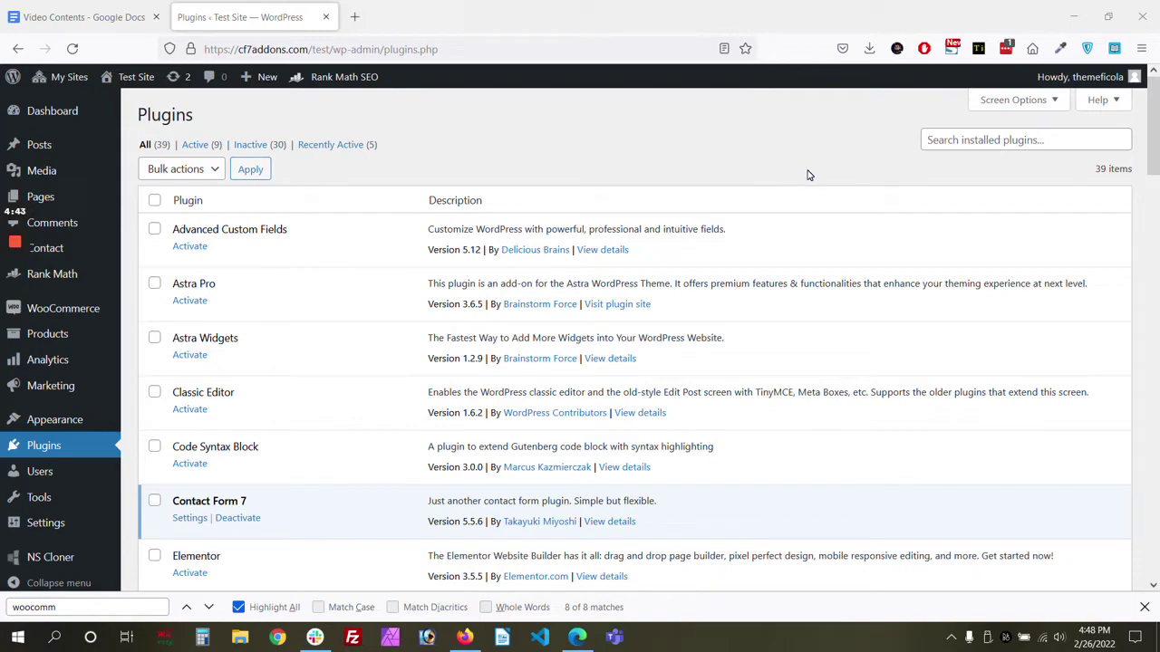
Check the installed plugins list for Contact Form 7, Ultimate Addons for Contact Form 7 and its Pro version
scroll(797, 210, down, 3)
scroll(309, 280, down, 1)
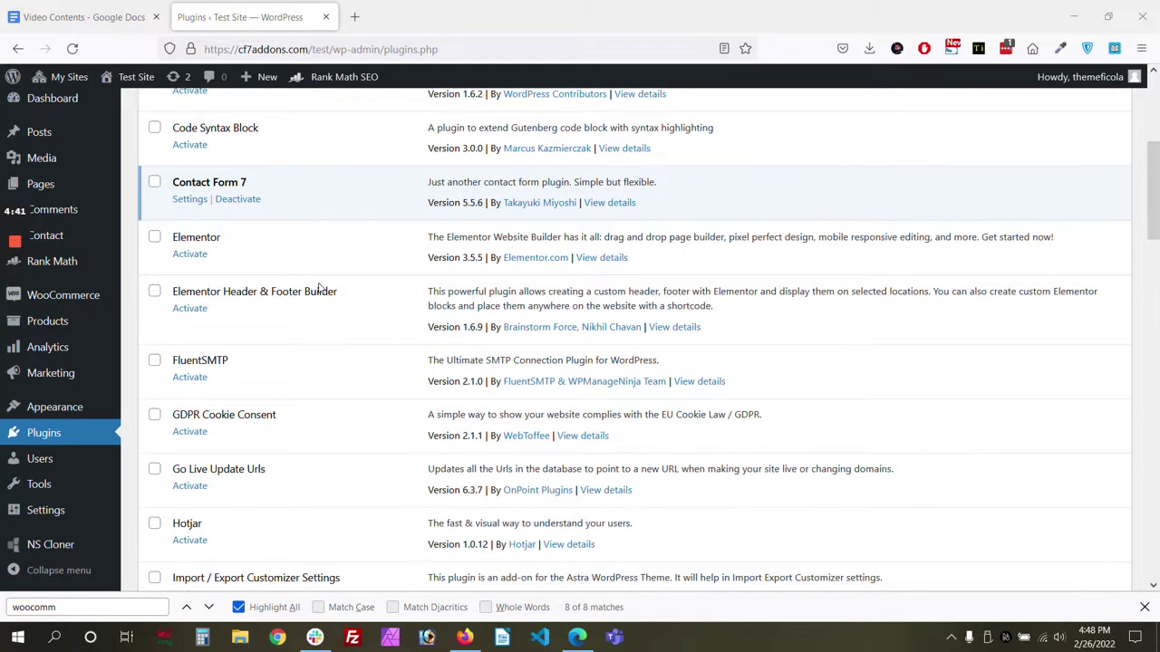
drag(172, 184, 341, 172)
scroll(327, 224, down, 15)
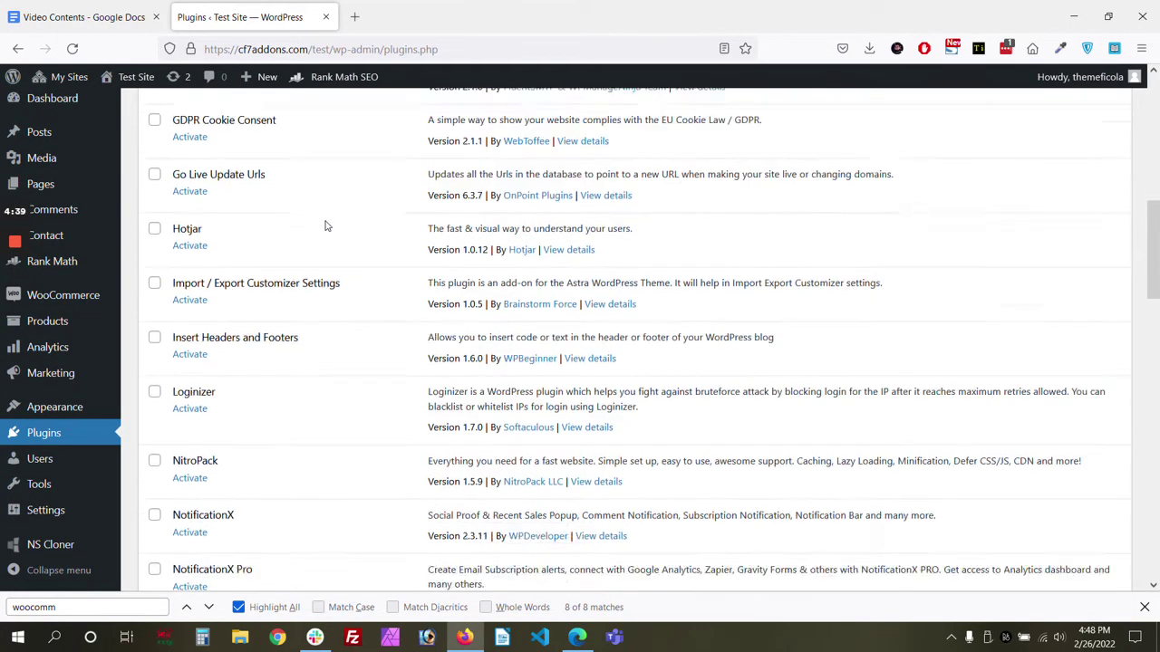
scroll(328, 224, down, 6)
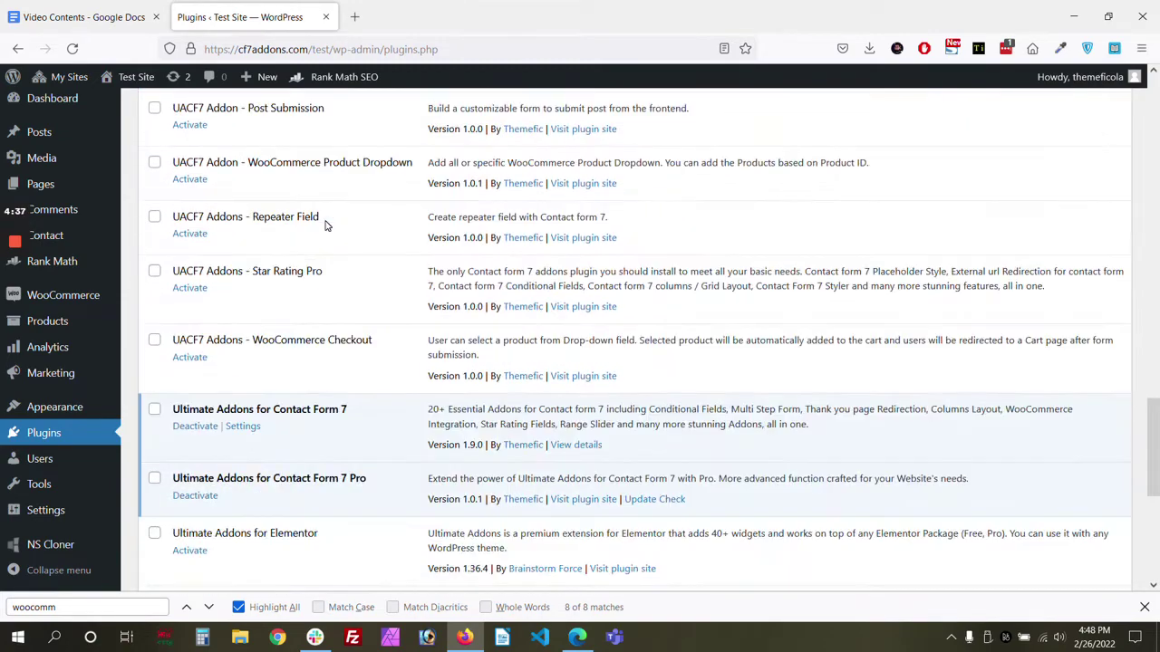
drag(172, 171, 348, 172)
drag(172, 238, 367, 253)
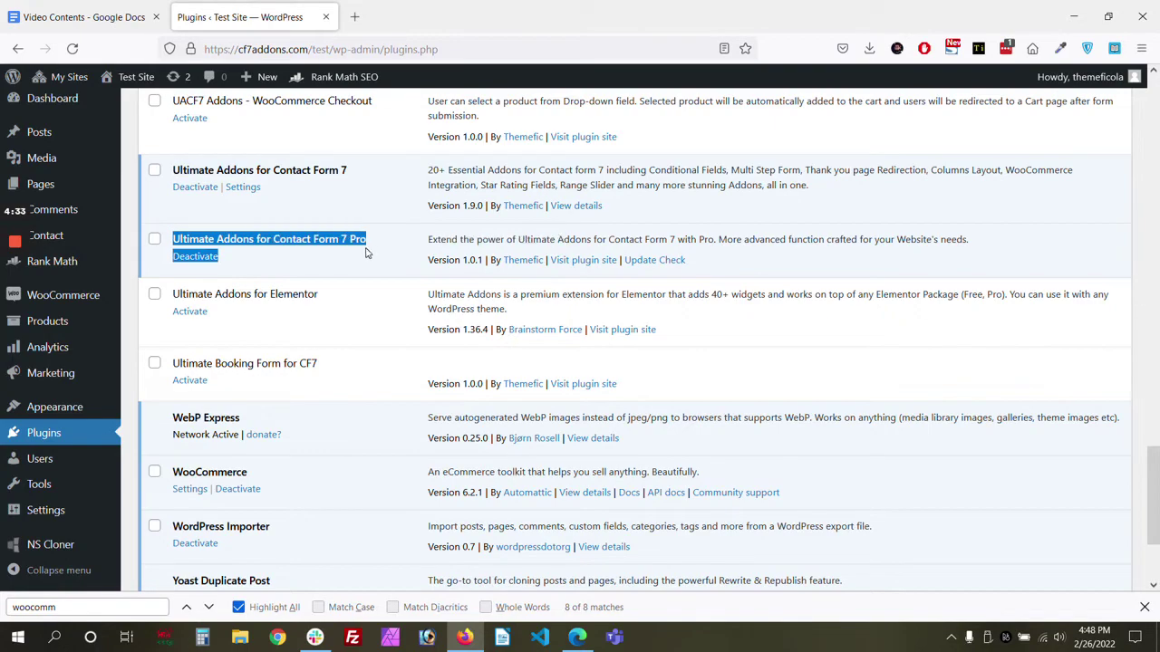
click(379, 267)
Activate the Ultimate Booking Form for CF7 plugin
scroll(379, 267, up, 5)
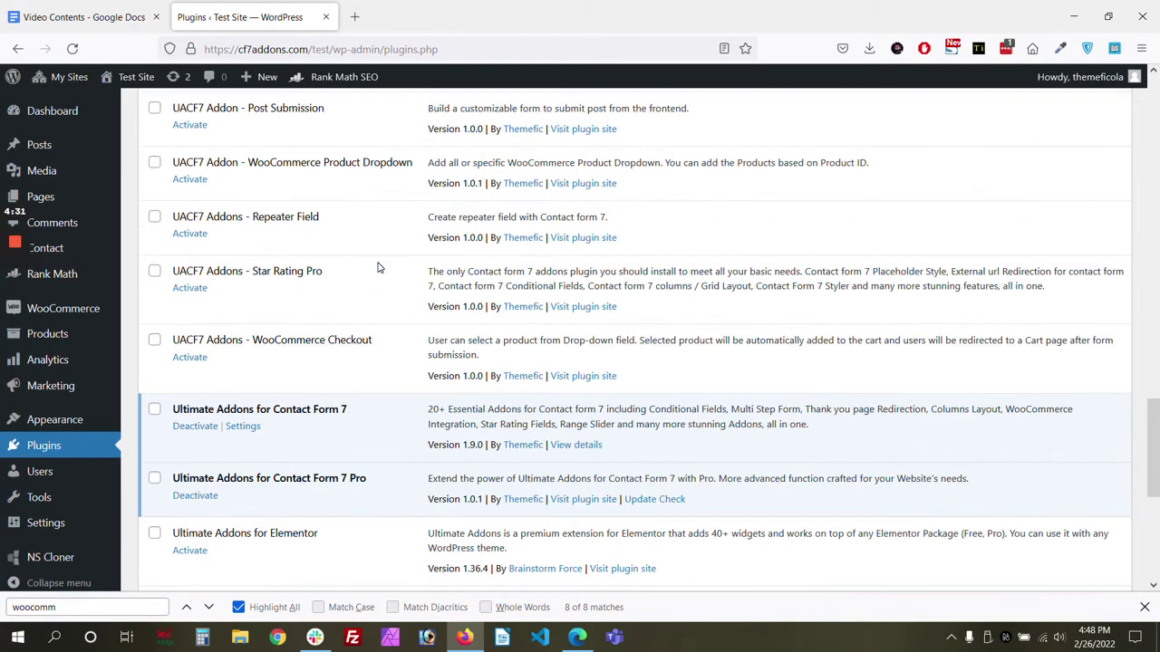
scroll(378, 268, up, 2)
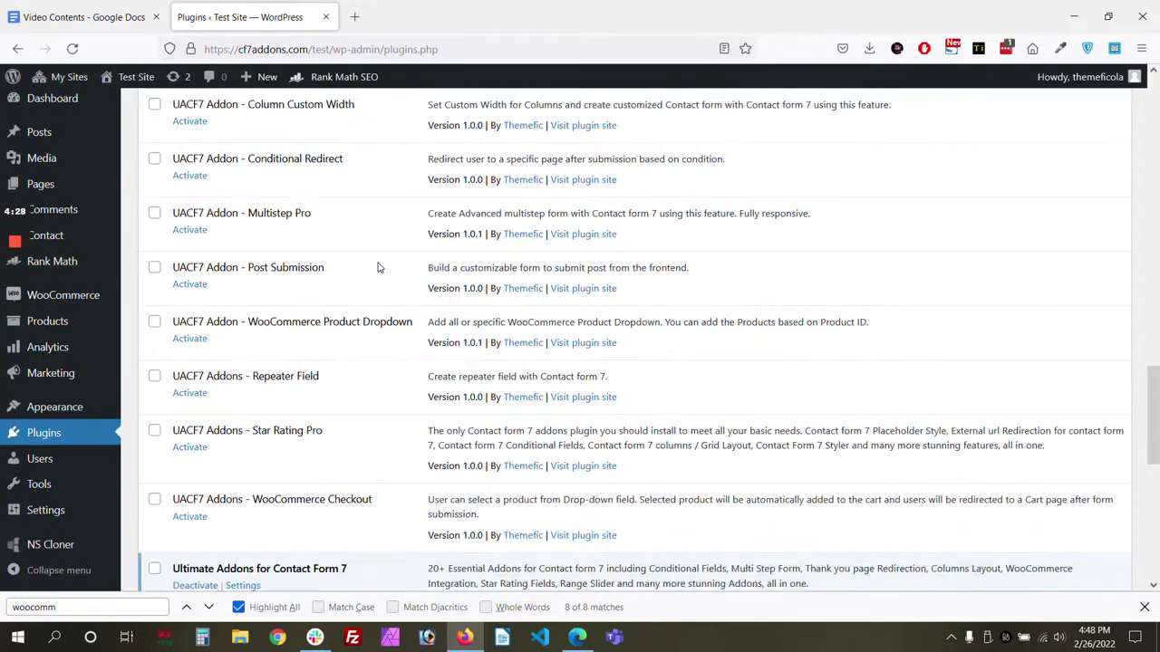
scroll(379, 267, up, 3)
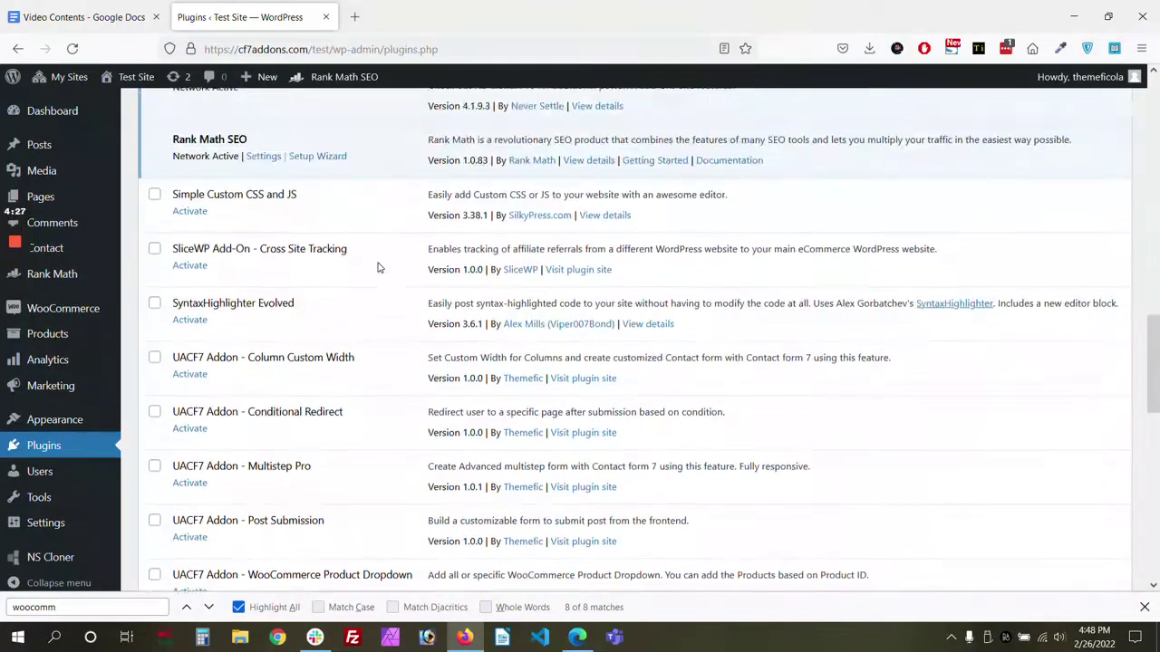
scroll(379, 267, down, 8)
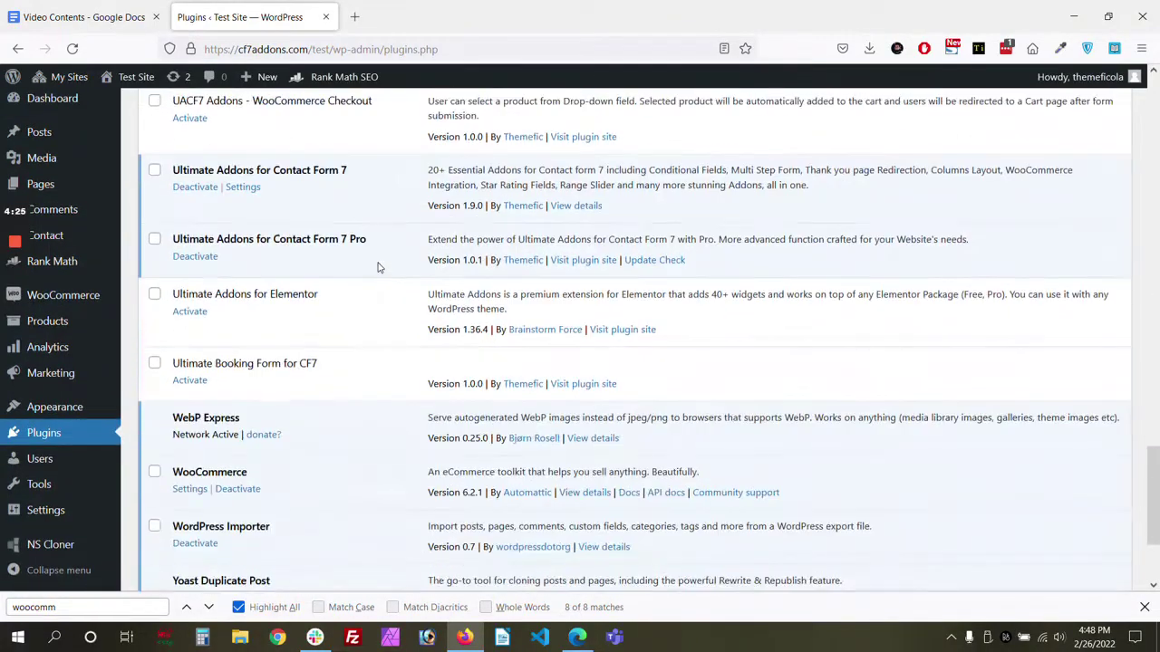
click(189, 382)
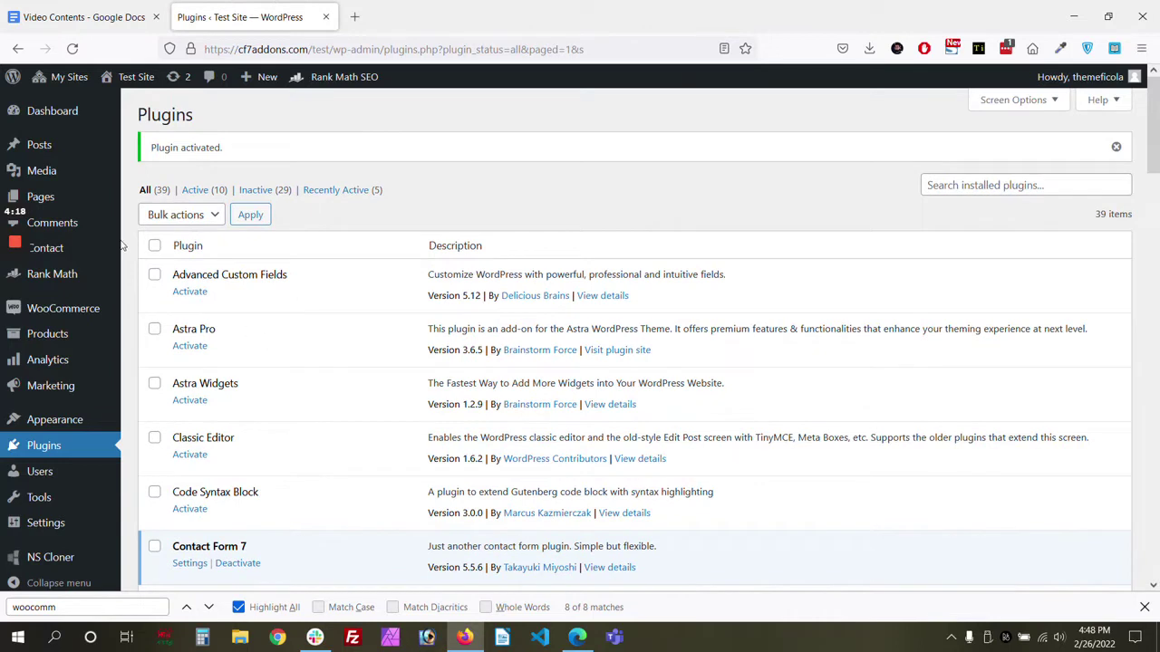
In the Ultimate Addons settings for Contact Form 7, enable Booking/Appointment Form and disable Frontend Post Submission
mouse_move(105, 250)
click(194, 324)
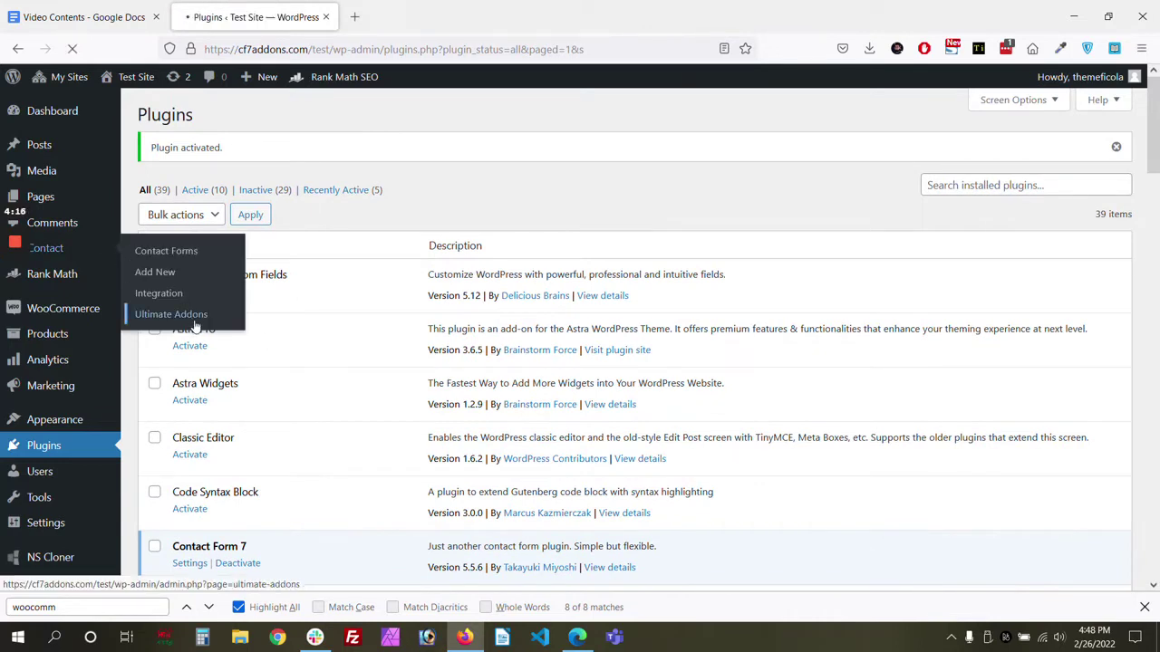
scroll(194, 324, down, 2)
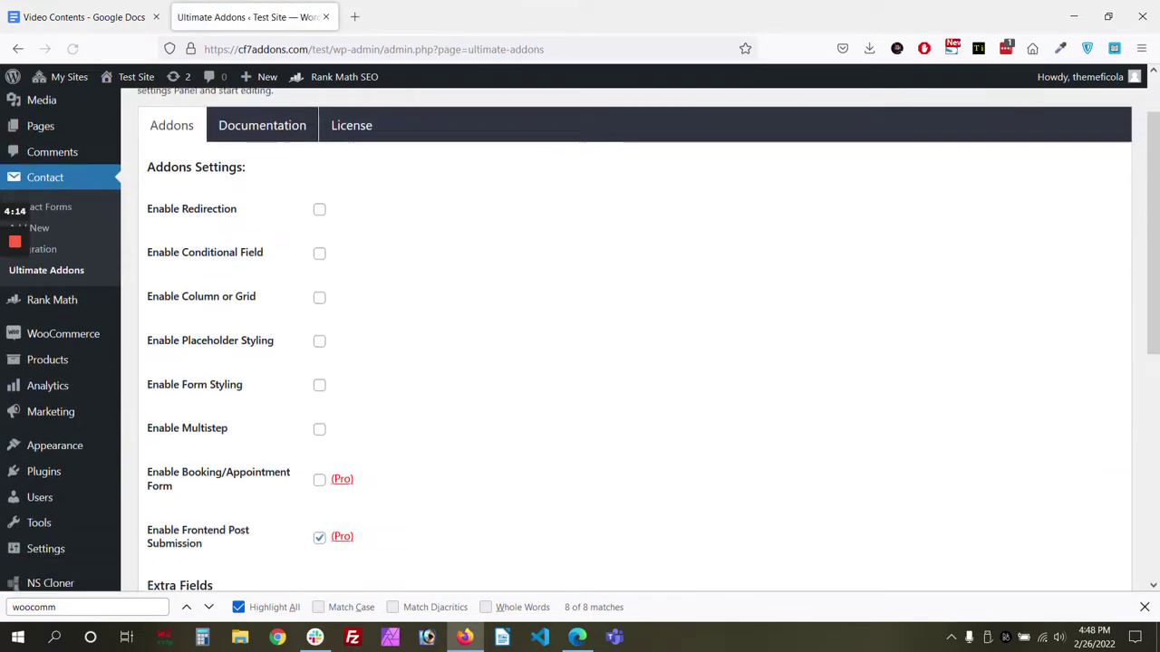
scroll(194, 325, down, 2)
scroll(194, 325, up, 1)
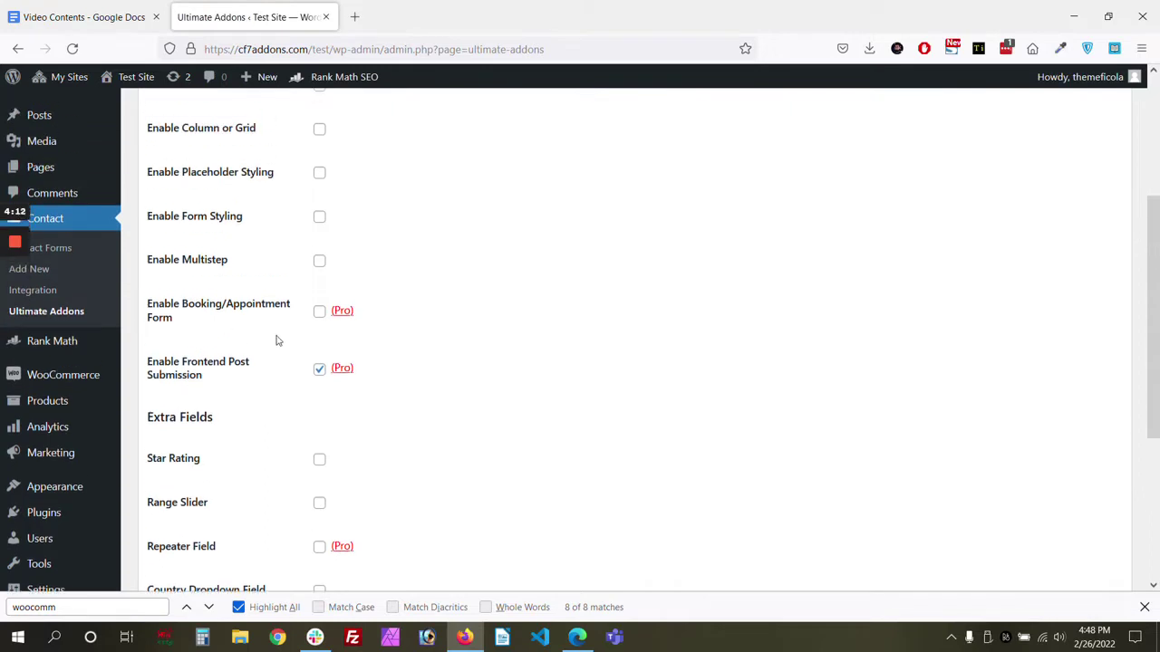
click(319, 313)
click(320, 370)
Disable Product Dropdown Menu and Auto Add to Cart & Checkout after Form Submission, and save the addon settings
scroll(305, 551, down, 3)
click(319, 436)
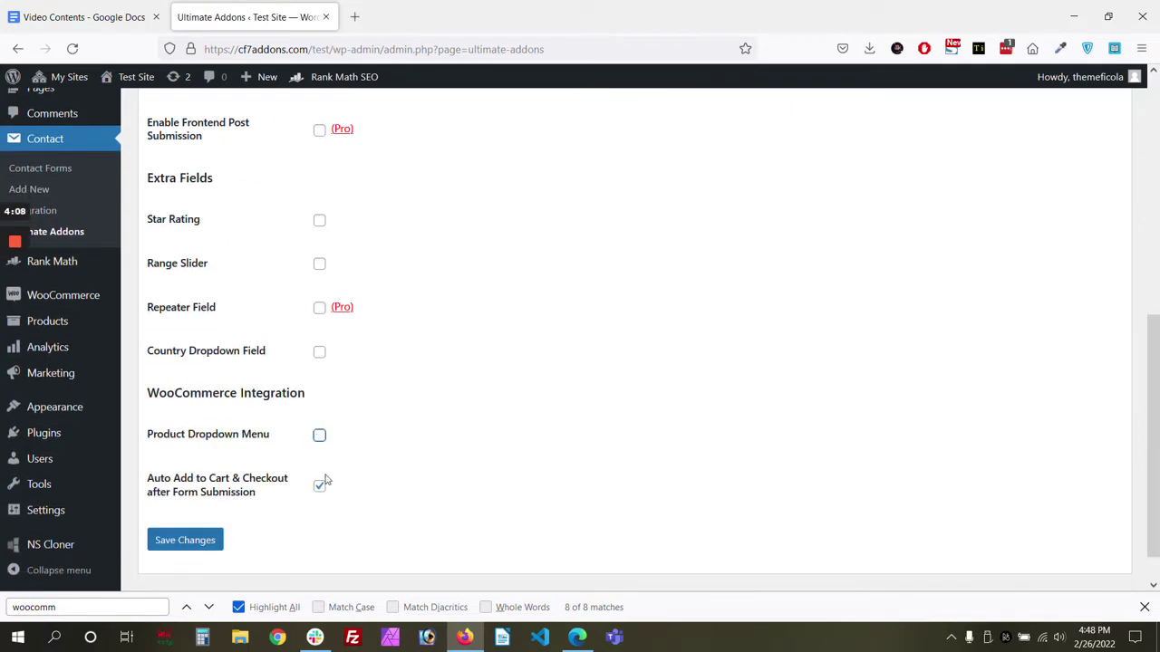
click(320, 489)
click(215, 544)
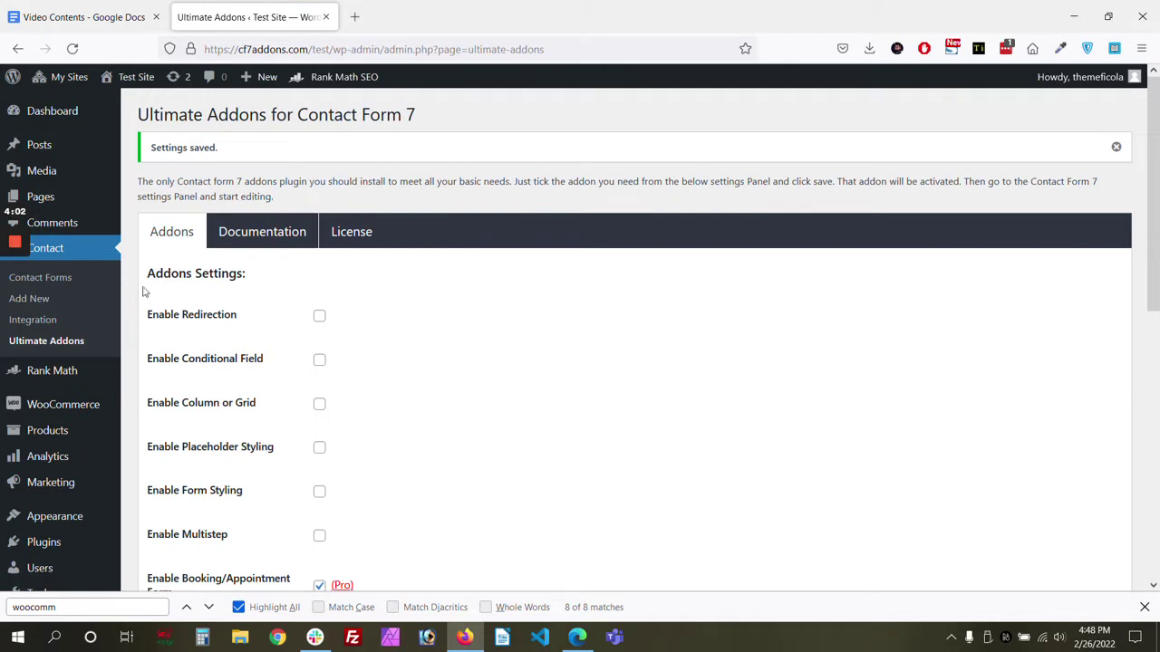
Create a new contact form titled "Booking Form" with the default template and save it
click(109, 300)
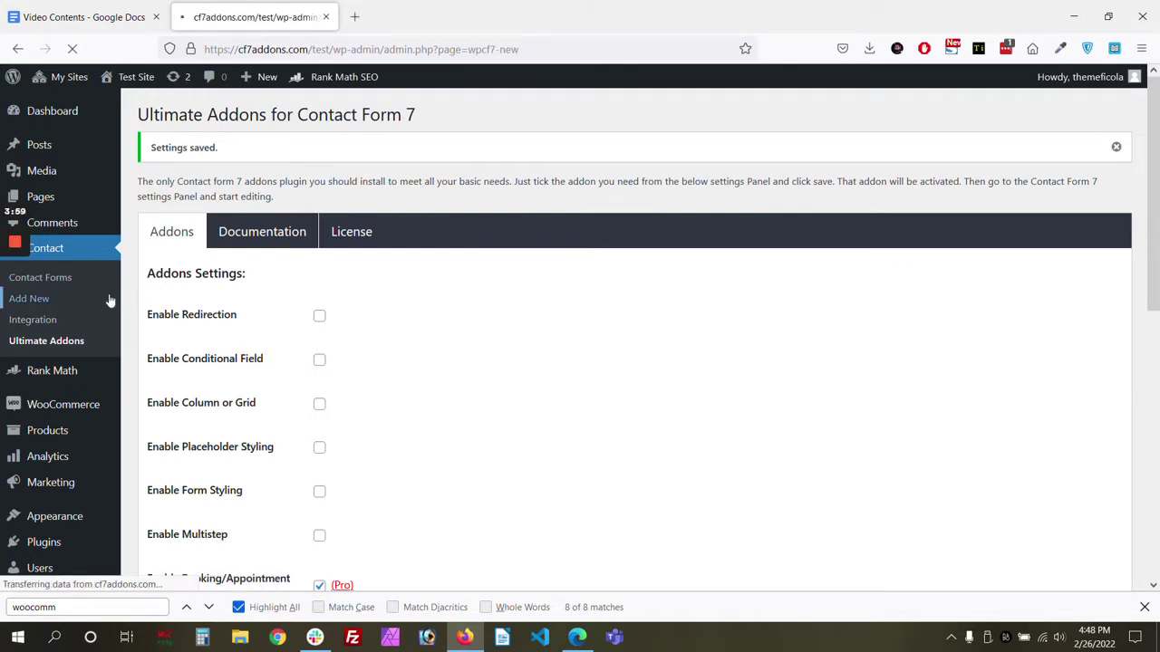
click(308, 146)
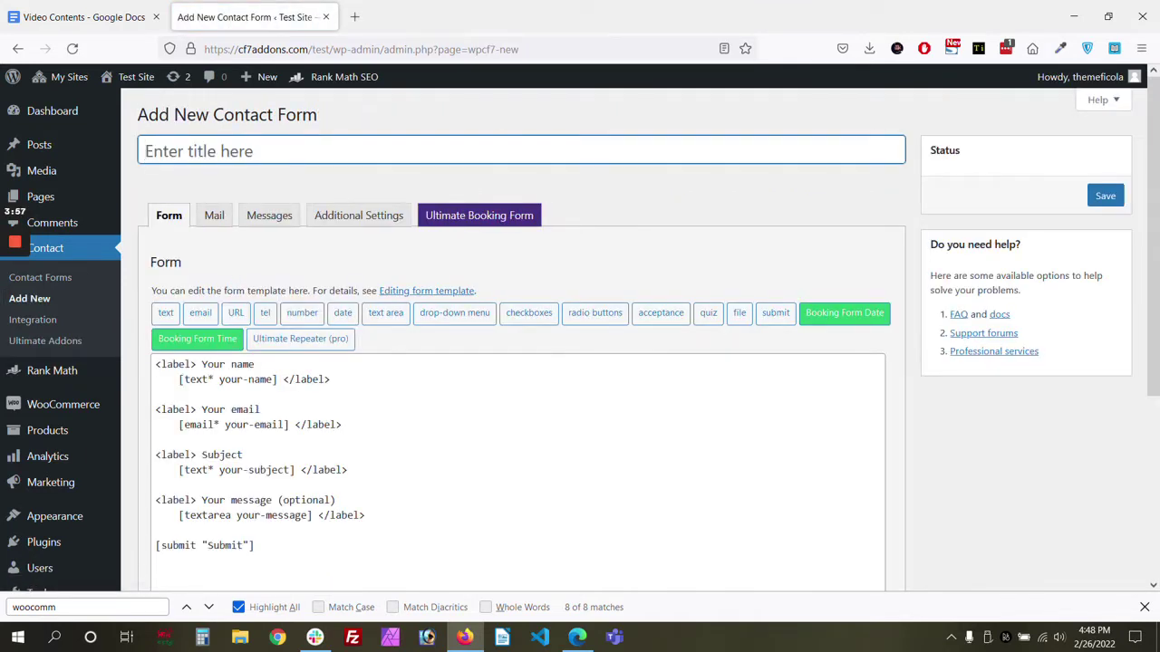
text(Booking Form)
scroll(382, 352, down, 2)
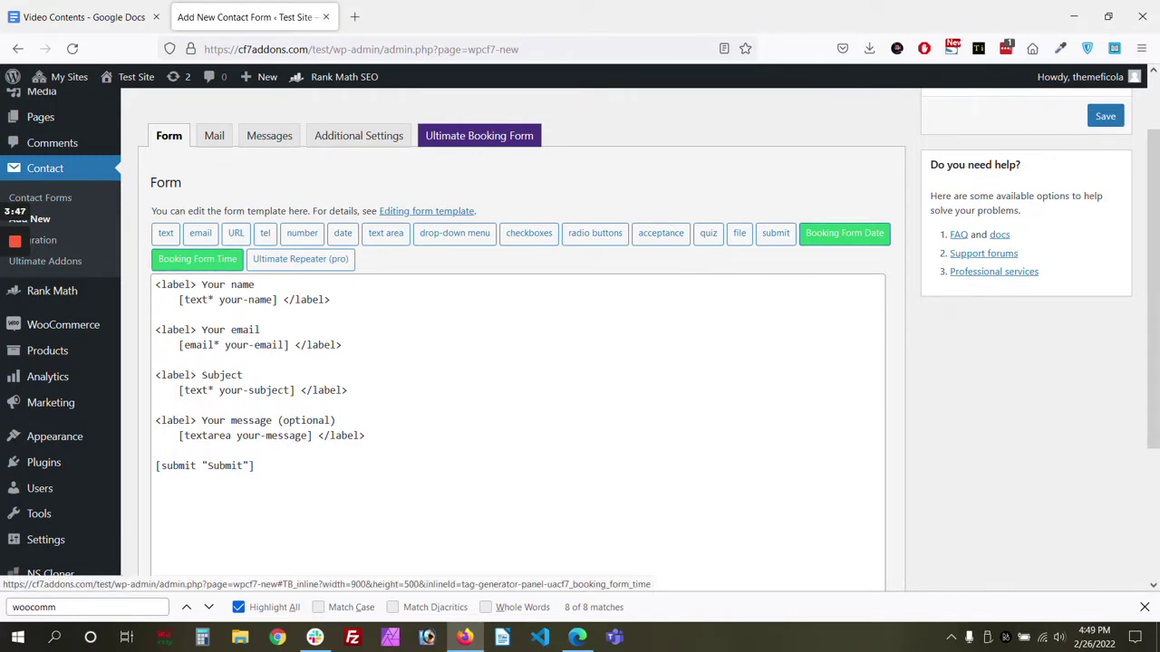
scroll(852, 231, up, 2)
click(1106, 195)
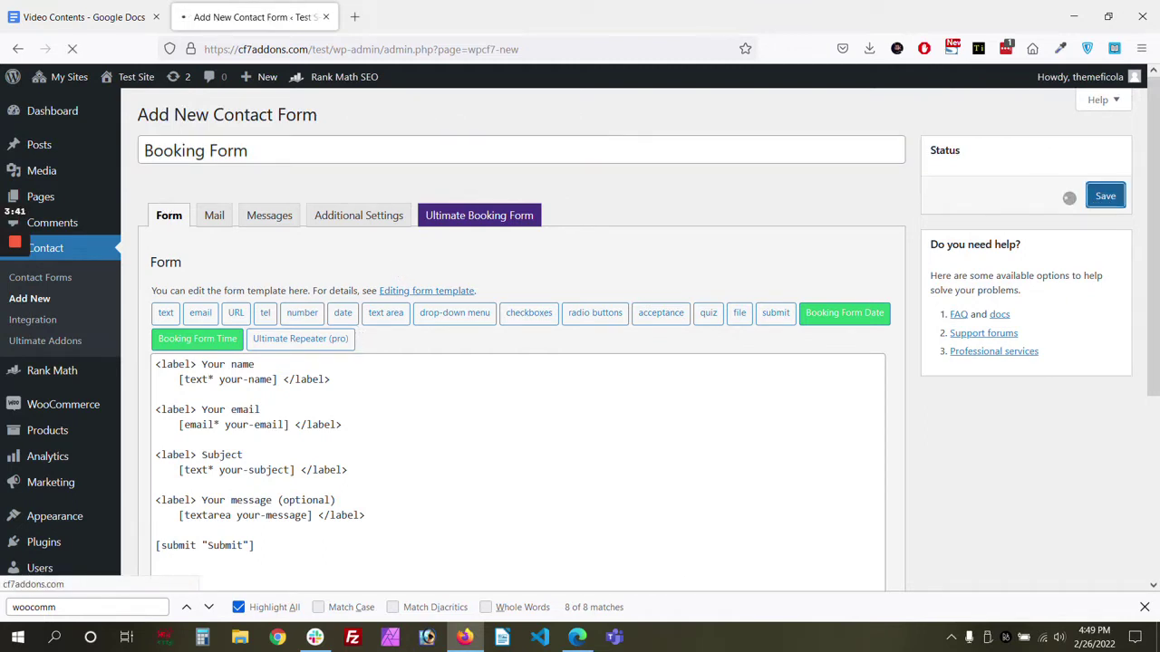
Relabel the form template's Subject field as "Booking Date" and duplicate it below with the label "Booking Time"
scroll(342, 408, down, 3)
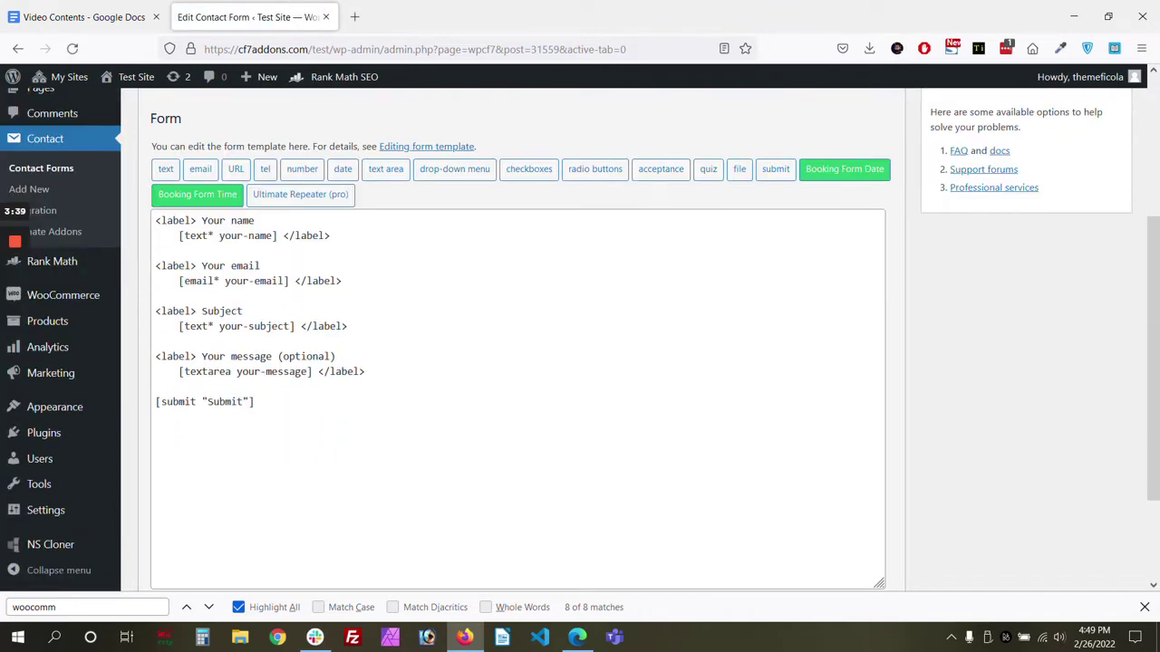
drag(244, 312, 196, 312)
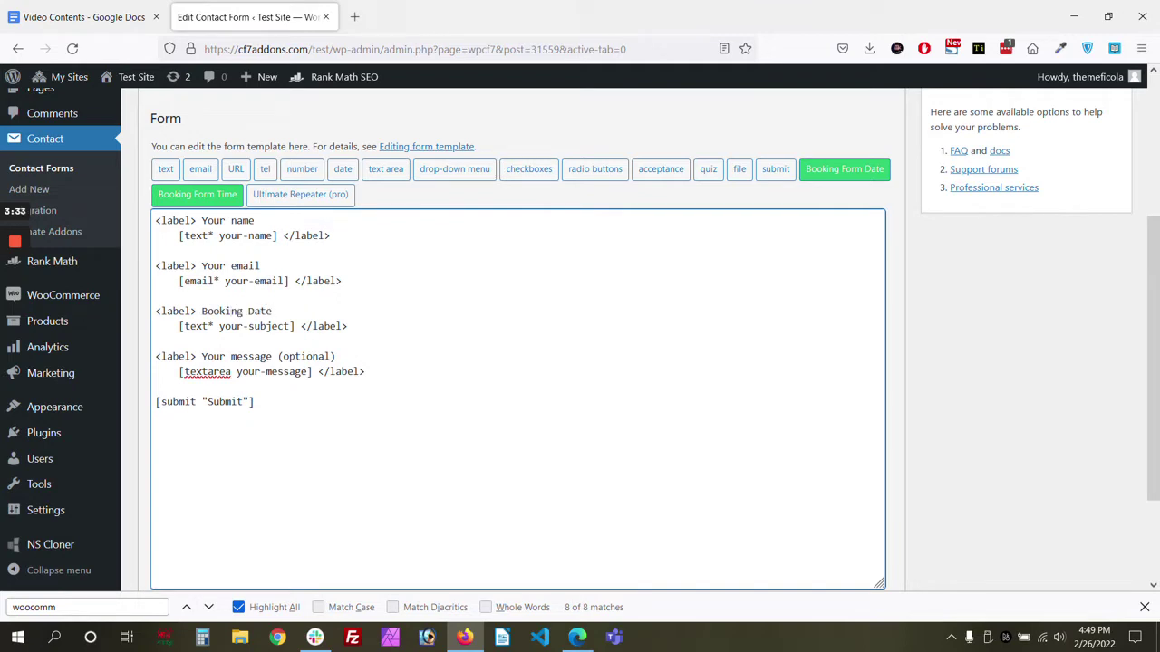
triple_click(256, 326)
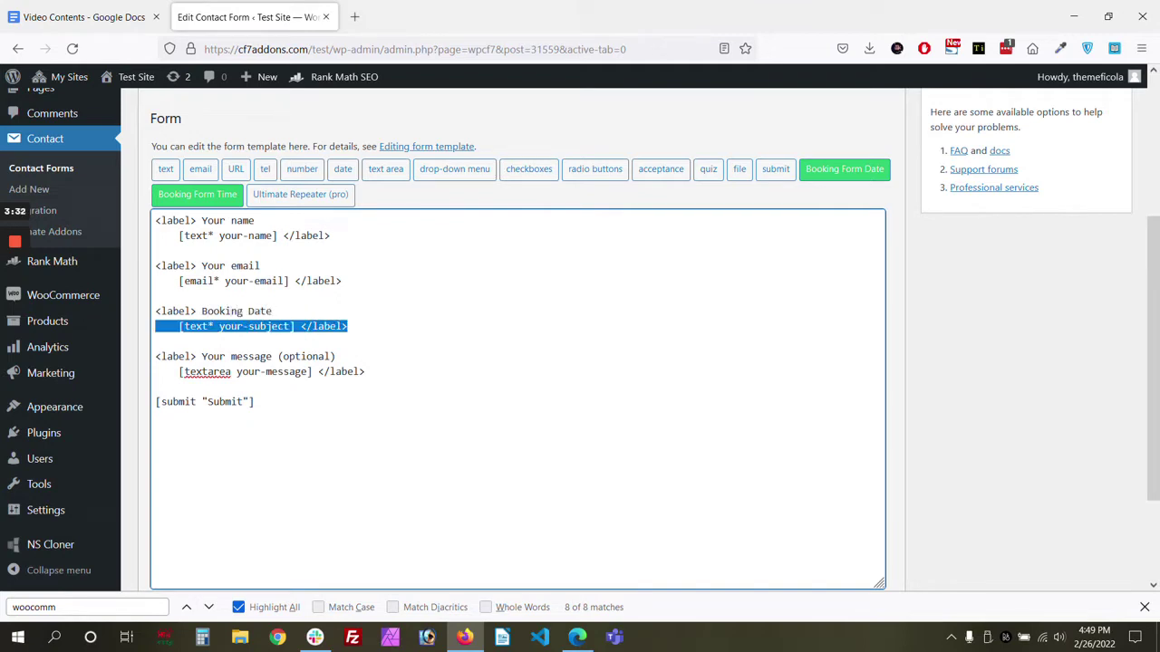
key(shift+Up)
key(ctrl+c)
key(Right)
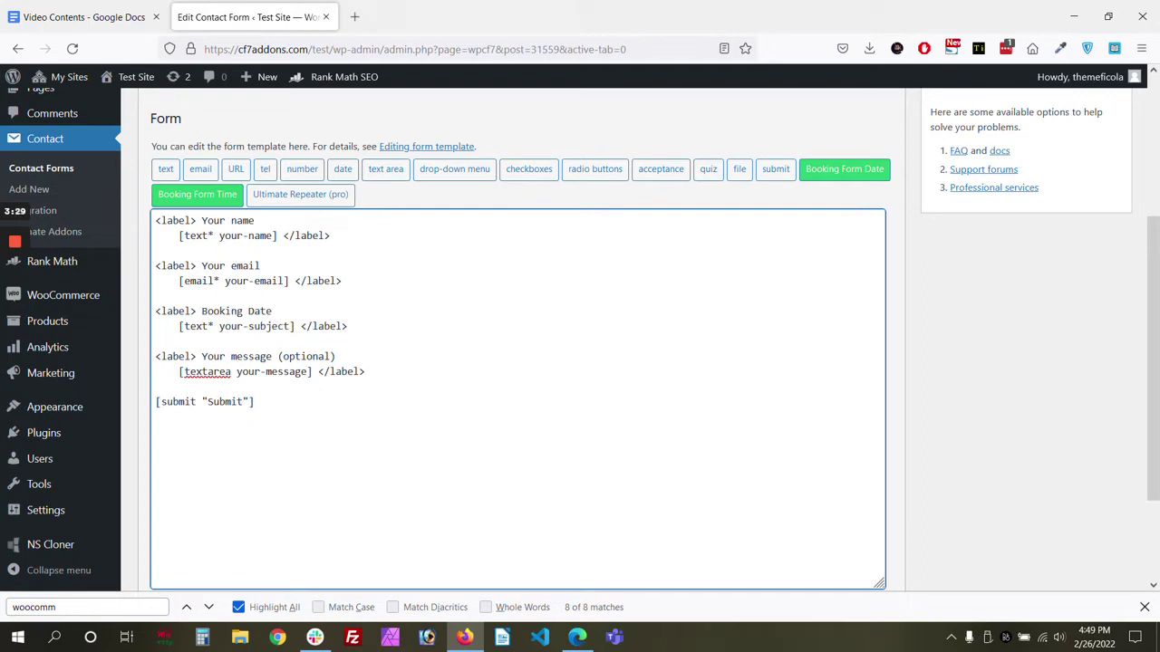
key(Return)
key(Return)
key(ctrl+v)
double_click(250, 356)
text(T)
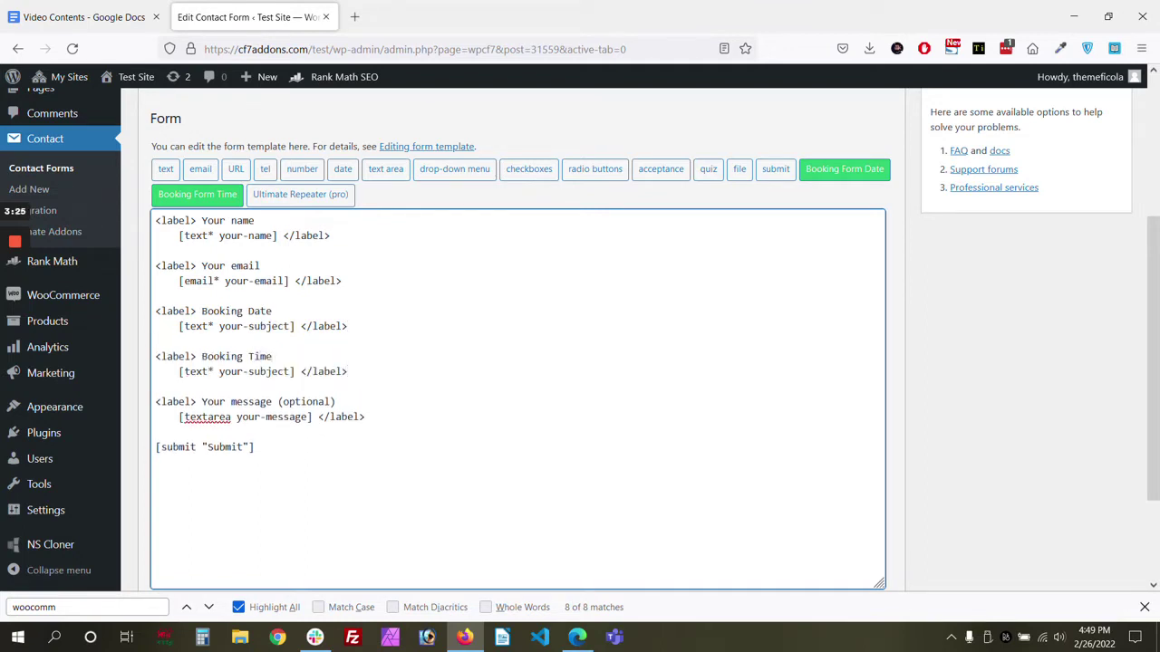
Replace the text tag under the Booking Date label with a required Booking Form Date tag
drag(179, 326, 290, 326)
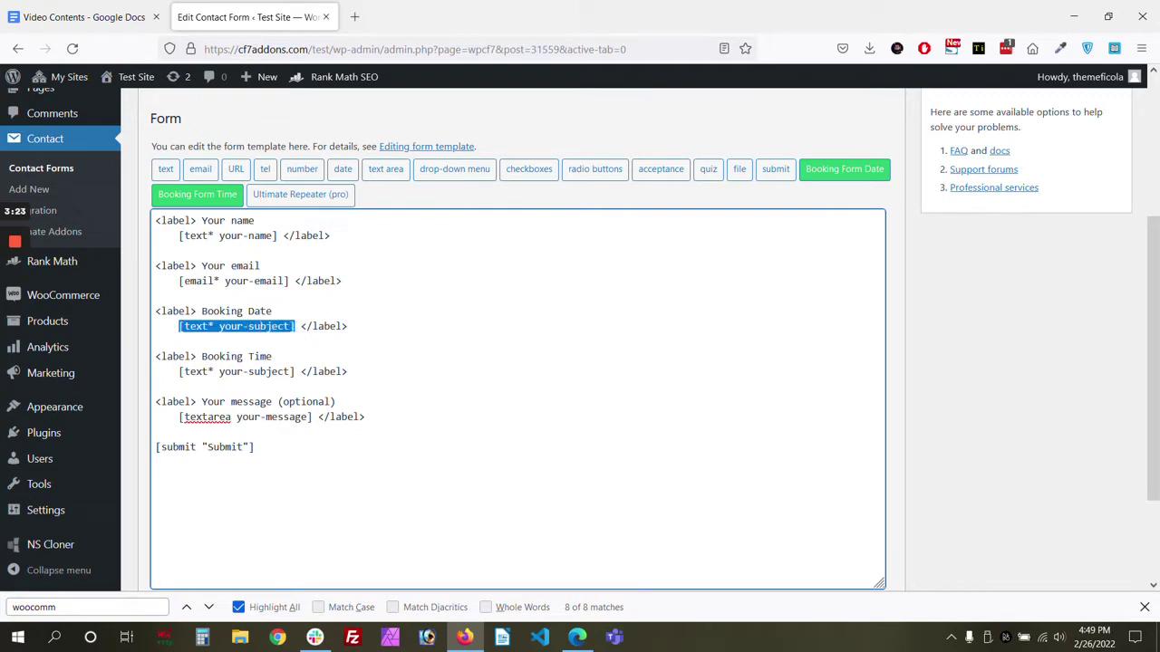
key(BackSpace)
click(856, 172)
click(465, 166)
click(784, 515)
Replace the text tag under the Booking Time label with a required Booking Form Time tag and save the form
drag(179, 372, 306, 372)
key(BackSpace)
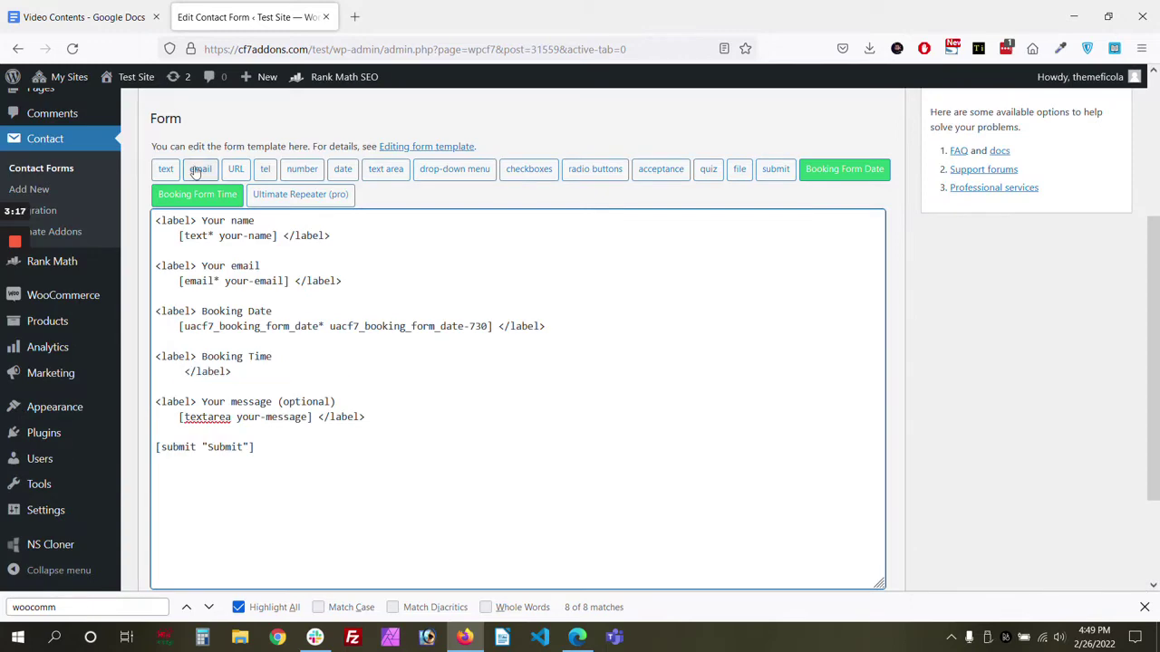
click(197, 194)
click(465, 166)
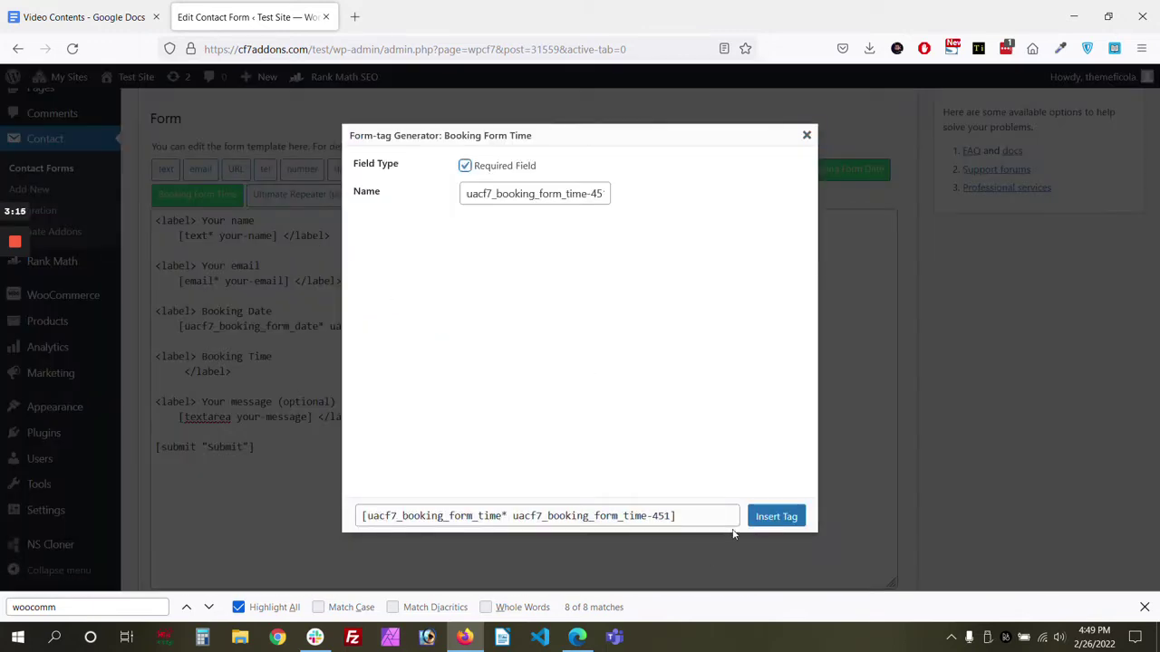
click(776, 516)
scroll(1021, 281, up, 3)
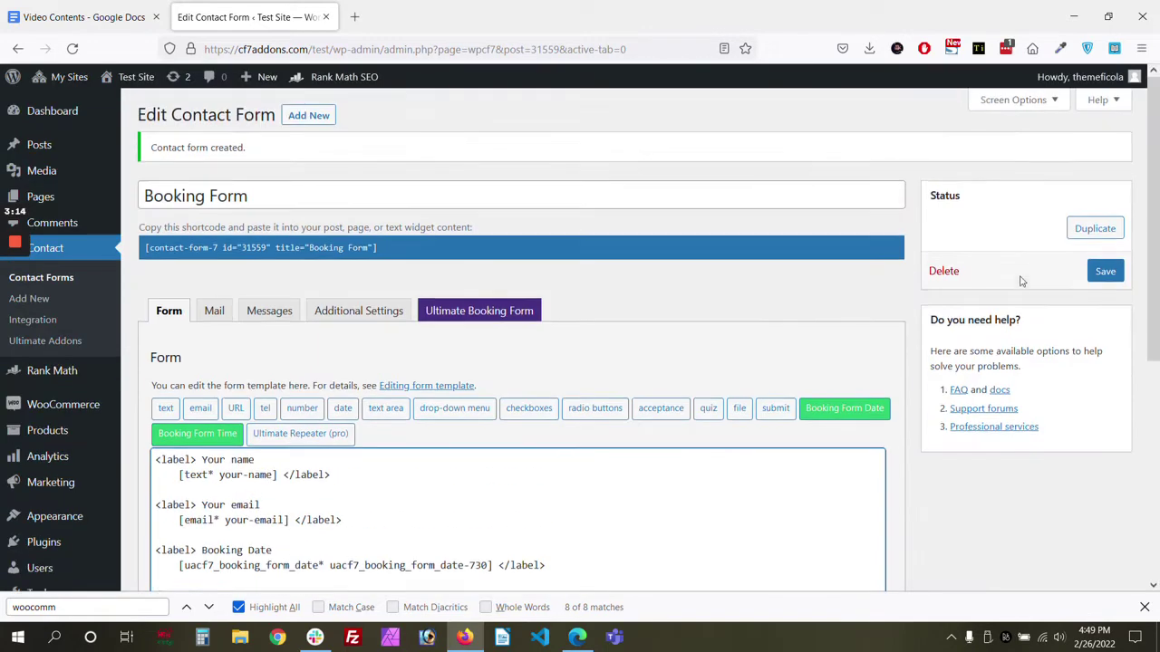
click(1101, 272)
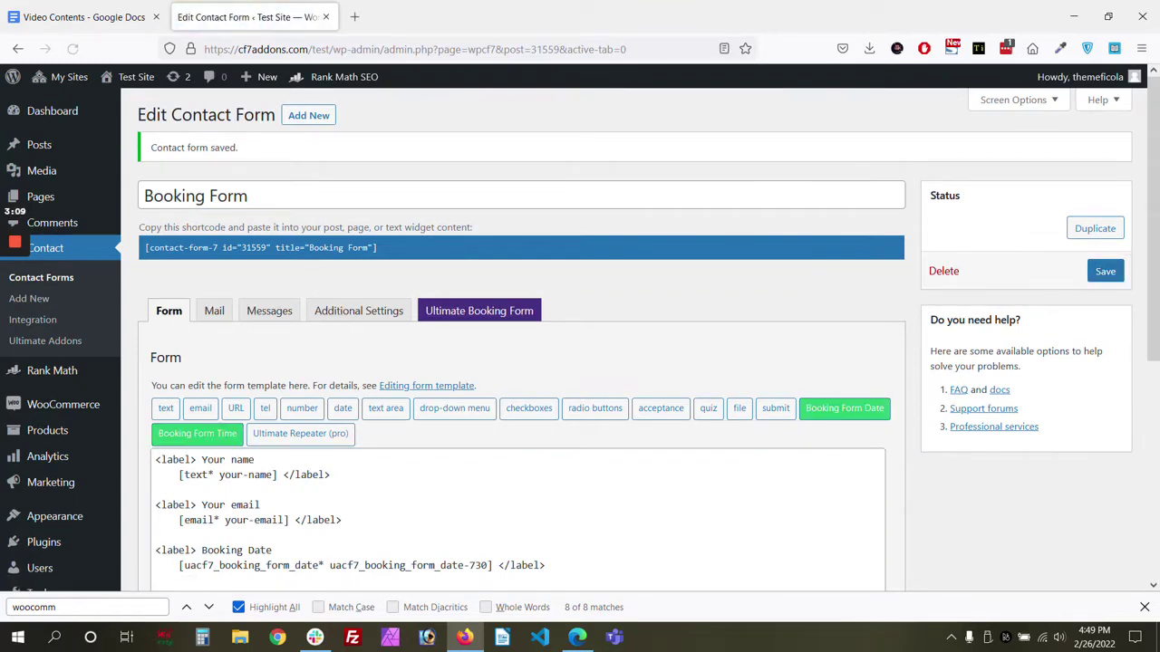
Add a new page in a separate browser tab and title it "Booking Form", copying the contact form's title
mouse_move(37, 198)
middle_click(150, 220)
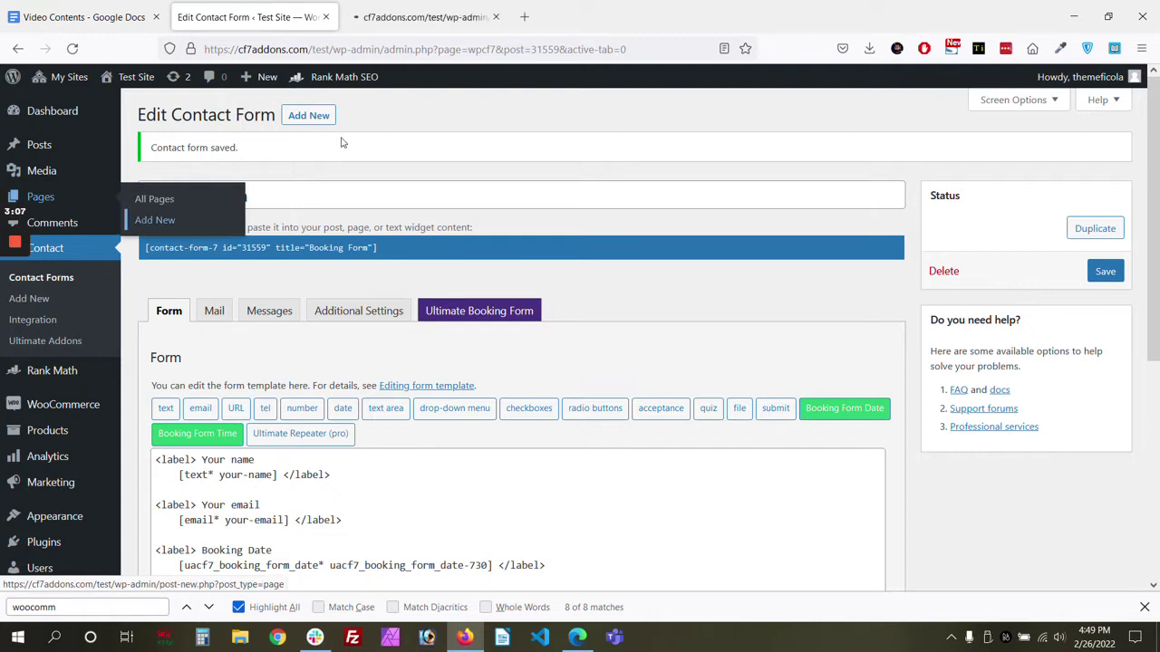
click(292, 199)
key(ctrl+a)
key(ctrl+c)
click(425, 18)
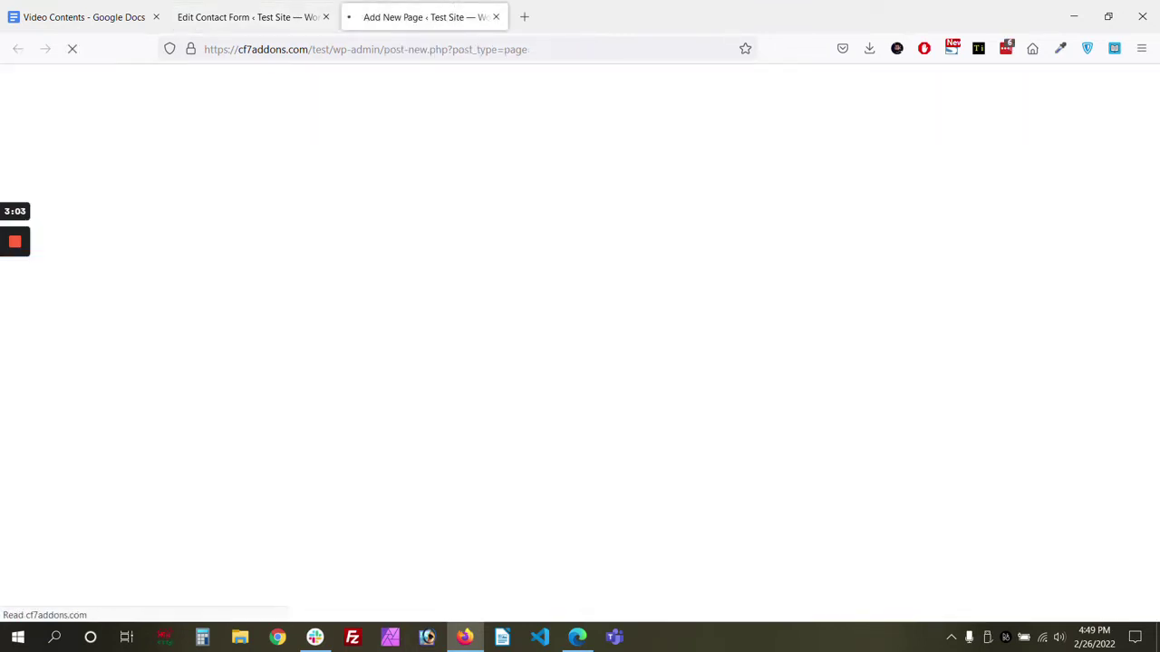
key(ctrl+v)
Copy the contact form's shortcode and insert it into the new page's body
click(271, 11)
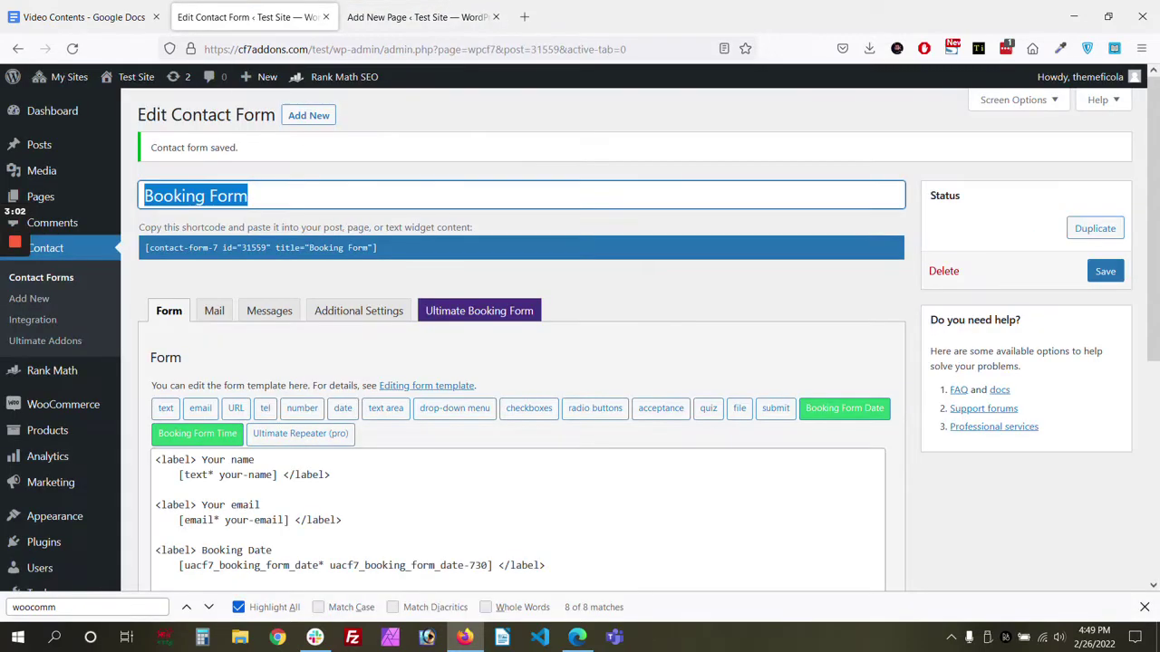
click(408, 16)
click(352, 239)
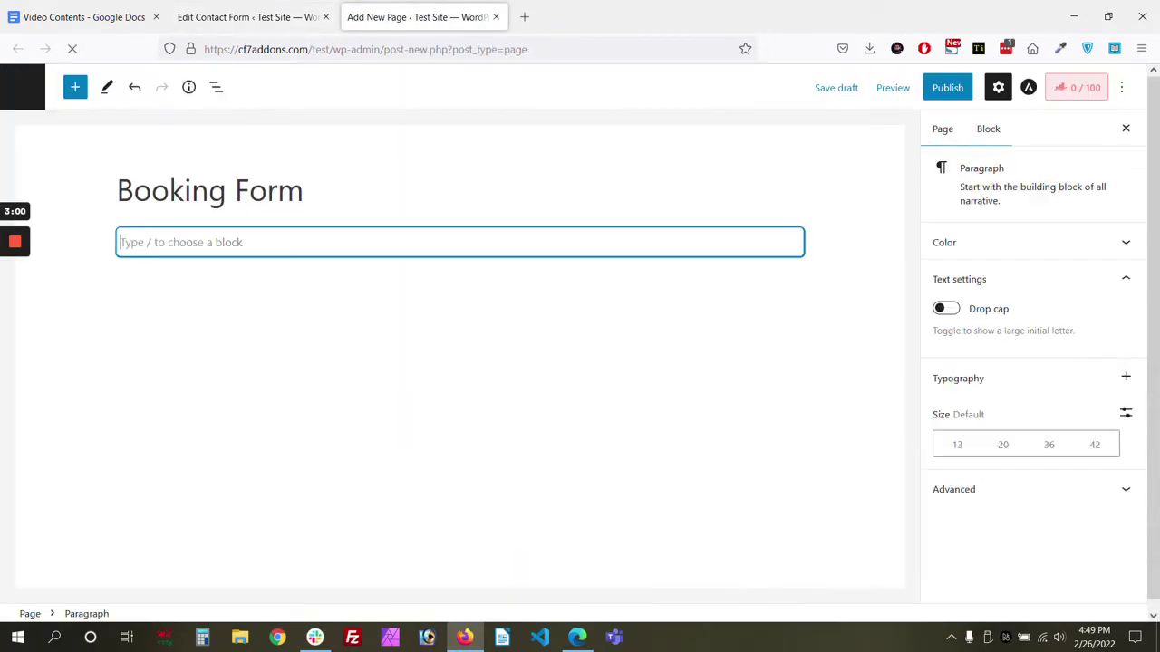
key(ctrl+v)
Publish the Booking Form page and open the live page
click(944, 90)
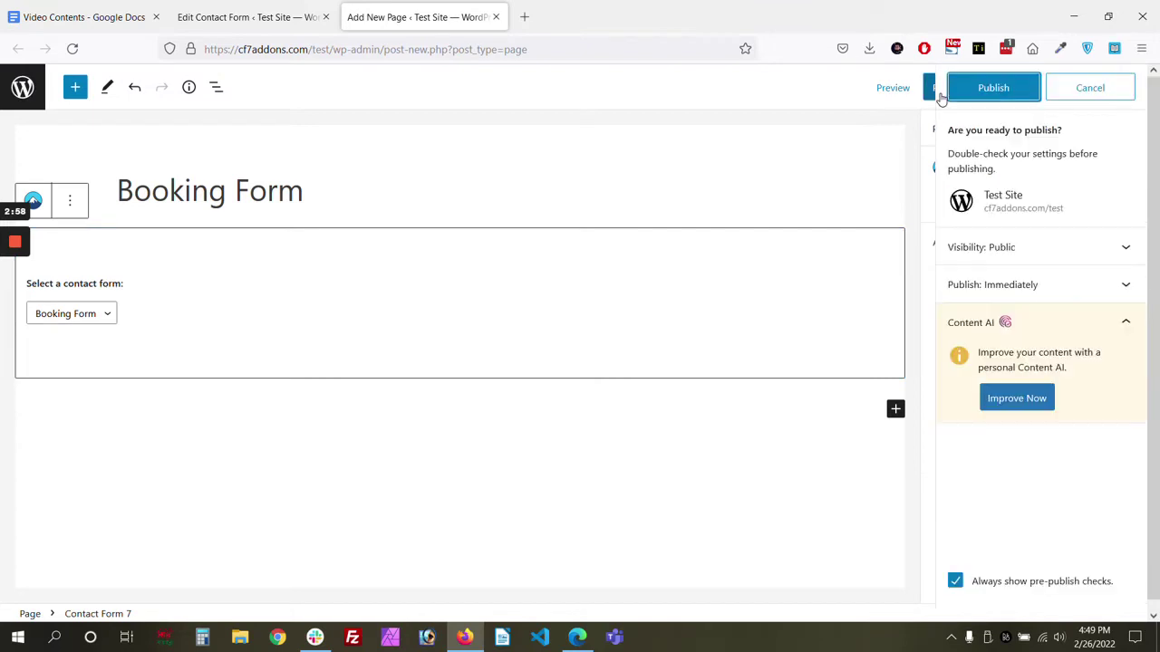
click(976, 96)
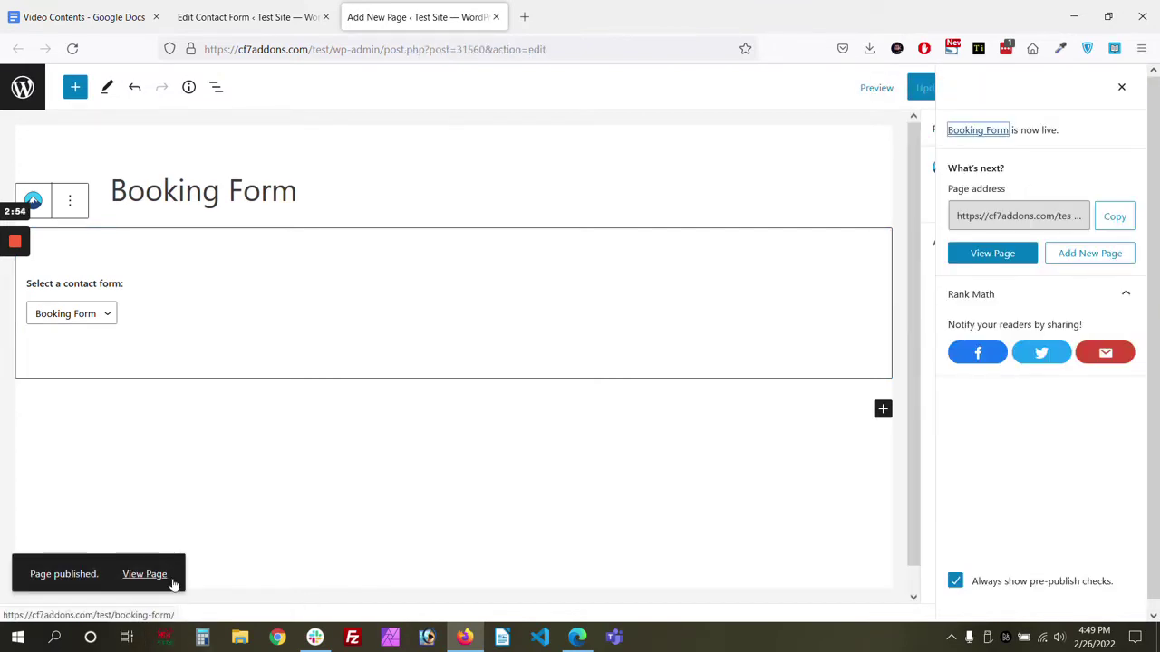
click(145, 574)
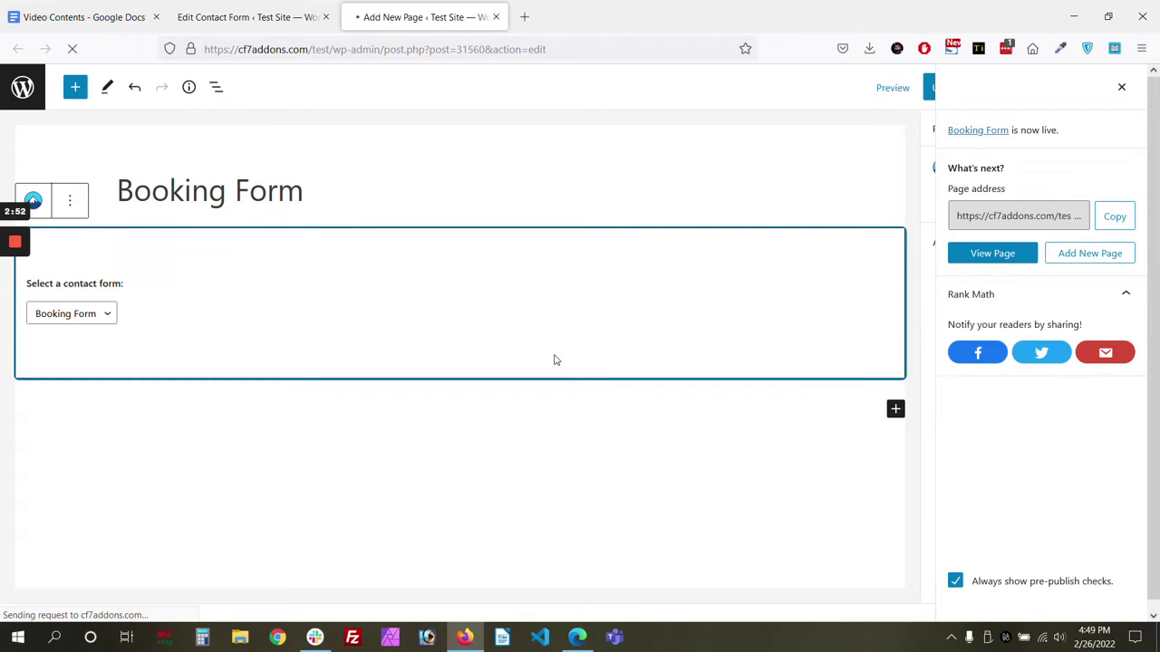
Enable the booking form in the contact form's Ultimate Booking Form settings and save the form
scroll(556, 360, down, 5)
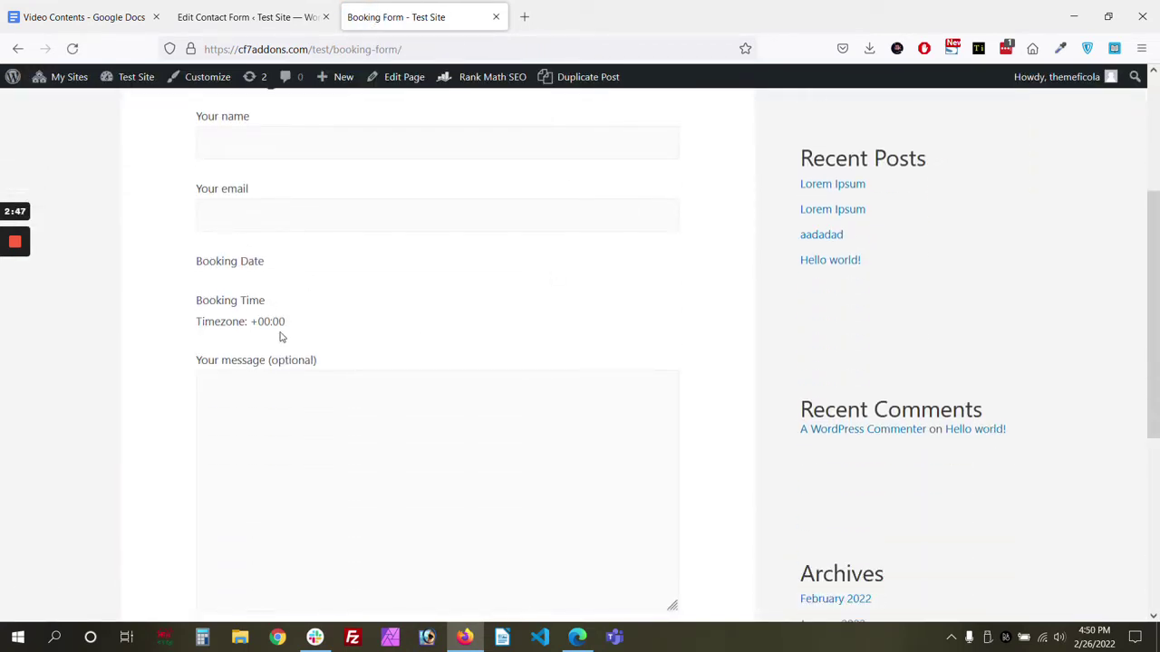
click(275, 7)
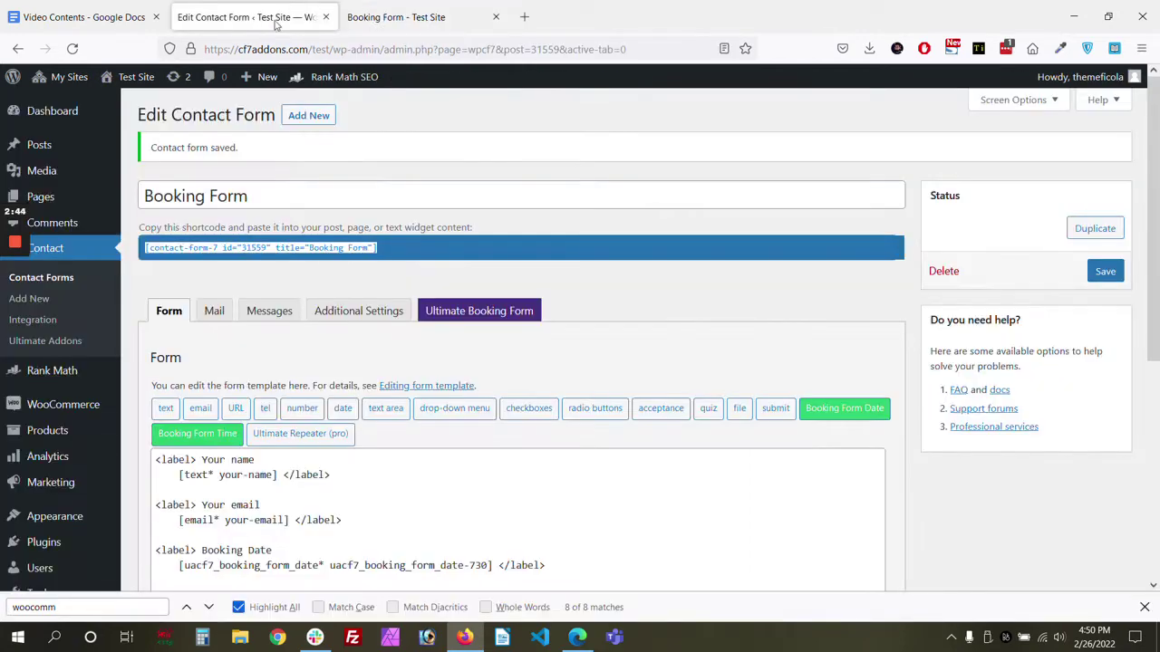
click(470, 317)
scroll(357, 312, down, 3)
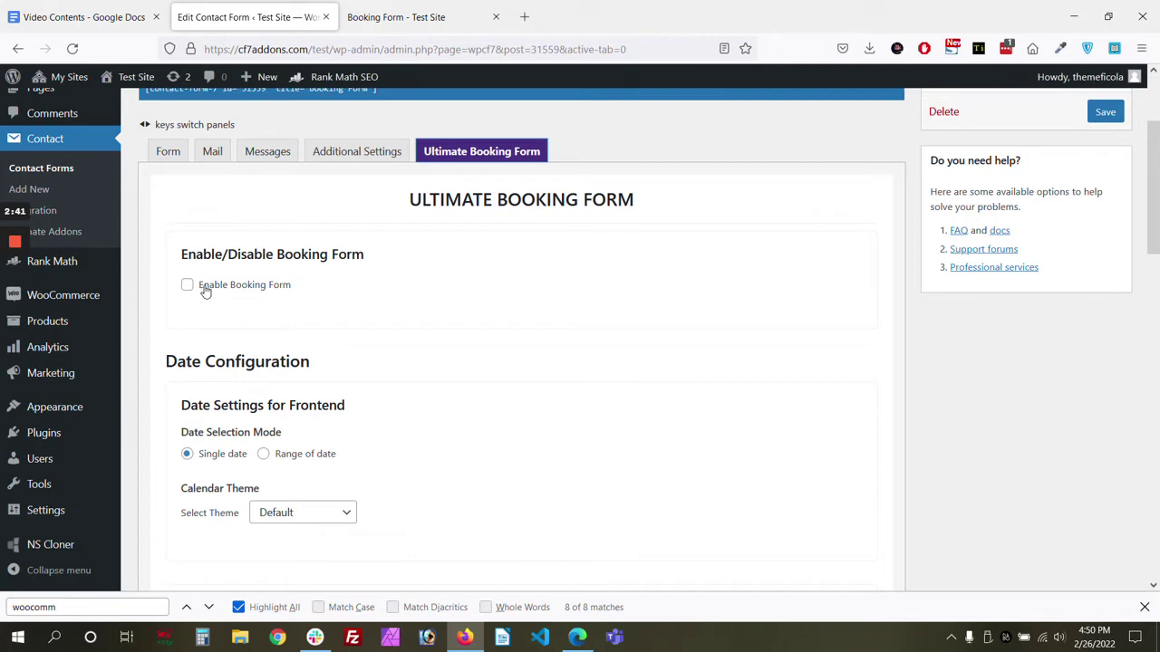
scroll(811, 299, down, 3)
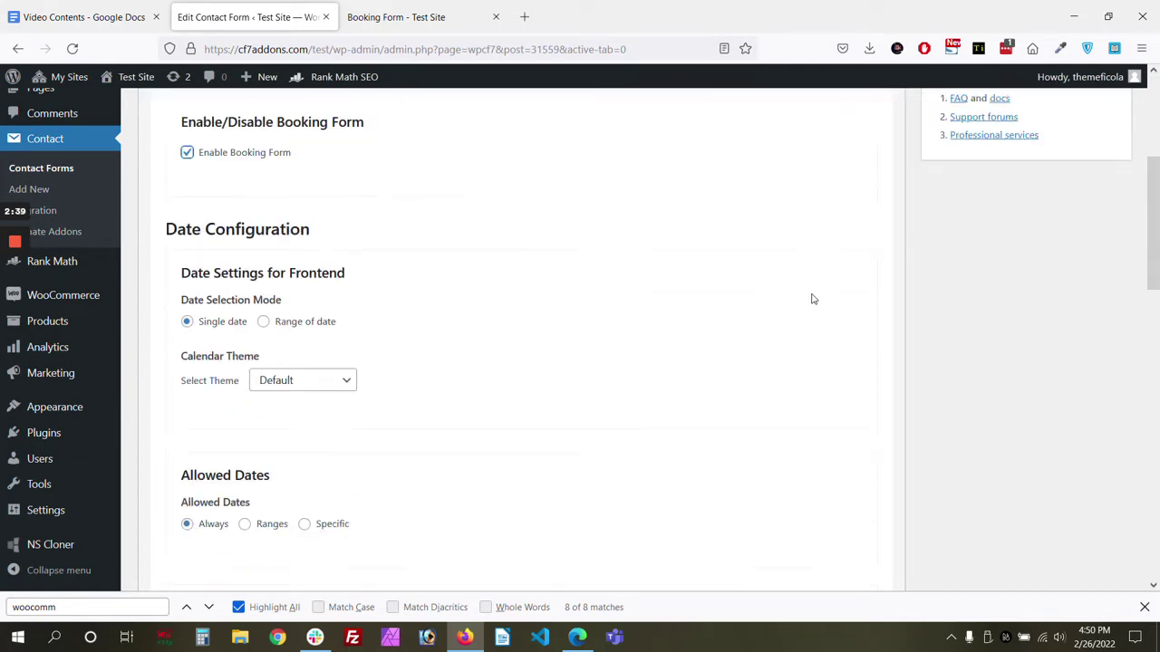
scroll(813, 299, down, 2)
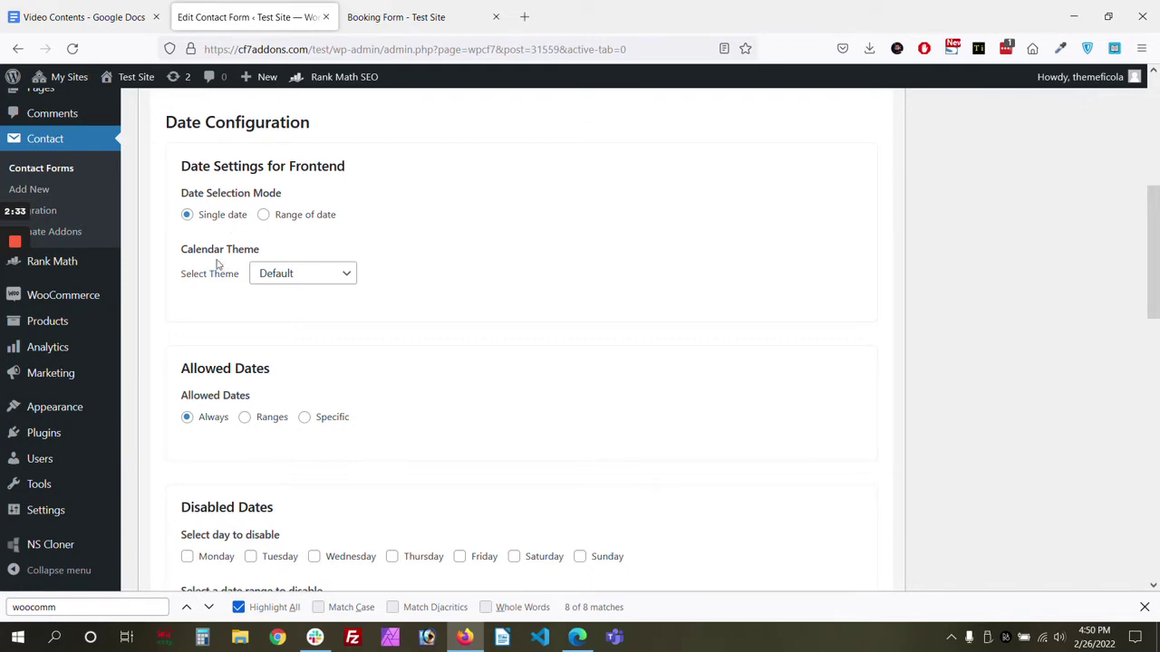
scroll(531, 316, up, 8)
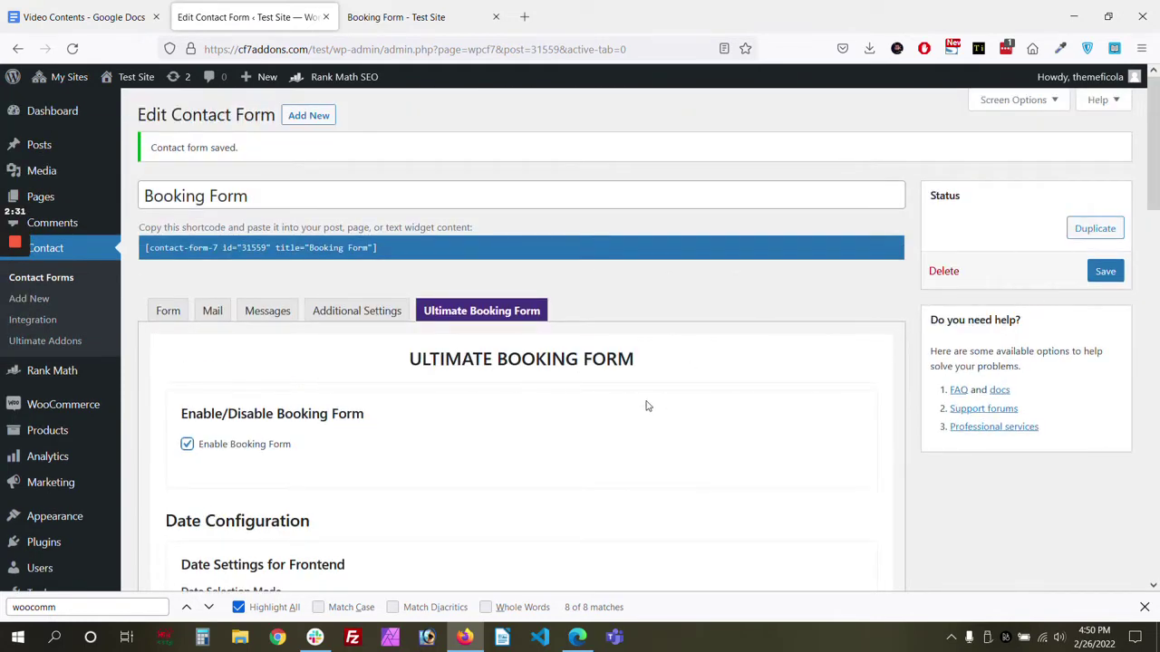
scroll(647, 408, down, 3)
scroll(939, 277, up, 2)
click(1105, 191)
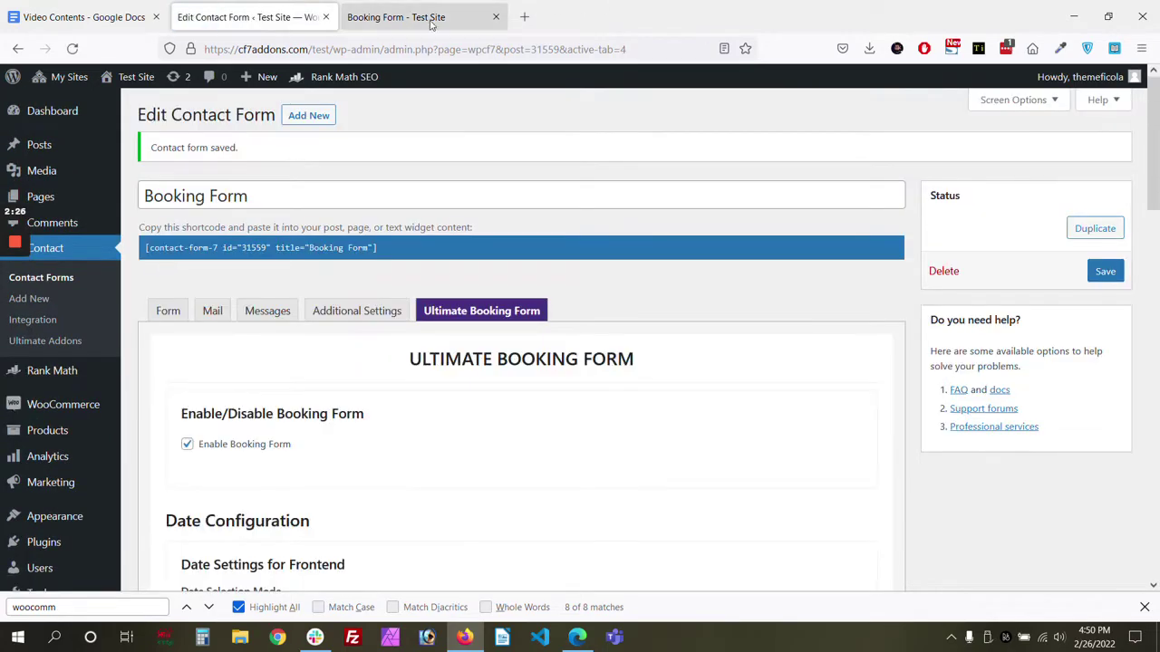
Move the live Booking Form page into its own window and place it side by side with the contact form editor
click(444, 16)
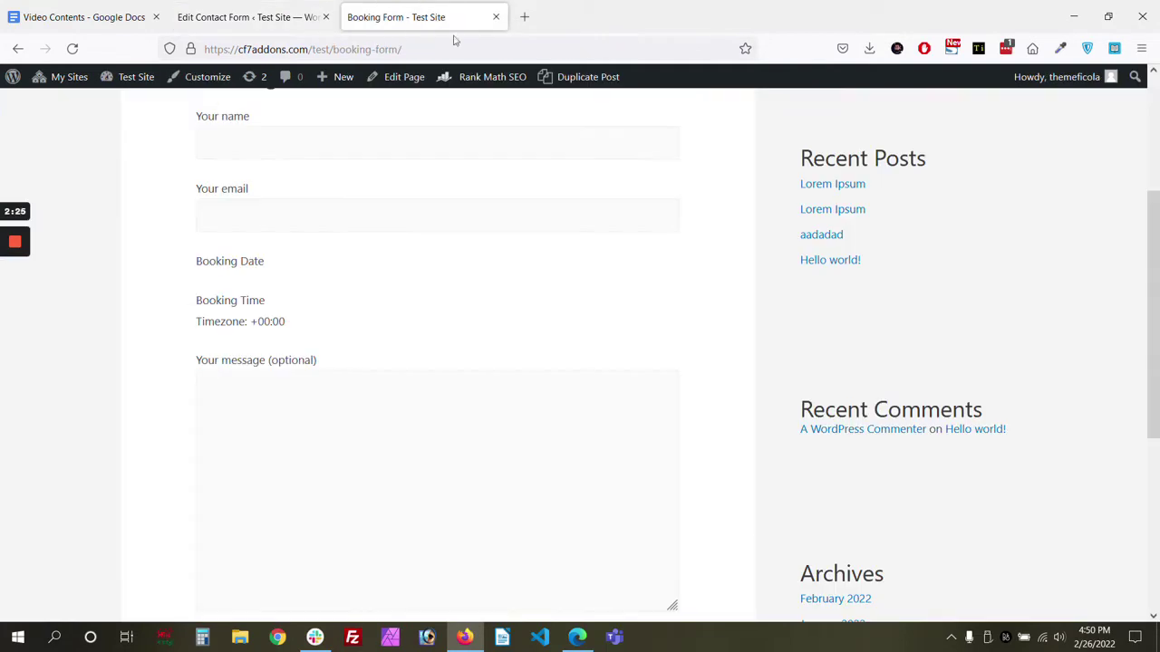
drag(455, 27, 601, 104)
drag(509, 20, 1158, 45)
click(380, 267)
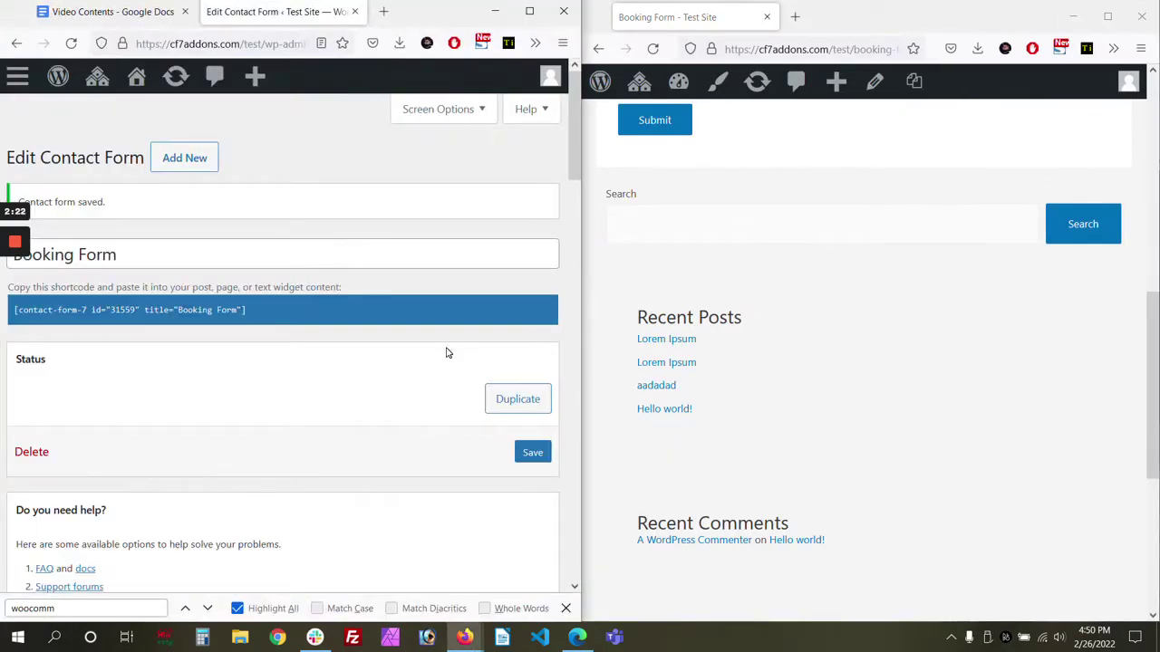
scroll(448, 351, down, 3)
scroll(344, 299, up, 3)
scroll(344, 298, down, 5)
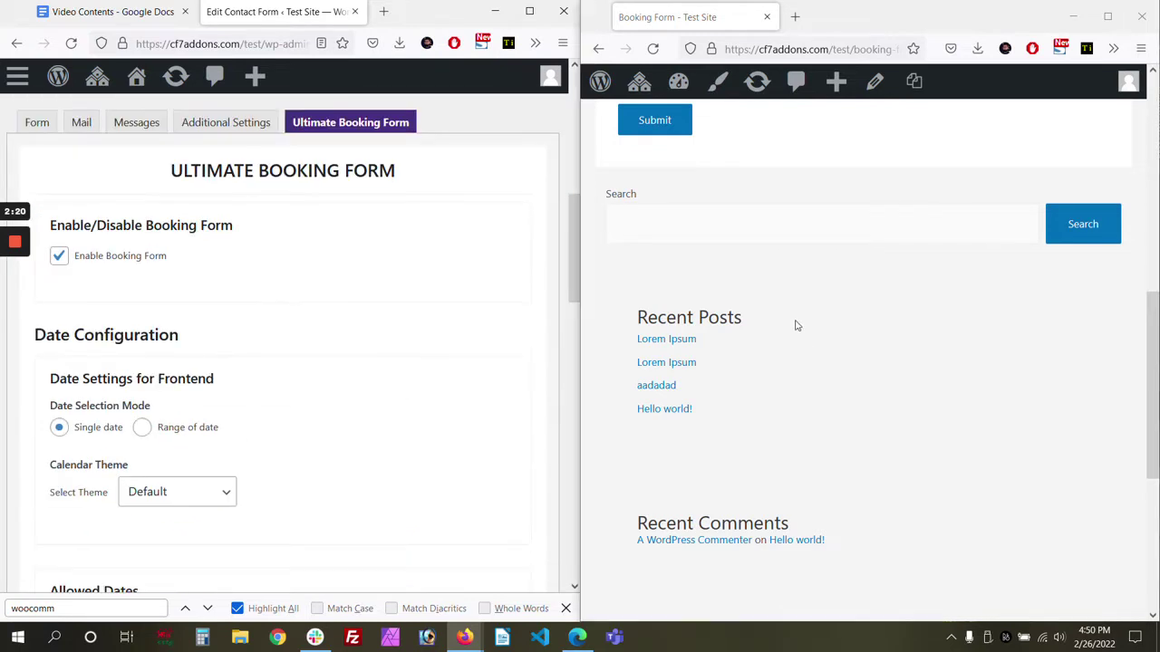
Reload the live Booking Form page and examine its Booking Date calendar and Booking Time slots
scroll(796, 326, up, 2)
scroll(797, 326, up, 5)
click(639, 82)
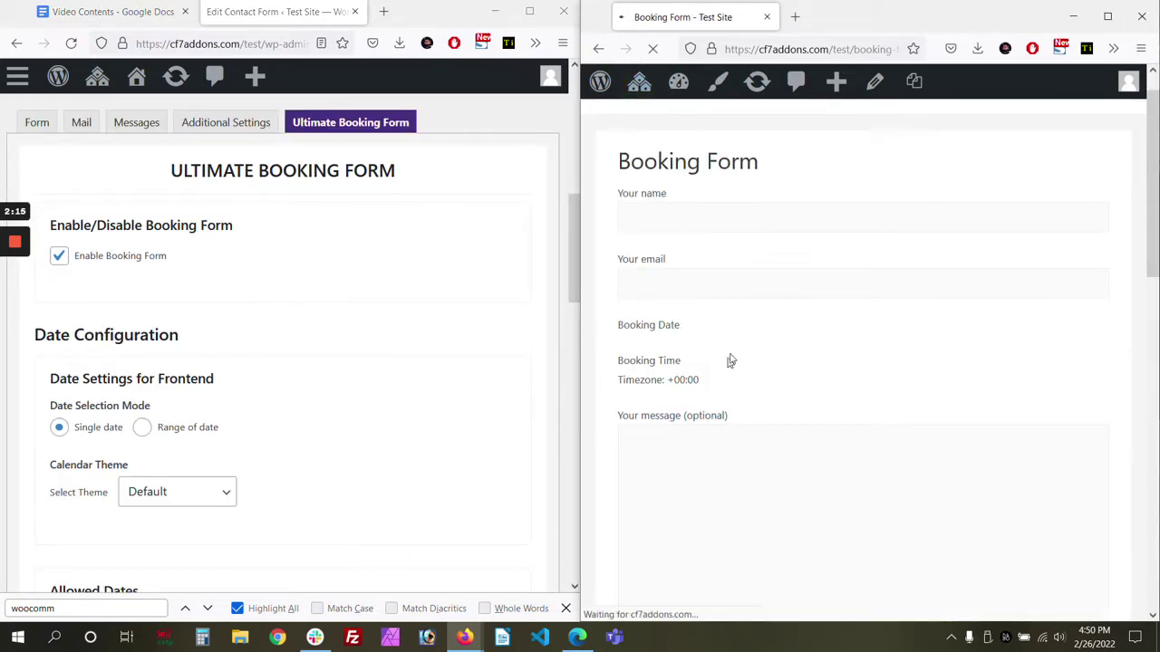
scroll(909, 280, down, 3)
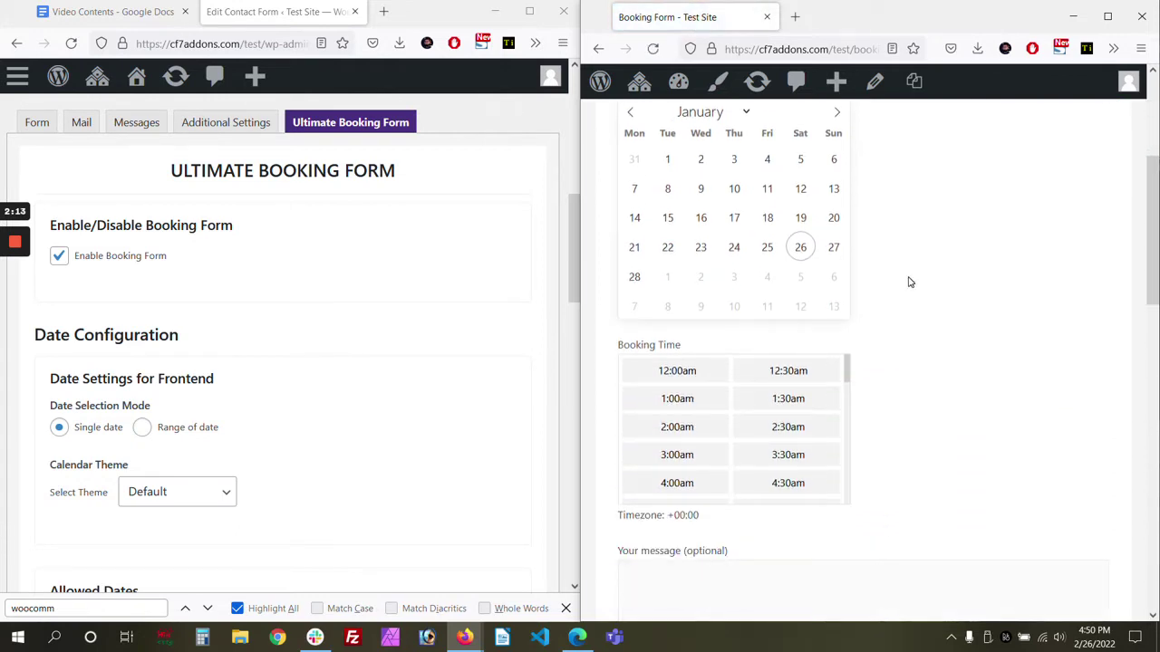
scroll(909, 280, up, 1)
scroll(797, 376, down, 1)
scroll(888, 383, up, 1)
scroll(293, 364, down, 2)
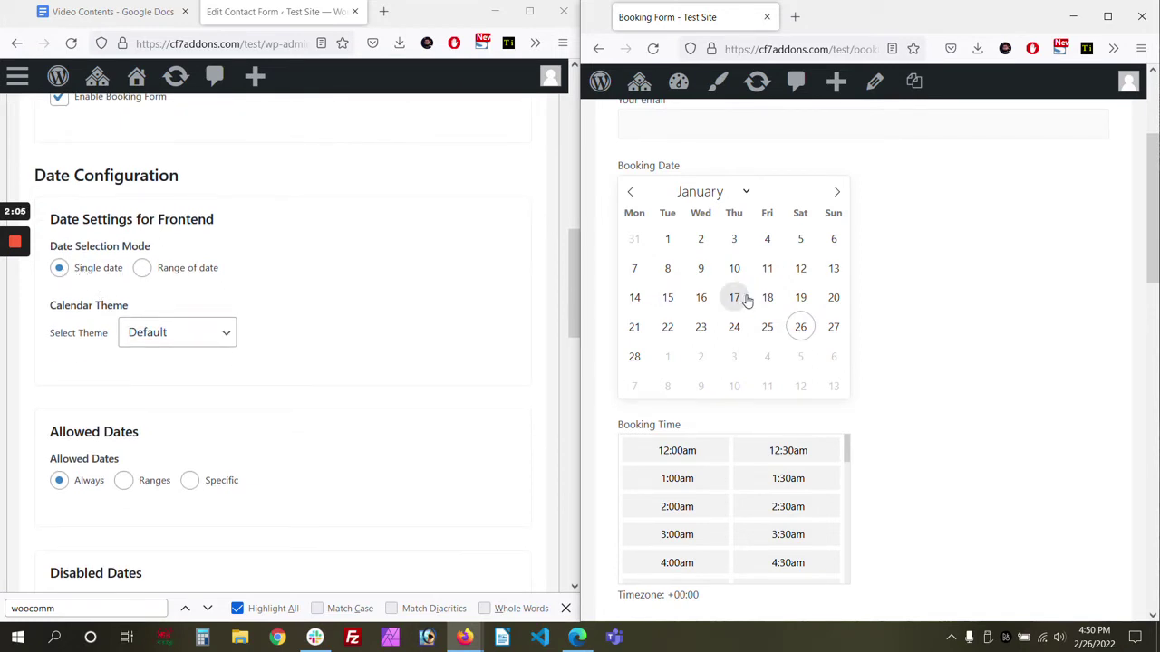
Test single-date selection in the live calendar by picking March 24, 18 and 13, 2022 in turn
click(836, 191)
click(836, 191)
click(734, 327)
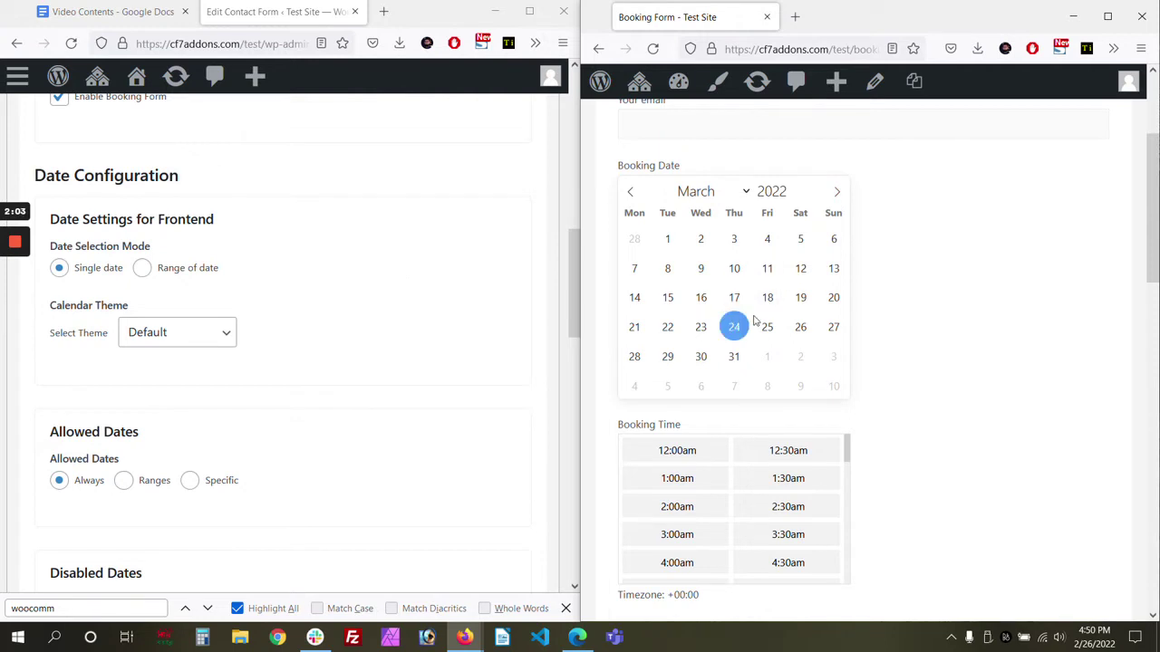
click(782, 301)
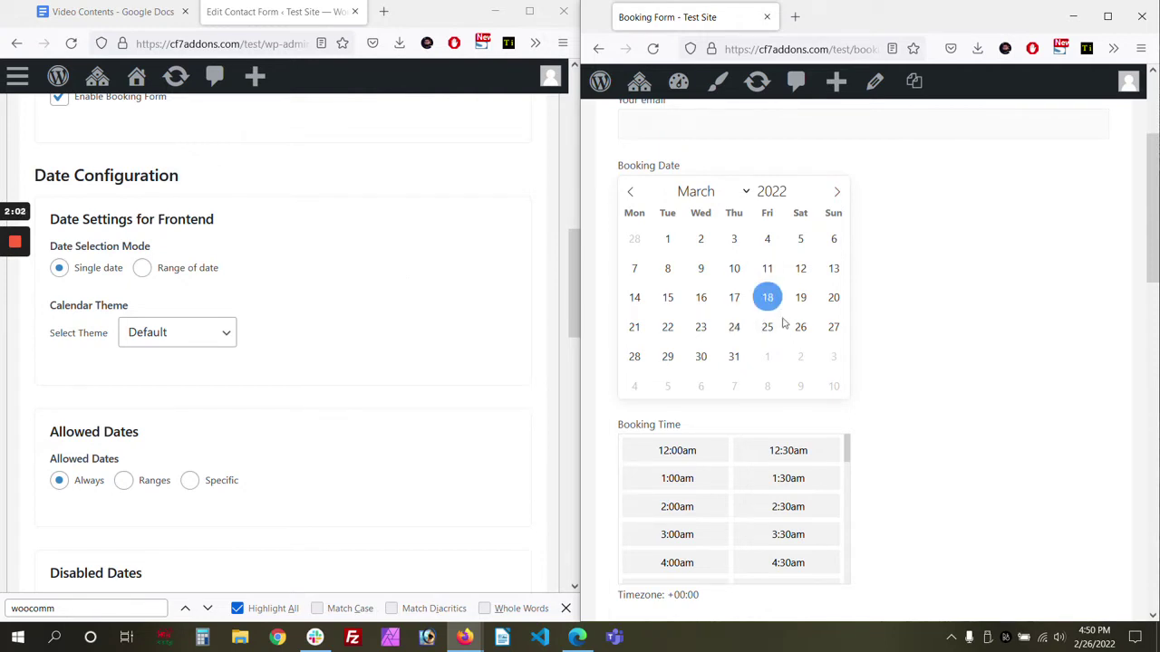
click(833, 269)
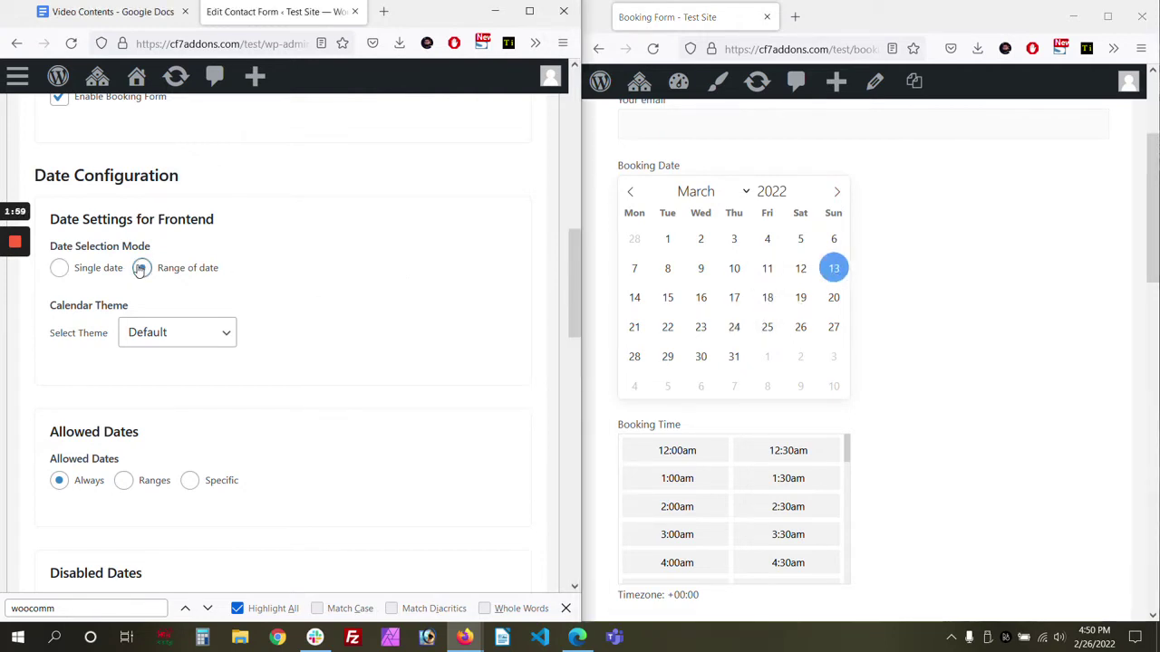
Set the Date Selection Mode to Range of date and save the contact form
scroll(508, 339, up, 5)
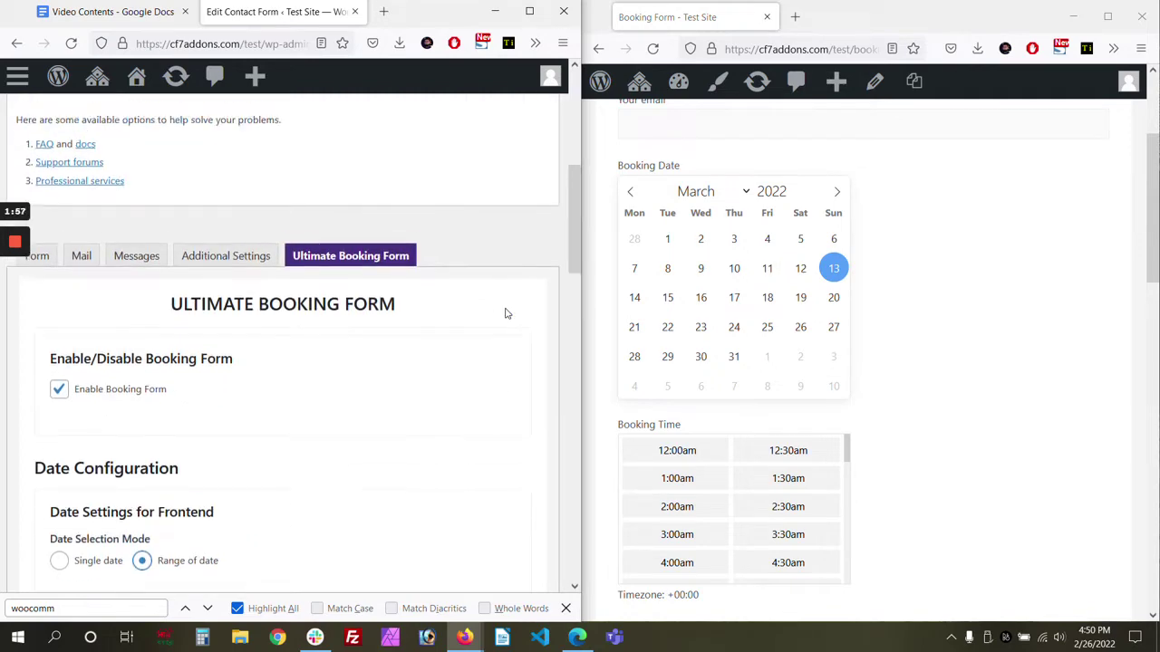
click(532, 213)
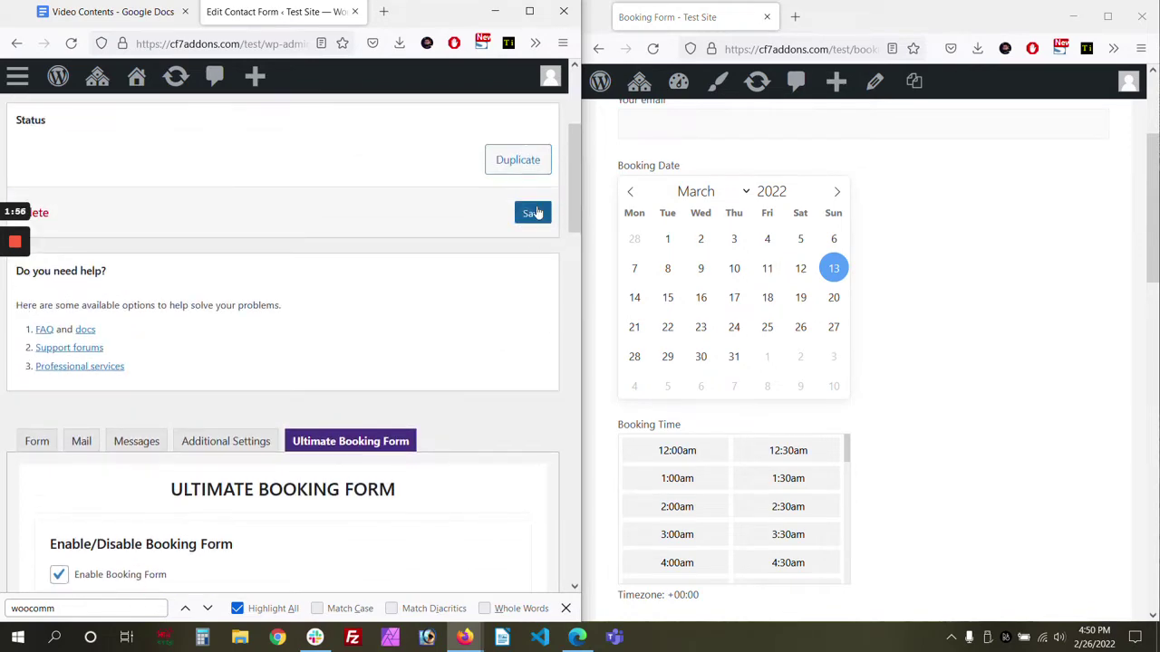
Reload the live page and test range selection by choosing February 24 to 26, 2022 in the booking calendar
click(654, 50)
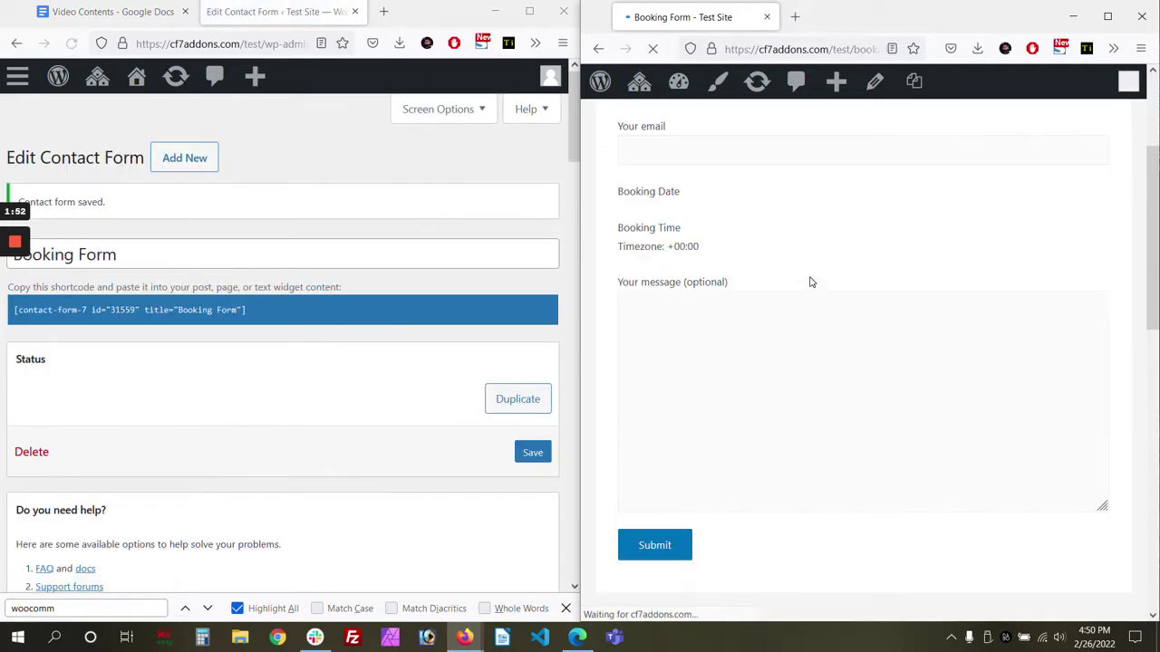
click(736, 330)
click(802, 330)
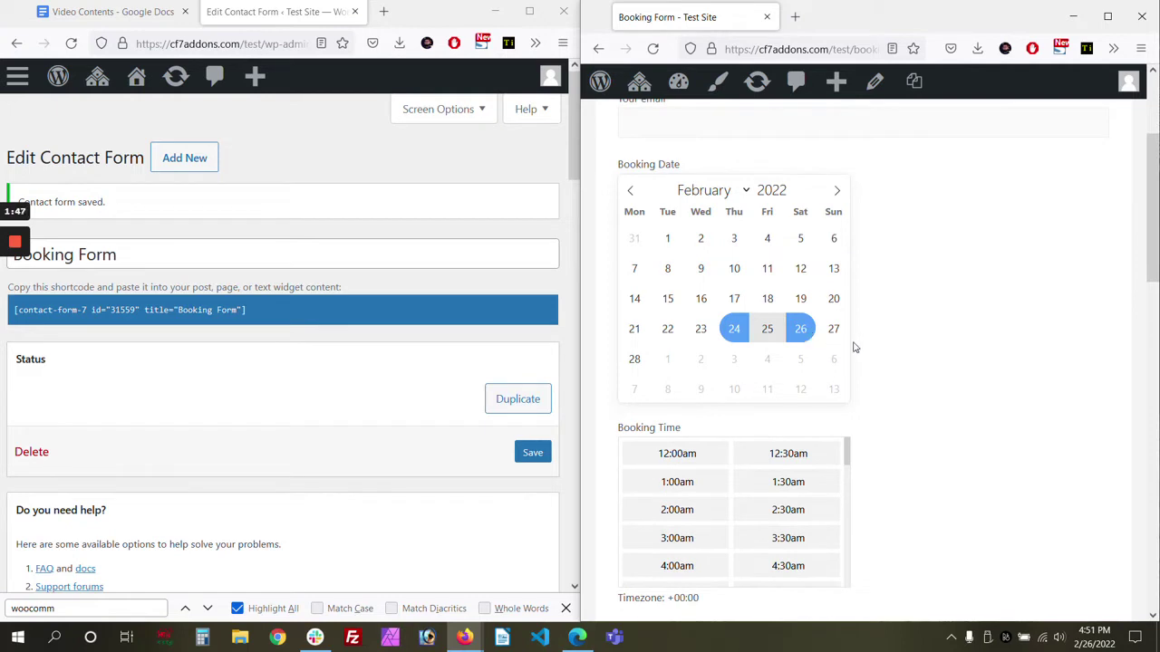
Set the Calendar Theme to Material Blue, save the contact form and reload the live page
scroll(254, 344, down, 8)
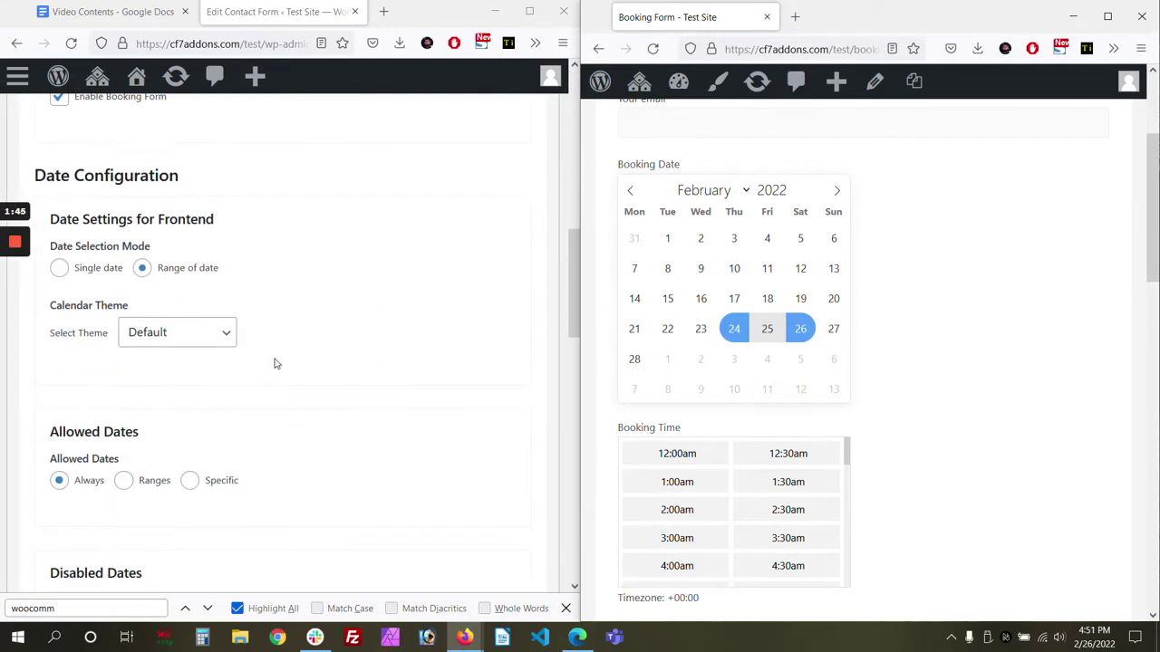
click(161, 334)
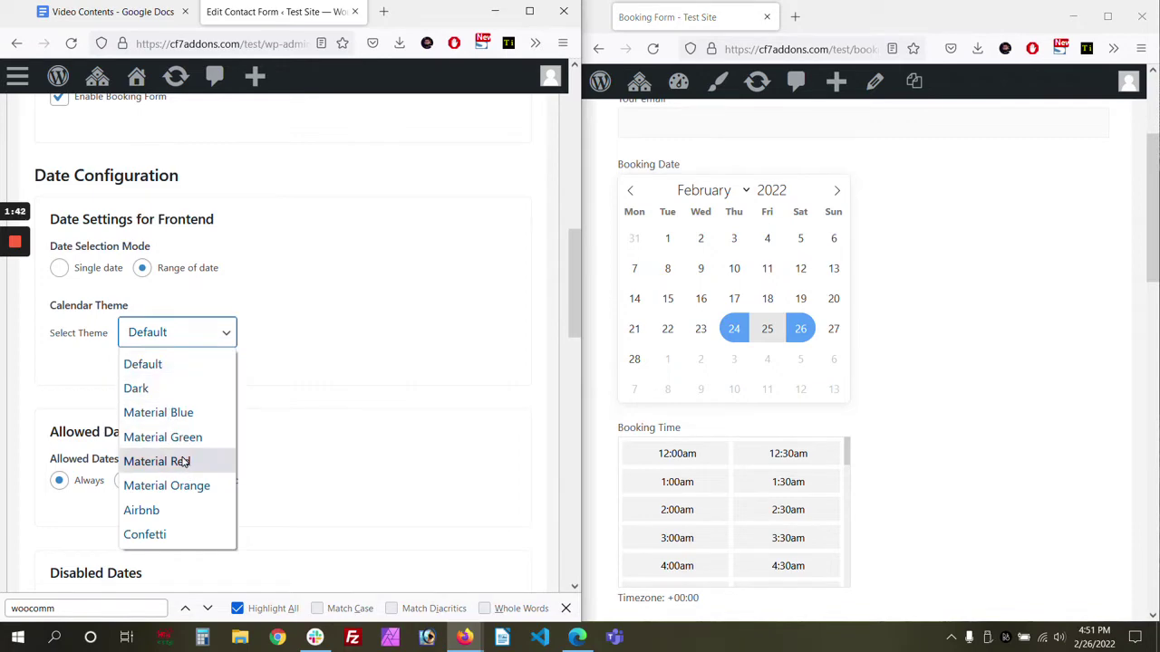
click(187, 415)
scroll(536, 205, up, 3)
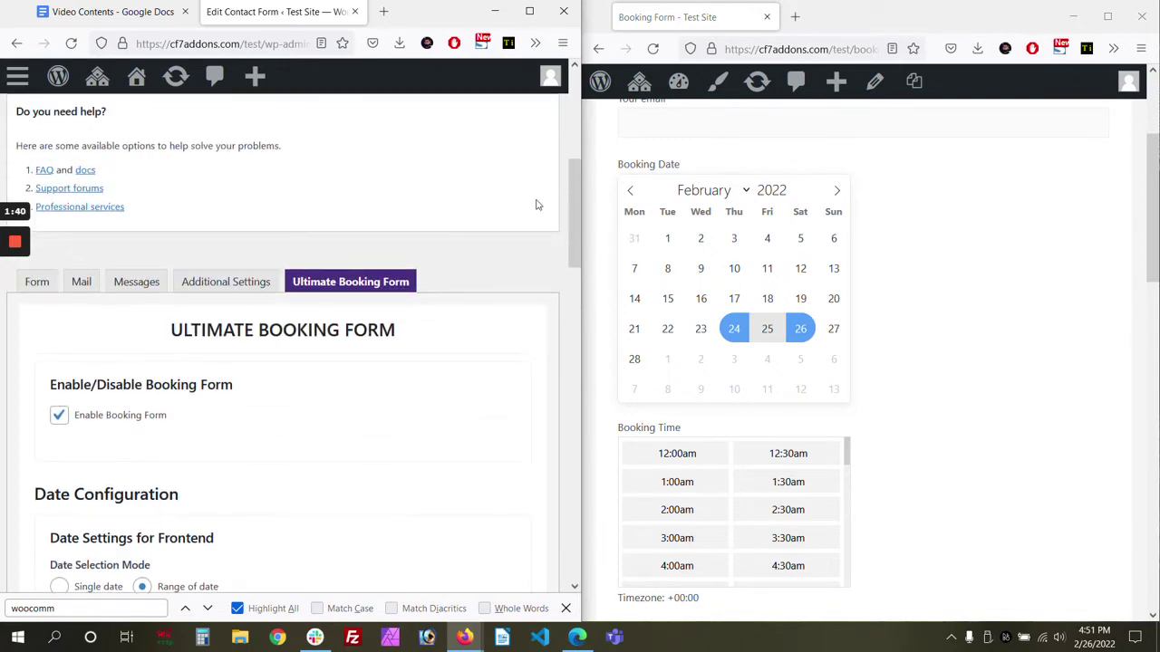
scroll(458, 228, up, 1)
scroll(458, 227, down, 2)
scroll(458, 227, up, 2)
click(532, 133)
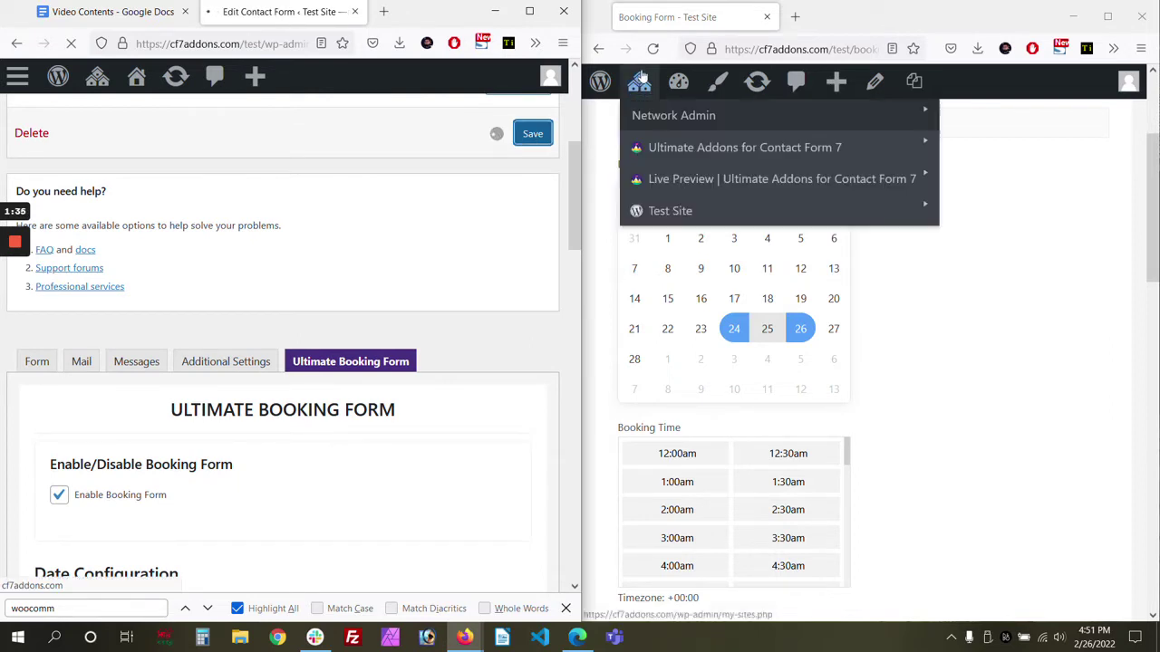
click(653, 49)
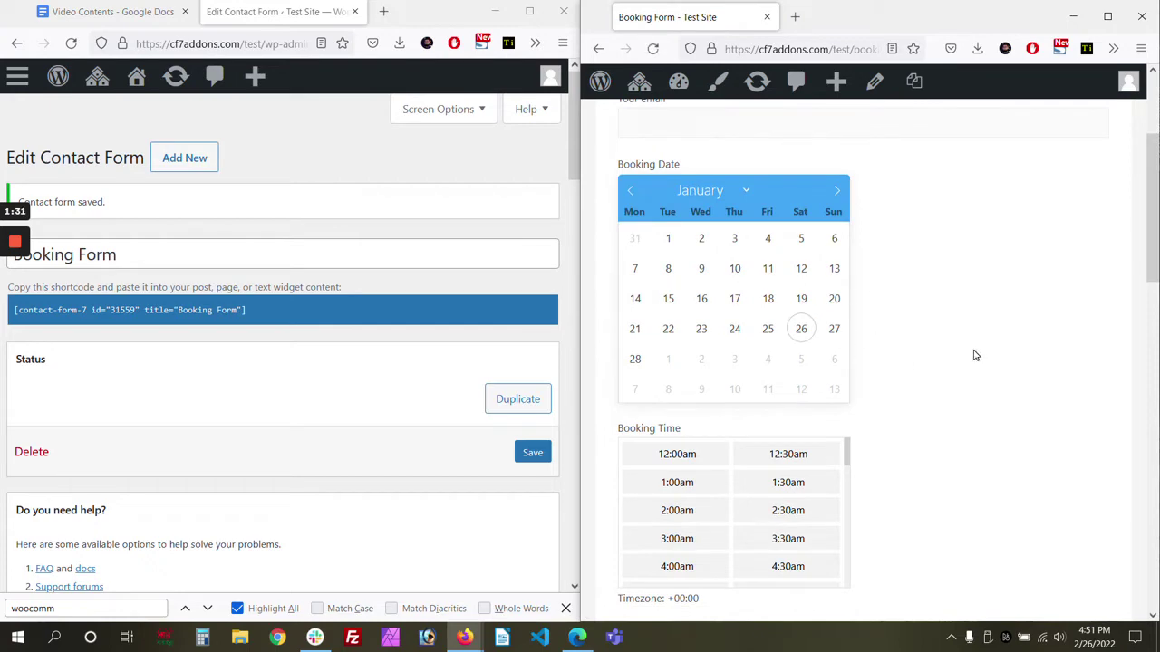
Examine date availability in the live booking calendar by browsing ahead to July 2022 and back to June
scroll(975, 355, down, 1)
scroll(419, 402, down, 3)
scroll(419, 401, down, 5)
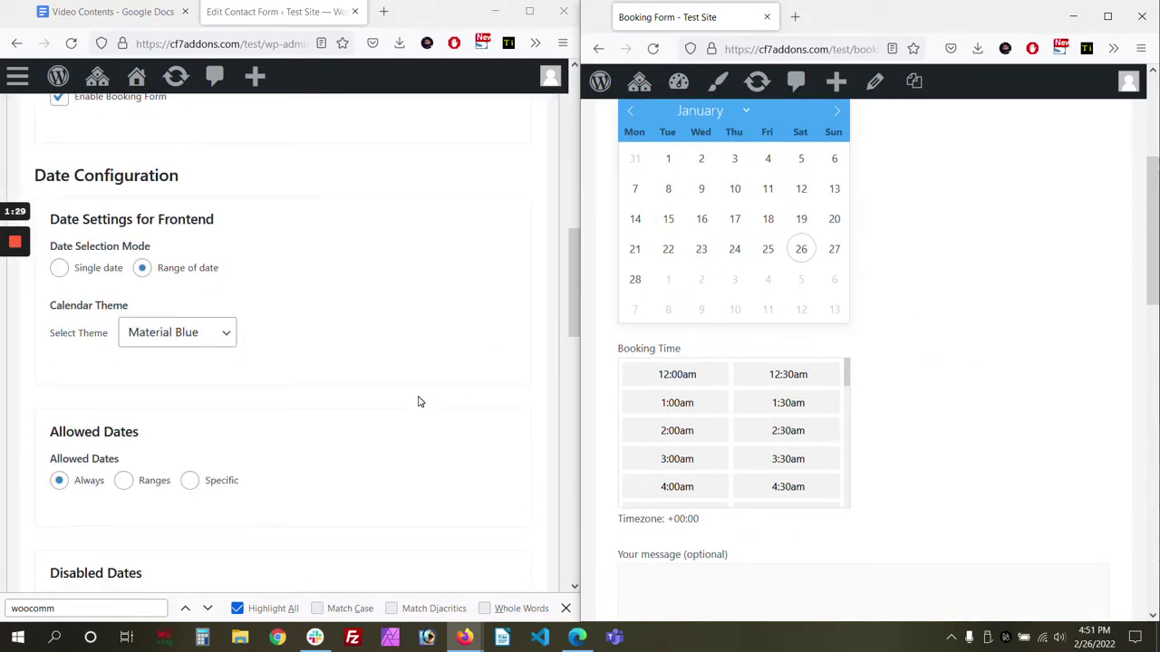
scroll(245, 344, up, 1)
scroll(133, 438, down, 1)
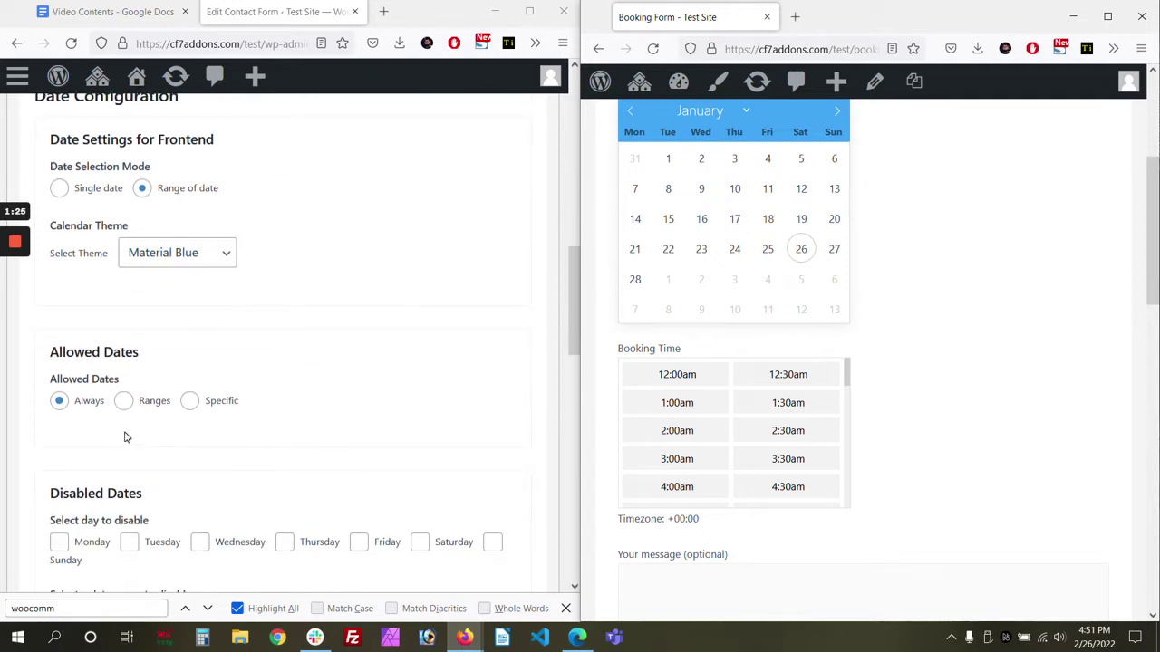
scroll(834, 188, up, 1)
click(834, 191)
click(834, 191)
click(834, 192)
click(834, 191)
click(833, 191)
click(833, 191)
double_click(758, 189)
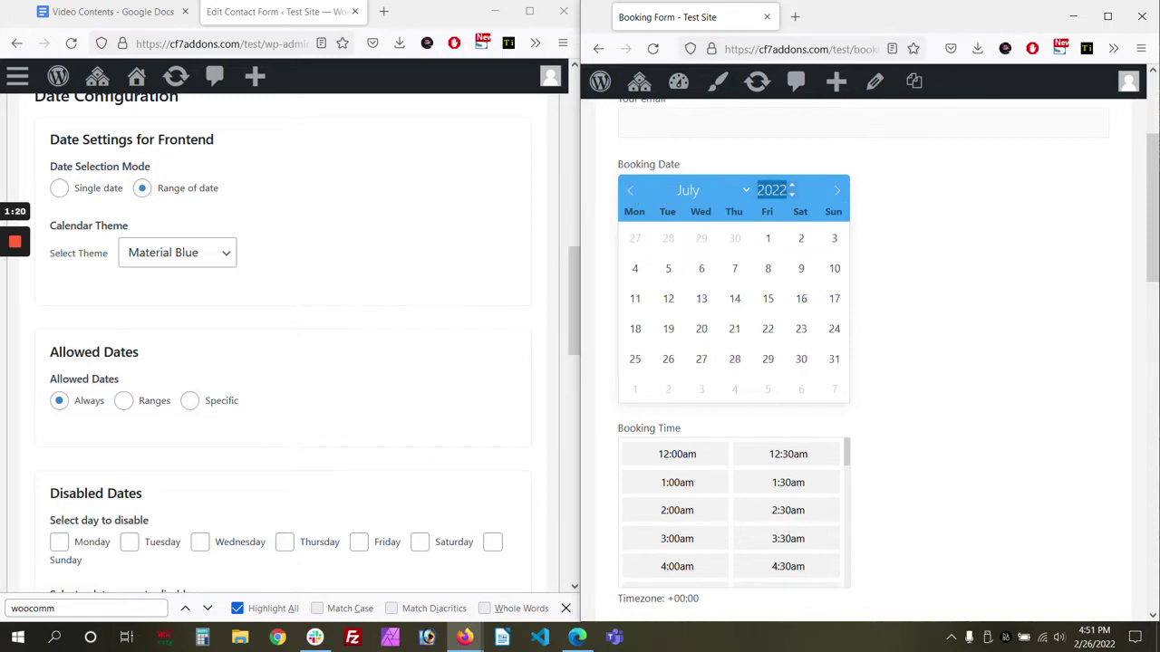
click(630, 191)
Set Allowed Dates to Ranges with a minimum of 2022-02-24 and a maximum of 2022-02-28, and save the contact form
click(486, 316)
scroll(288, 333, down, 1)
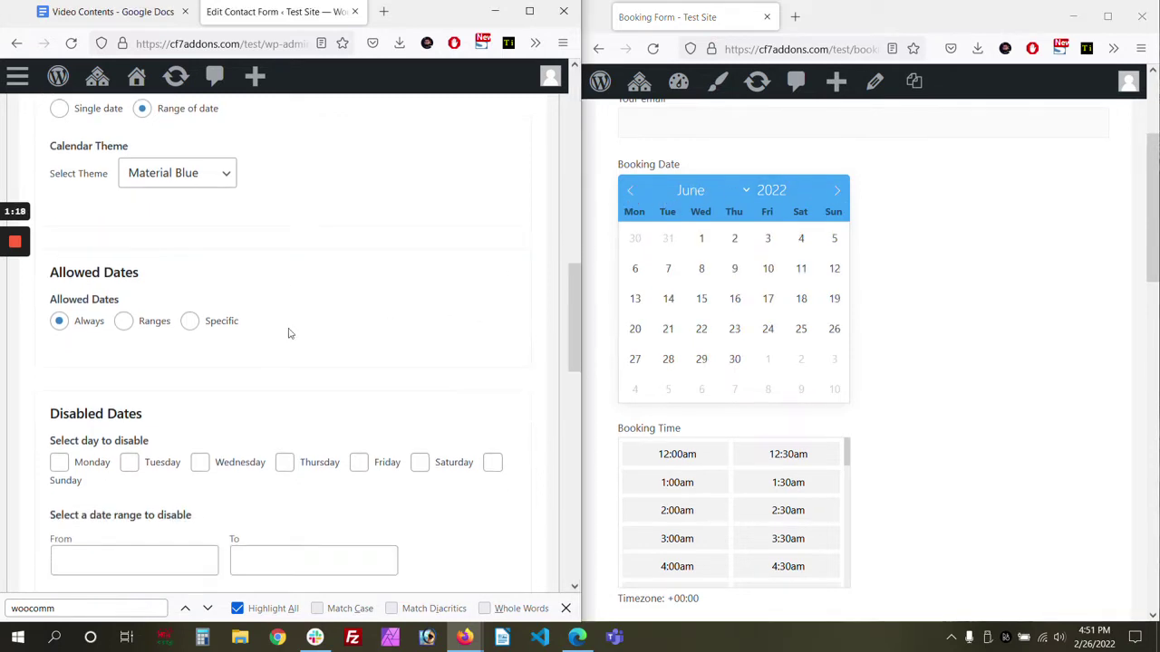
click(124, 324)
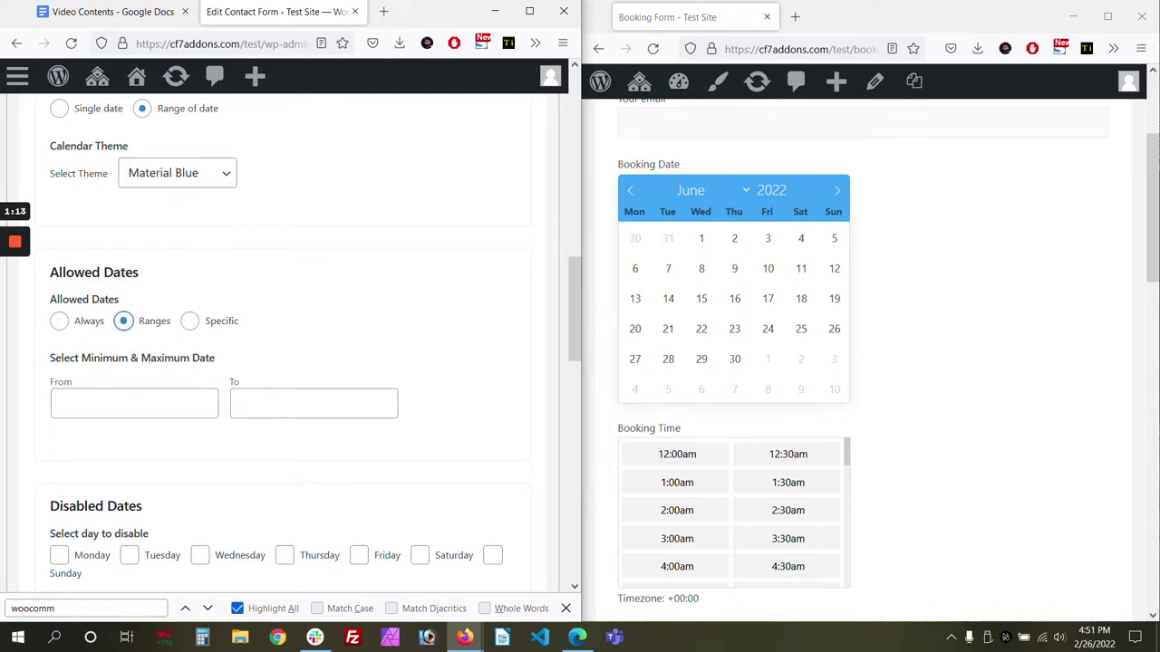
click(129, 414)
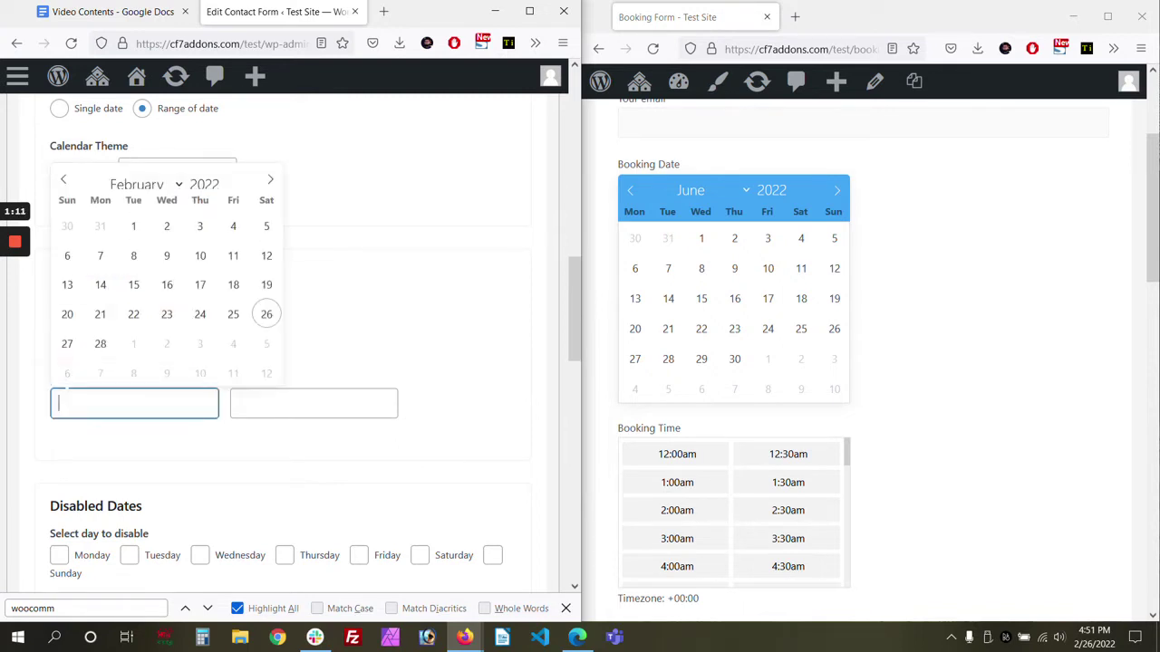
click(201, 317)
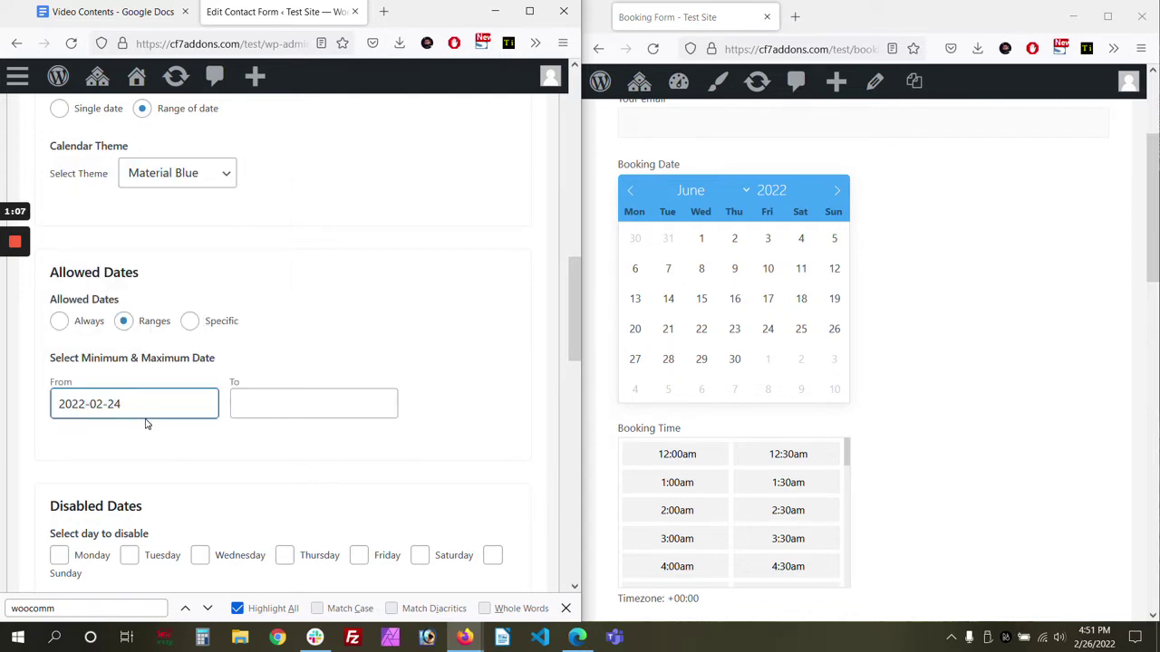
click(272, 405)
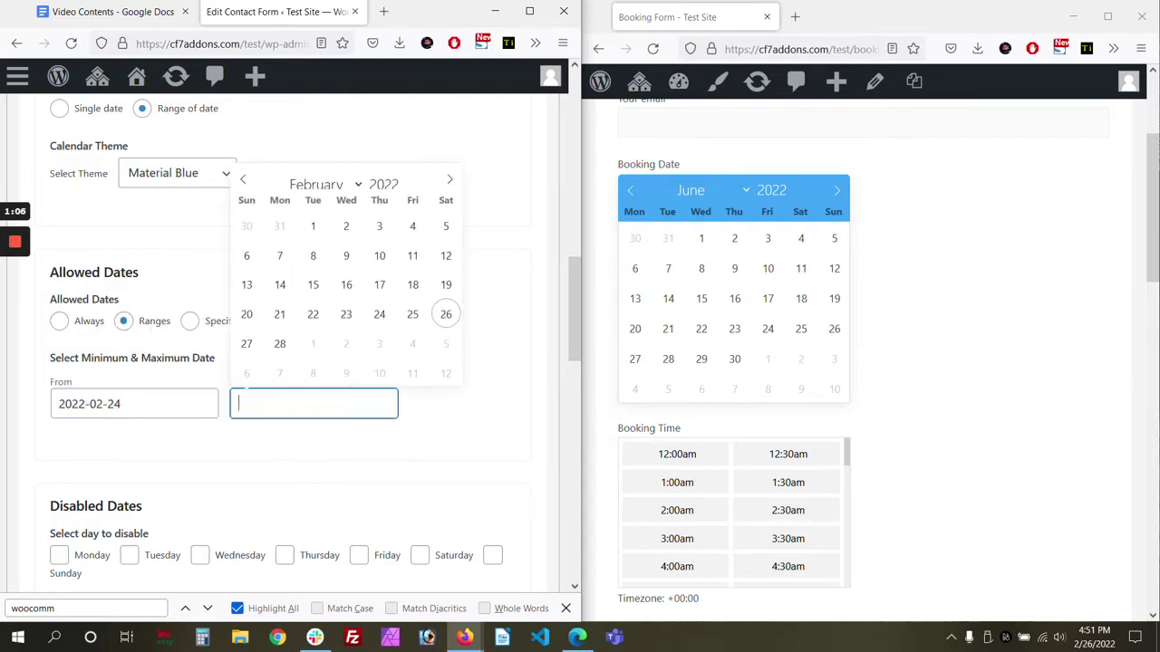
click(280, 342)
scroll(447, 247, up, 5)
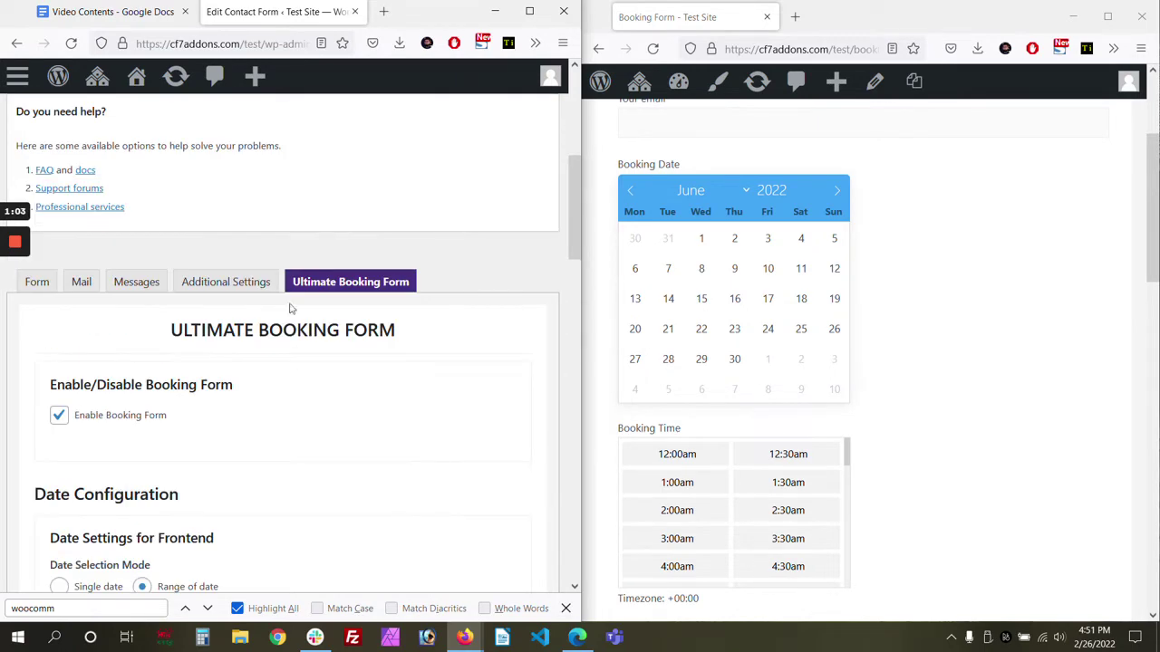
scroll(290, 309, up, 2)
click(533, 213)
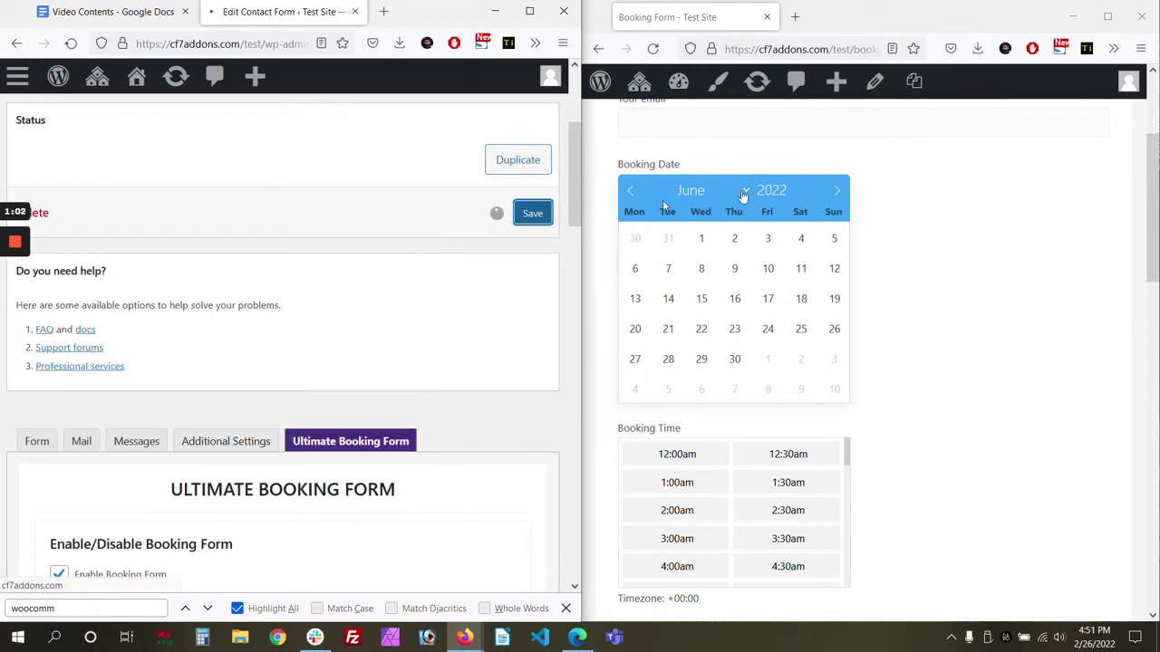
Set Allowed Dates to Specific with the date 2022-02-26, save the contact form and reload the live page
click(653, 48)
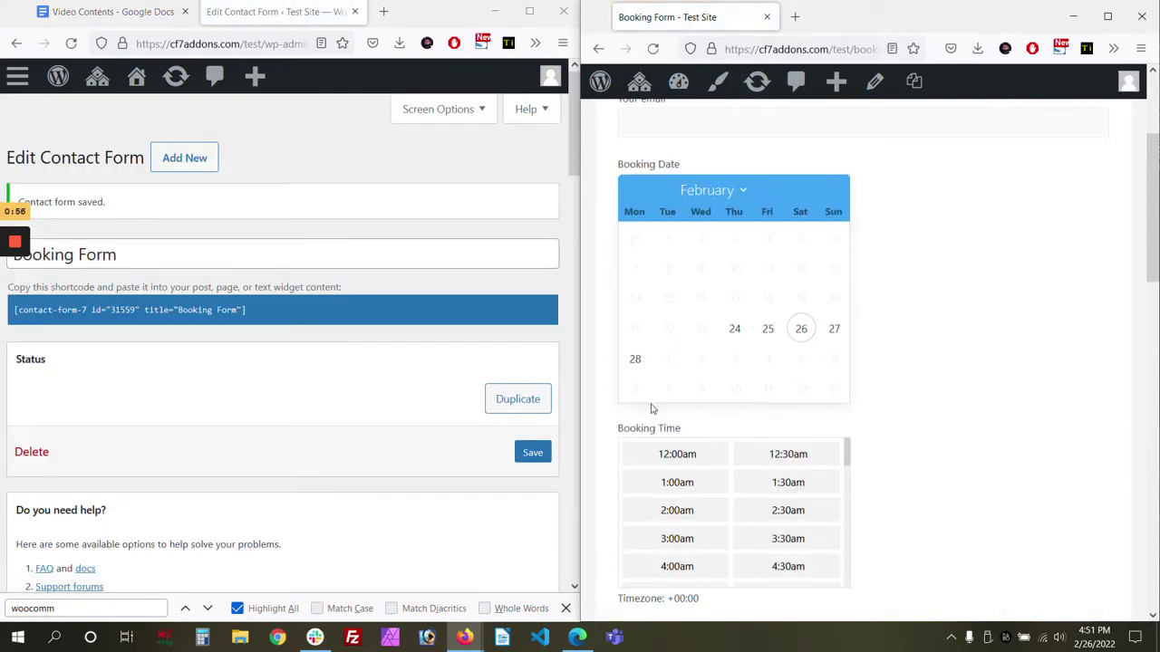
scroll(331, 364, down, 9)
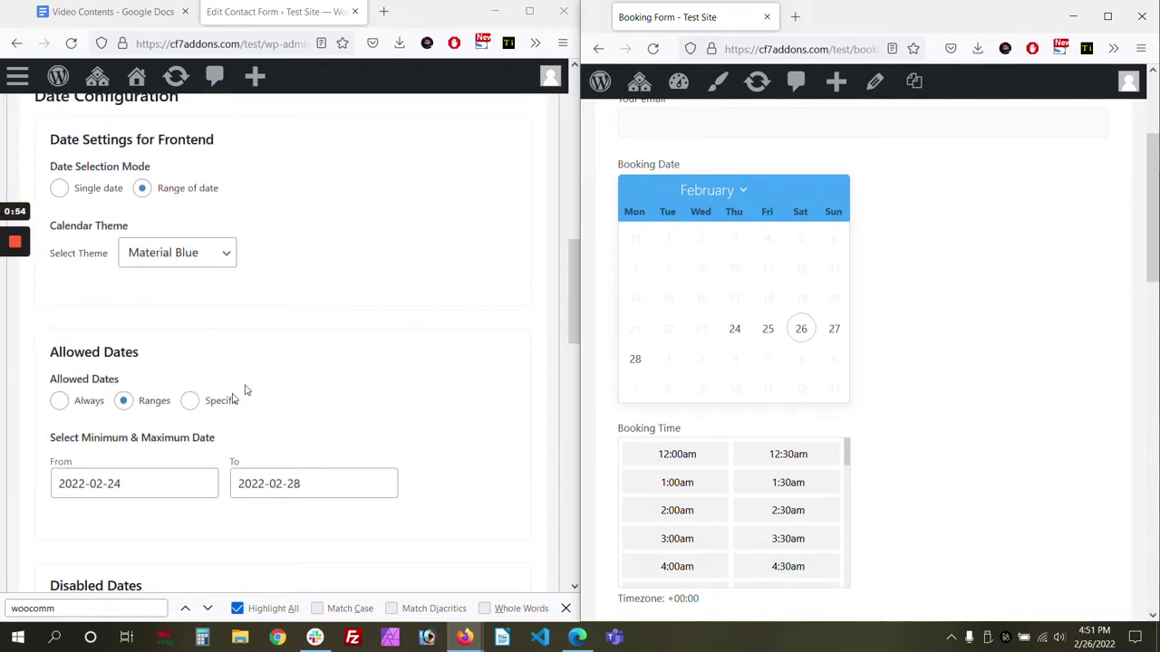
click(189, 402)
click(183, 453)
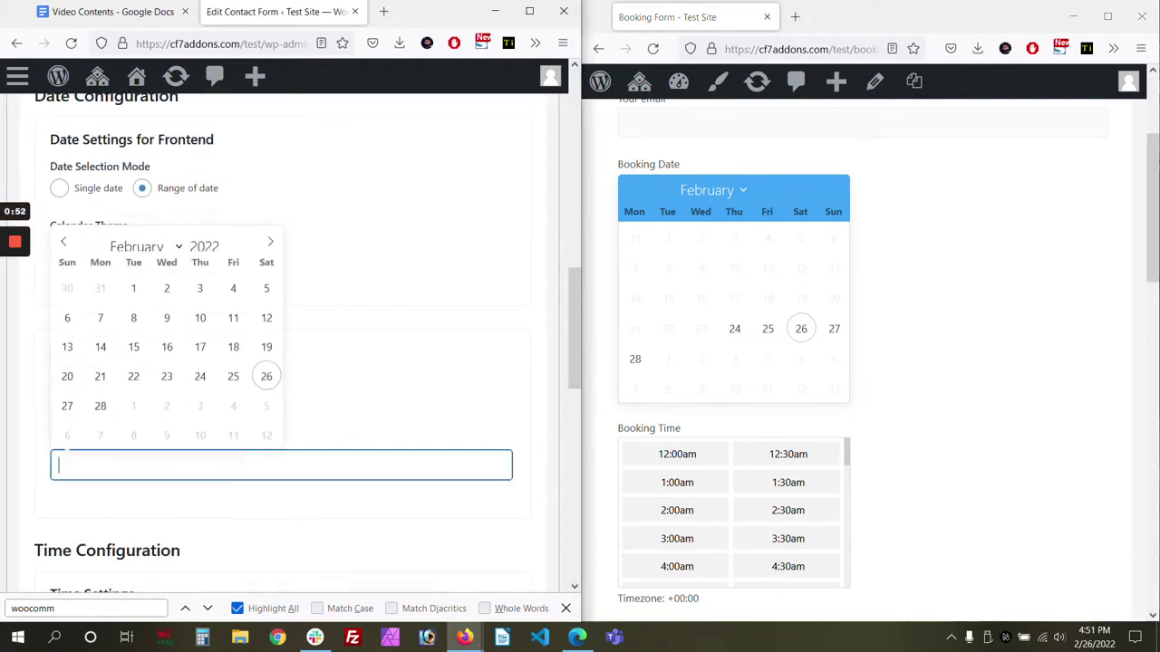
click(267, 377)
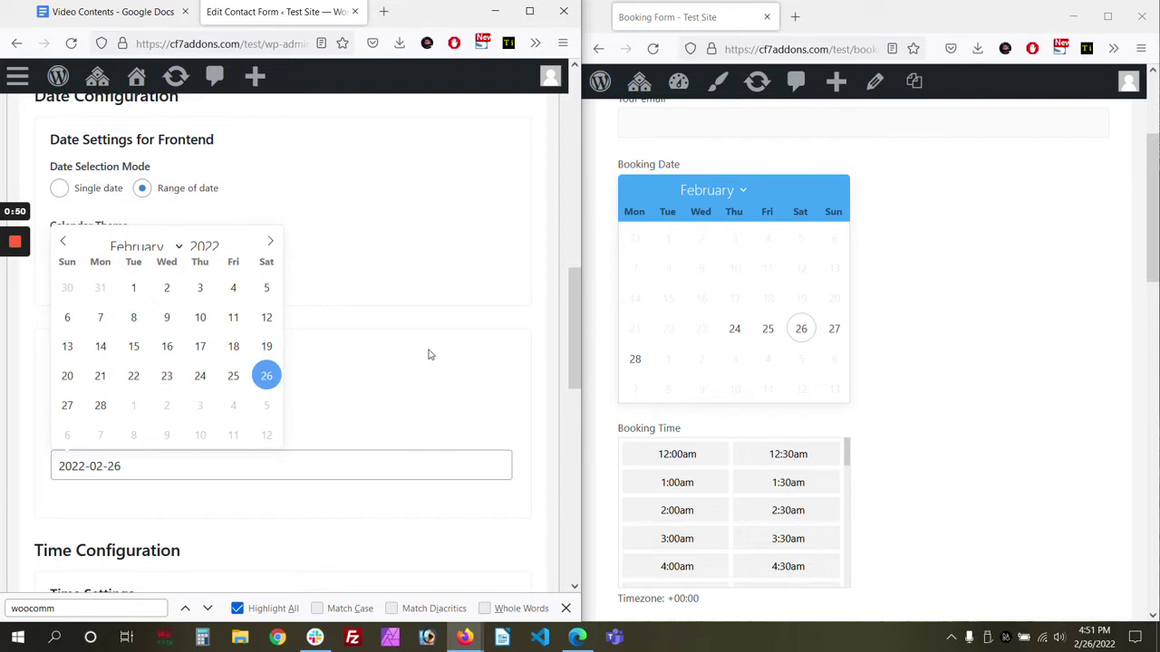
scroll(437, 343, up, 3)
scroll(797, 334, up, 1)
scroll(565, 249, up, 3)
scroll(560, 211, up, 1)
click(532, 213)
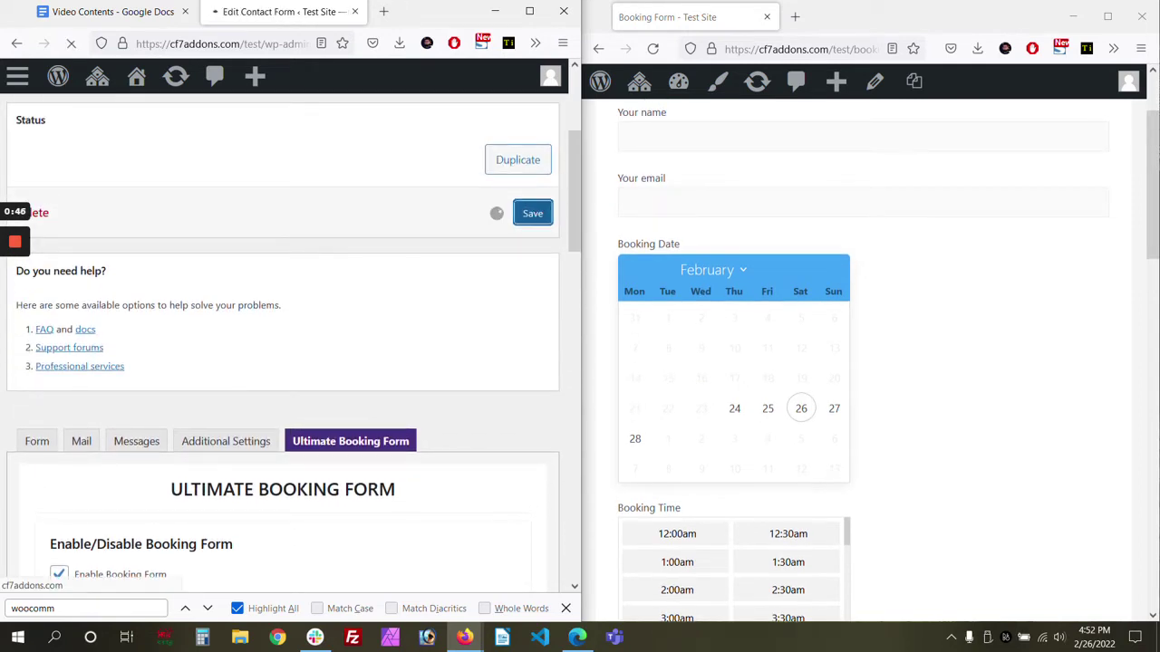
click(653, 49)
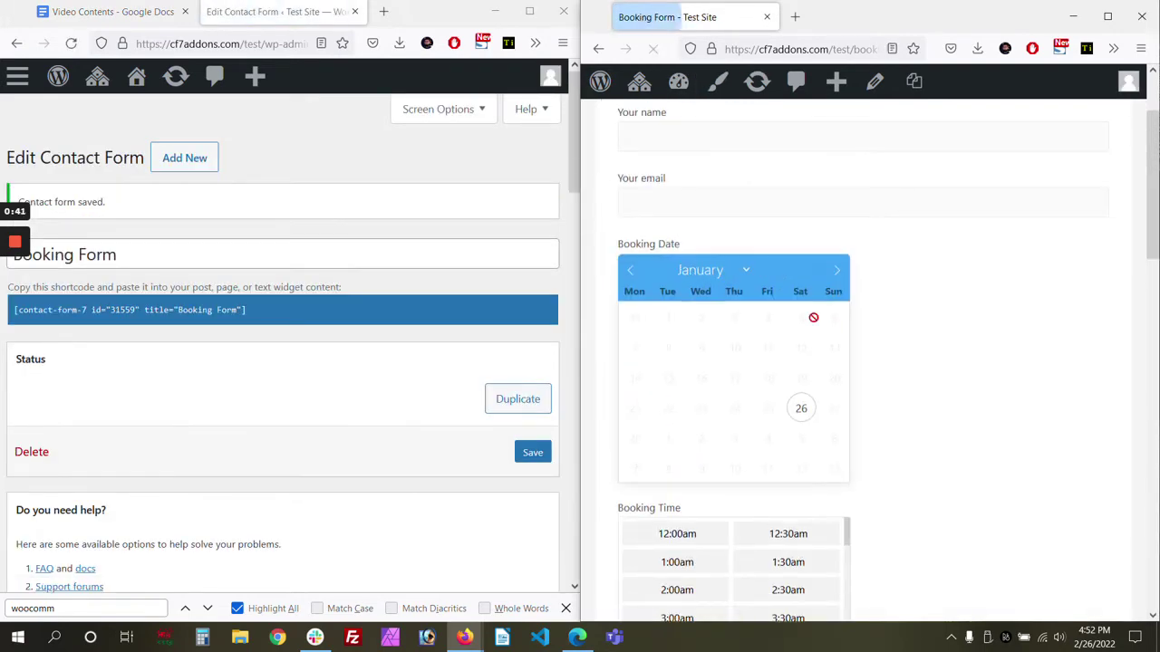
Set the minimum time limit to 12:00am and the maximum to 2:00am in Time Settings, and save the contact form
scroll(331, 416, down, 2)
scroll(333, 416, down, 7)
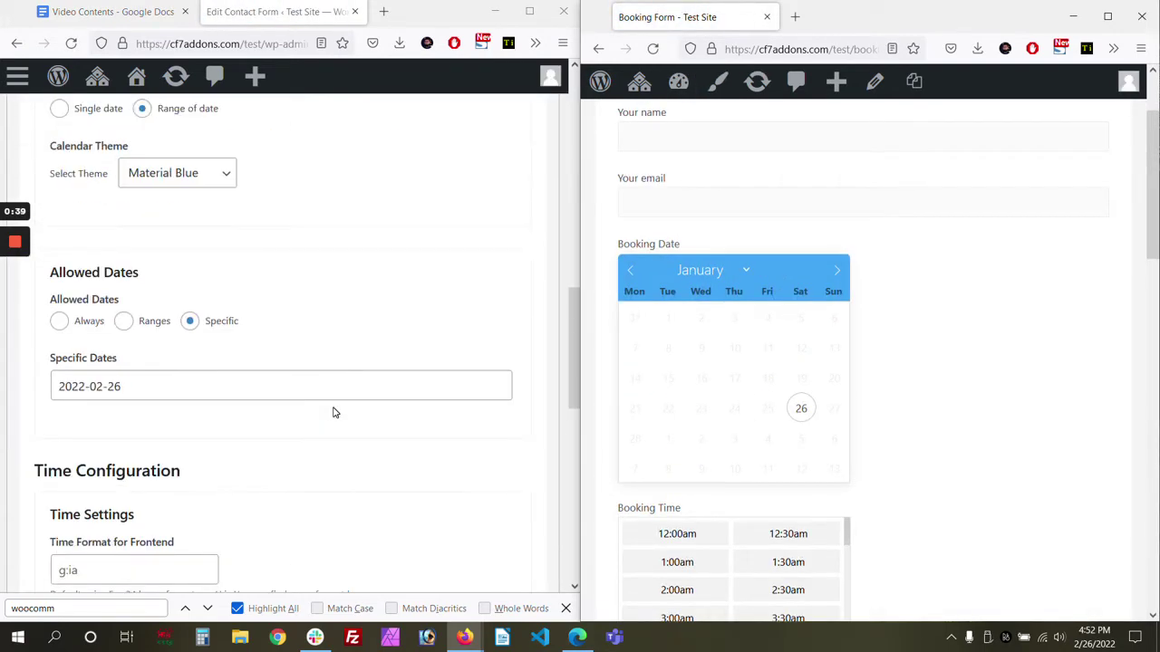
scroll(261, 375, down, 1)
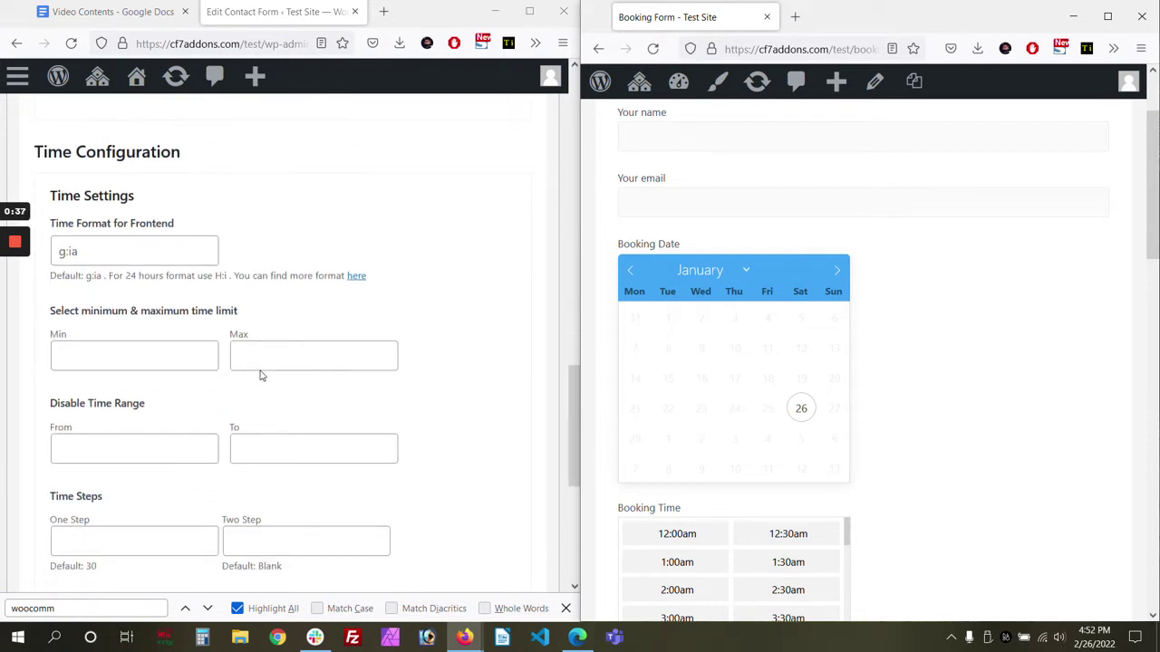
scroll(631, 365, down, 2)
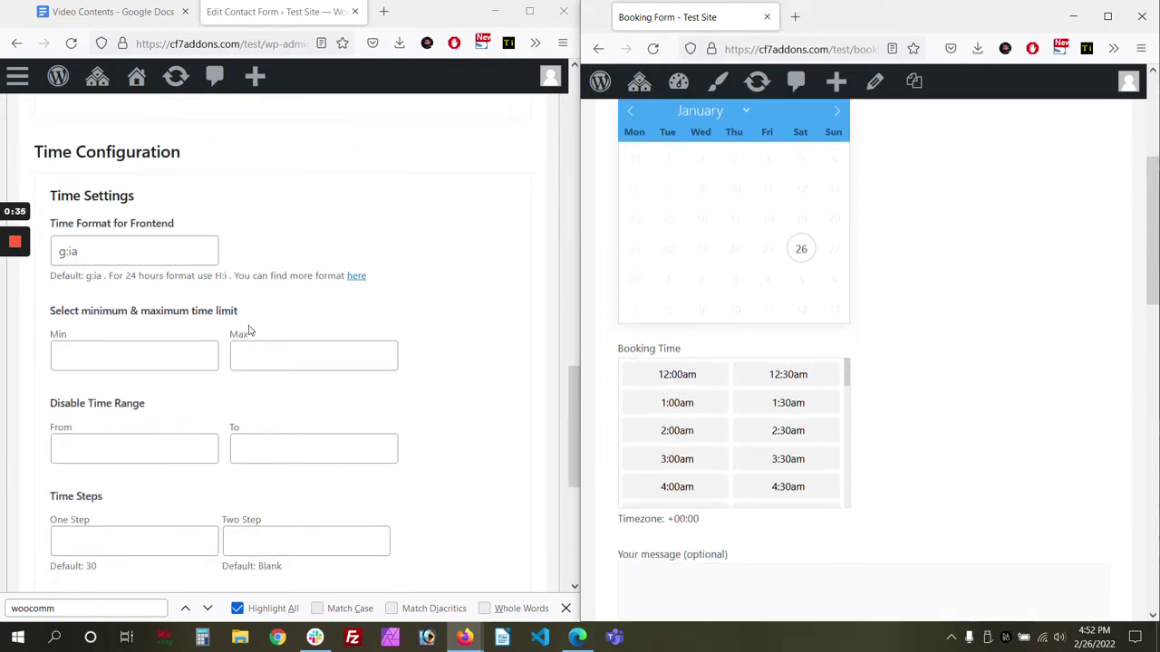
scroll(155, 329, down, 1)
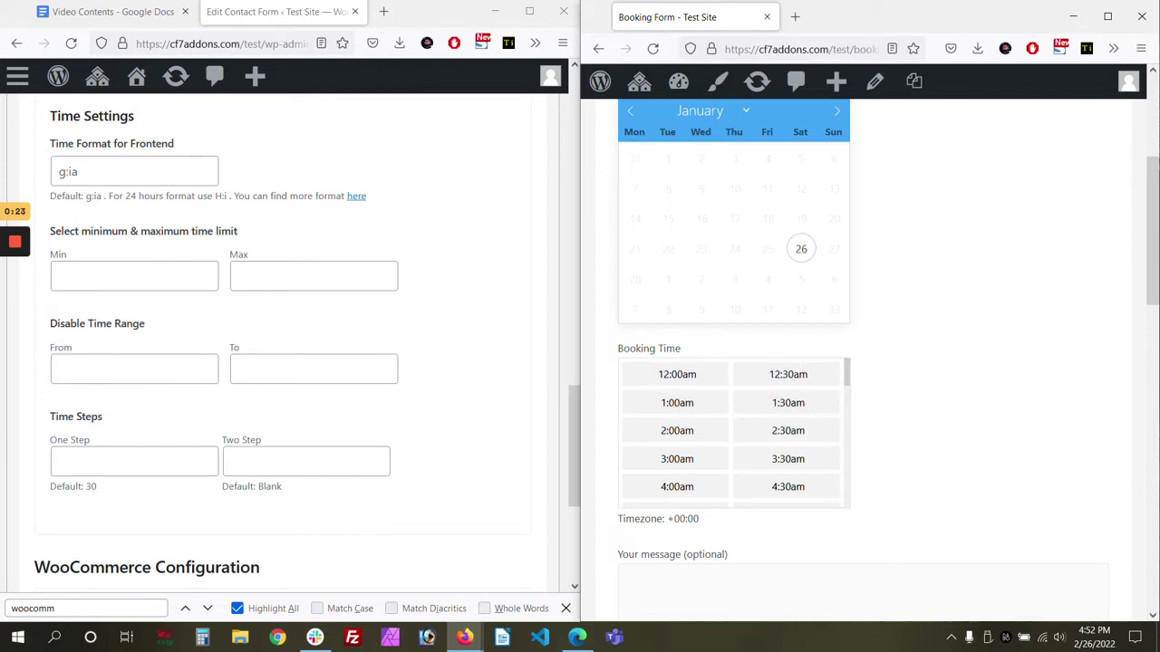
click(134, 277)
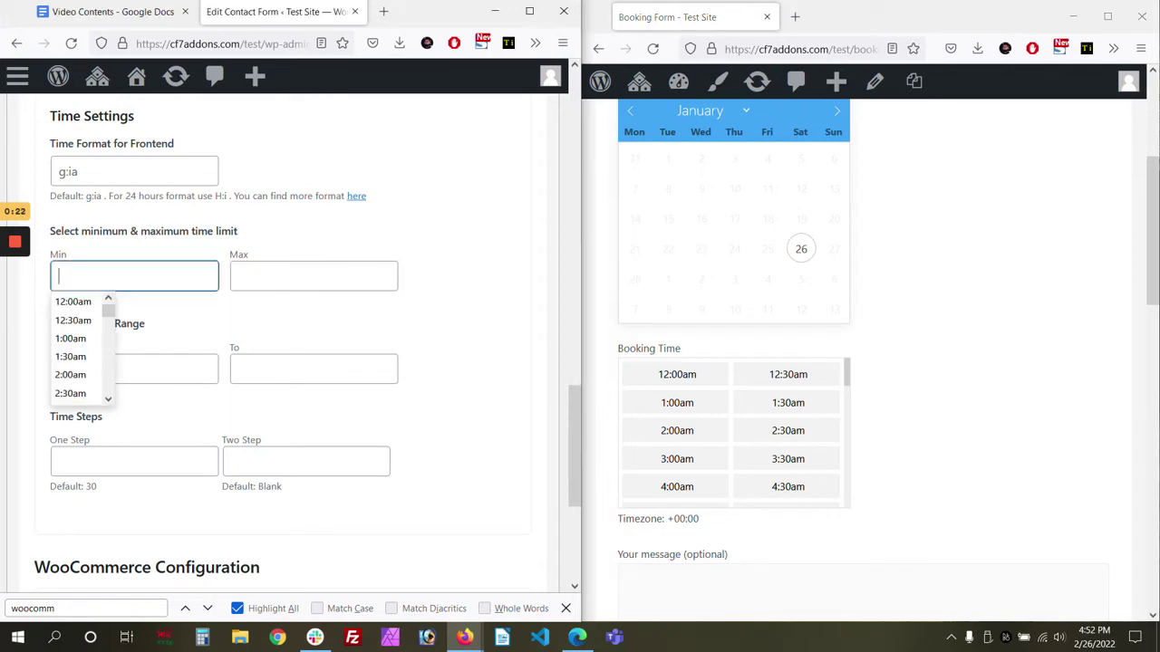
click(78, 308)
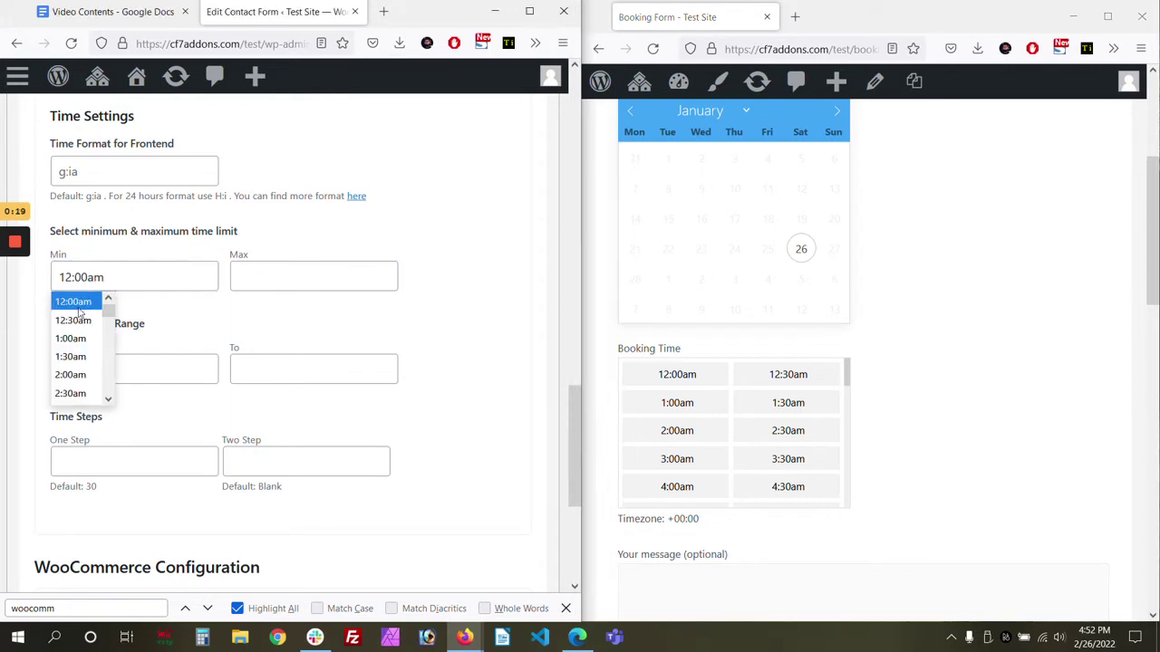
click(231, 290)
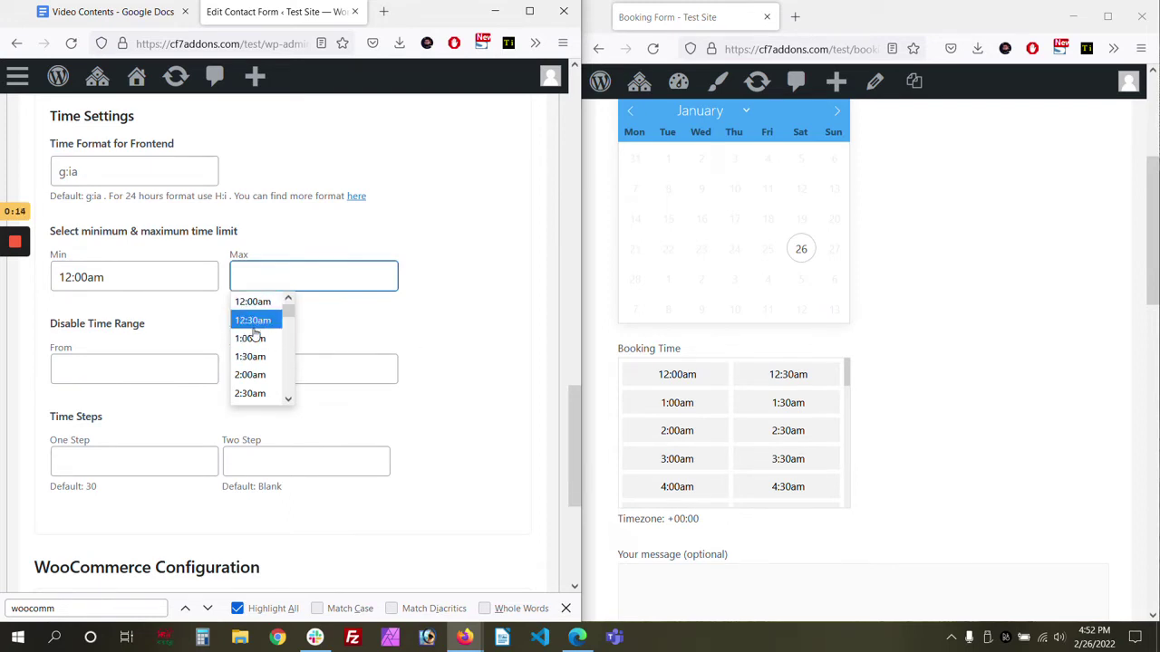
click(258, 373)
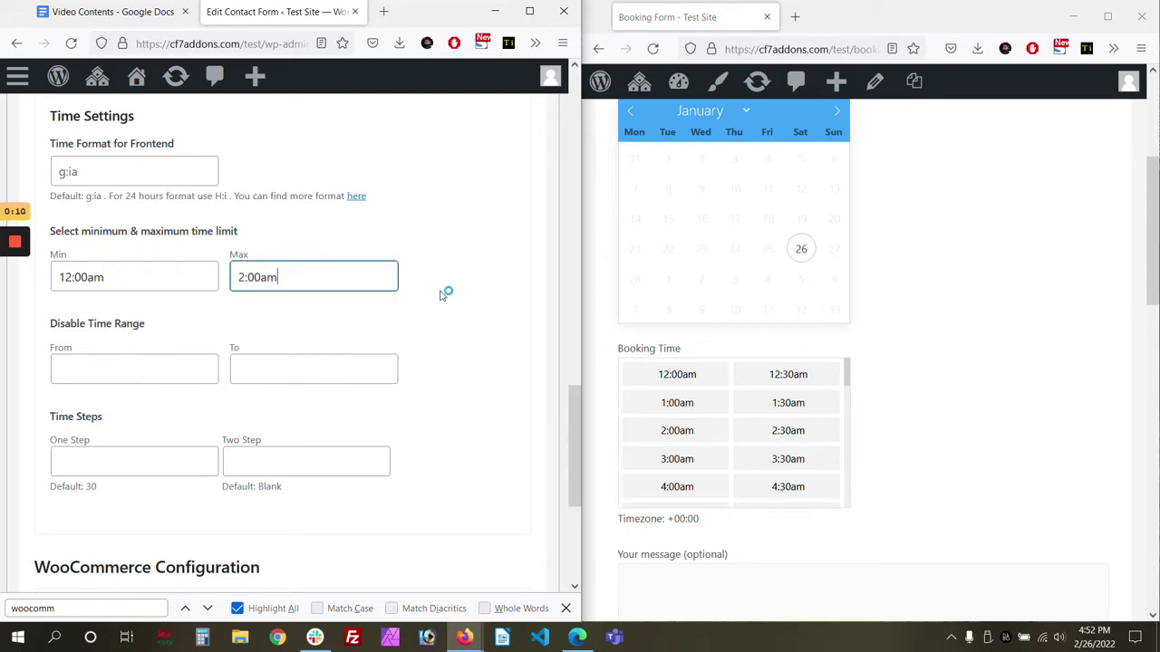
scroll(444, 292, up, 10)
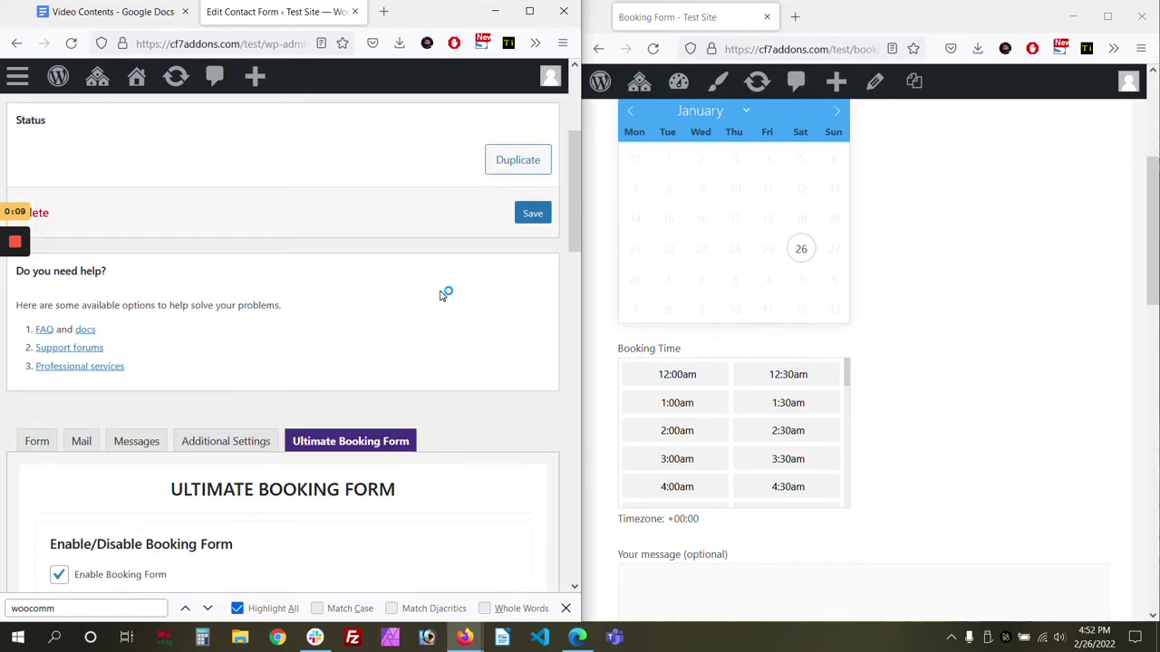
click(533, 214)
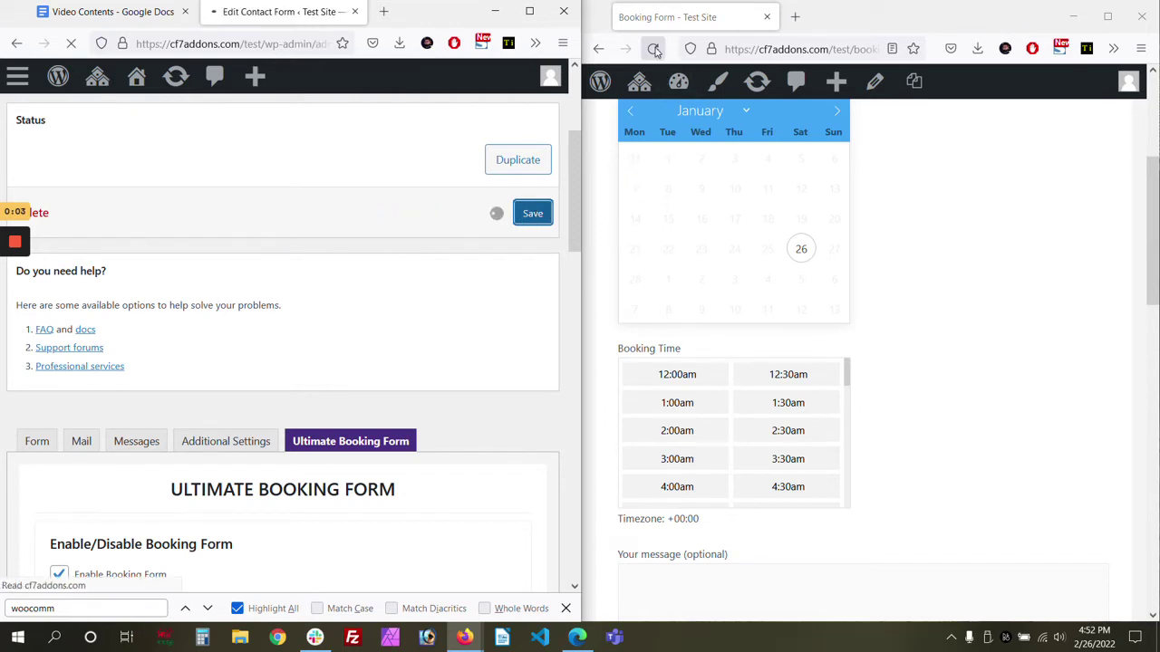
Reload the live page and check the selectable booking times against the time limits
mouse_move(20, 250)
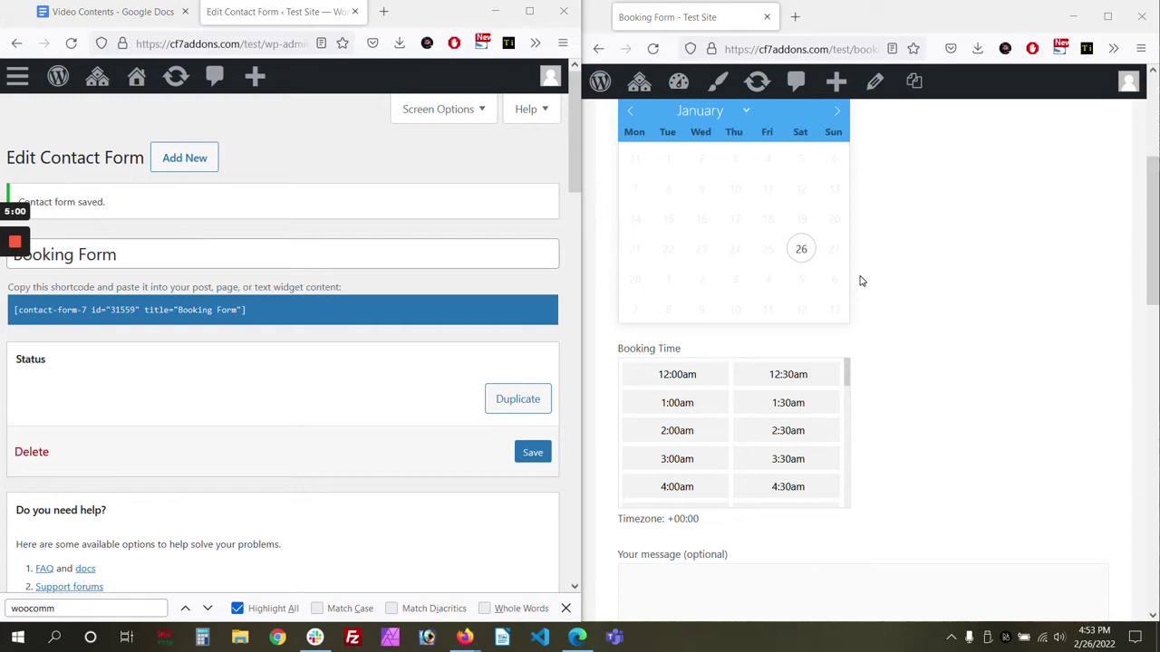
click(652, 48)
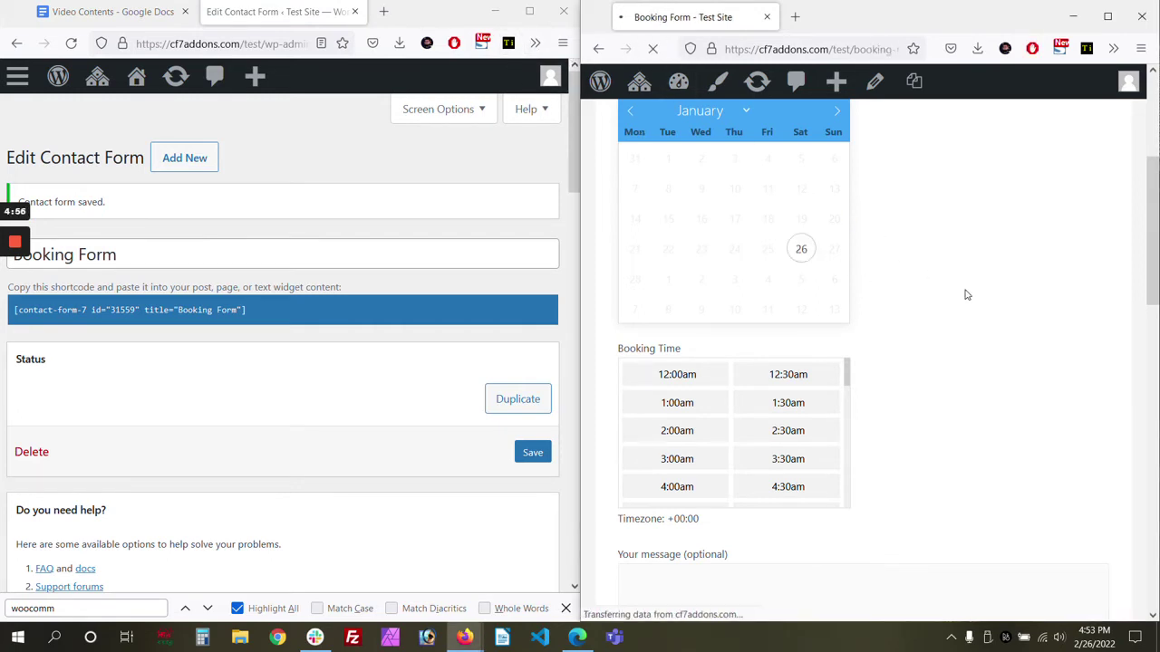
click(795, 375)
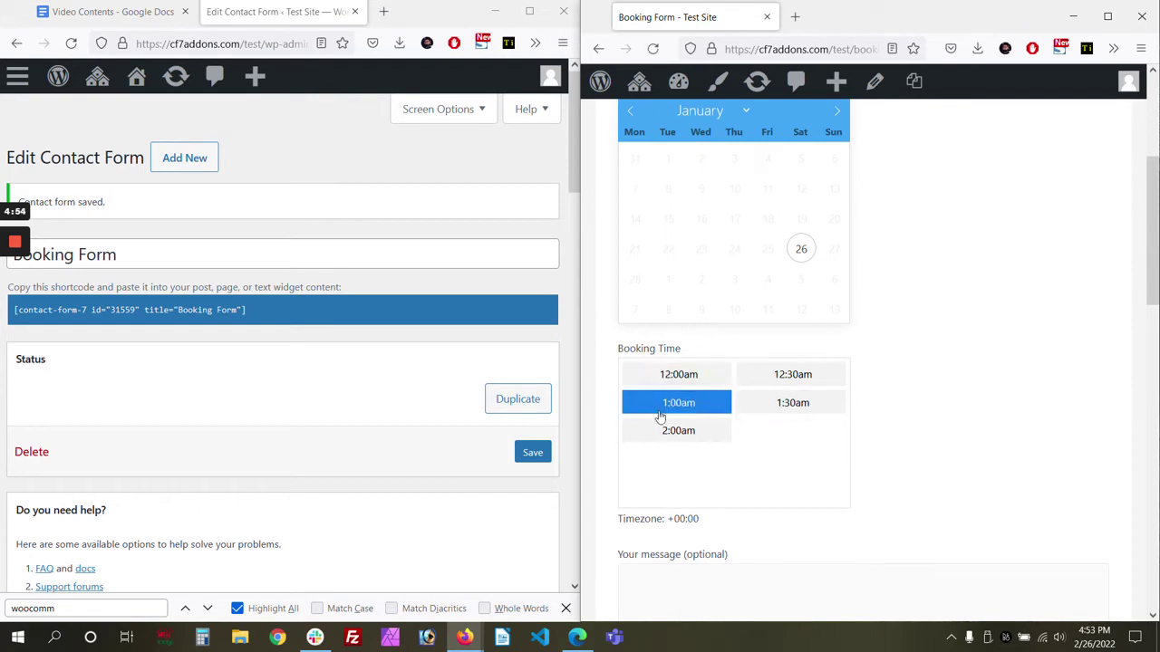
Clear the minimum and maximum time limits in Time Settings
scroll(286, 439, down, 4)
scroll(287, 440, down, 9)
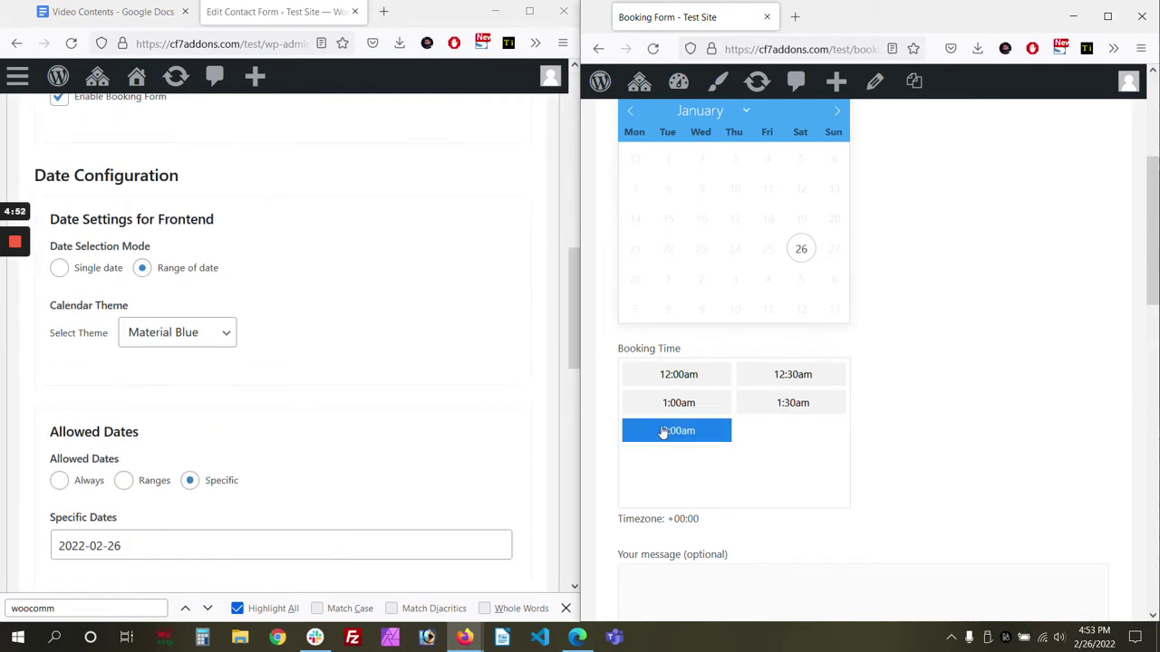
scroll(243, 460, down, 2)
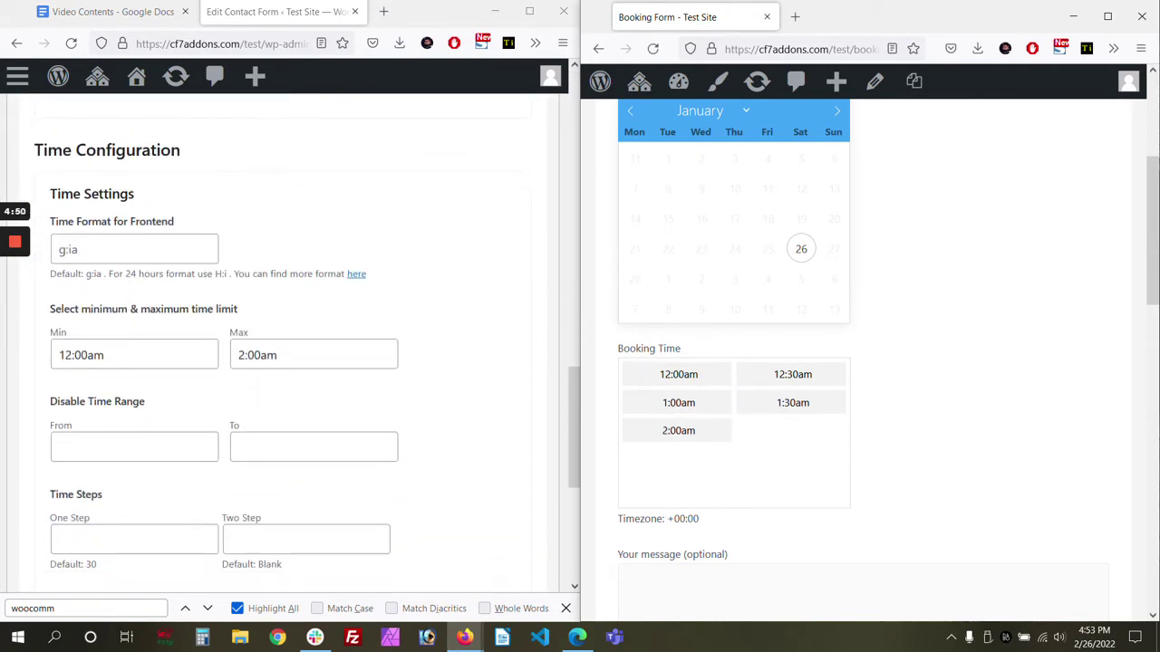
click(134, 369)
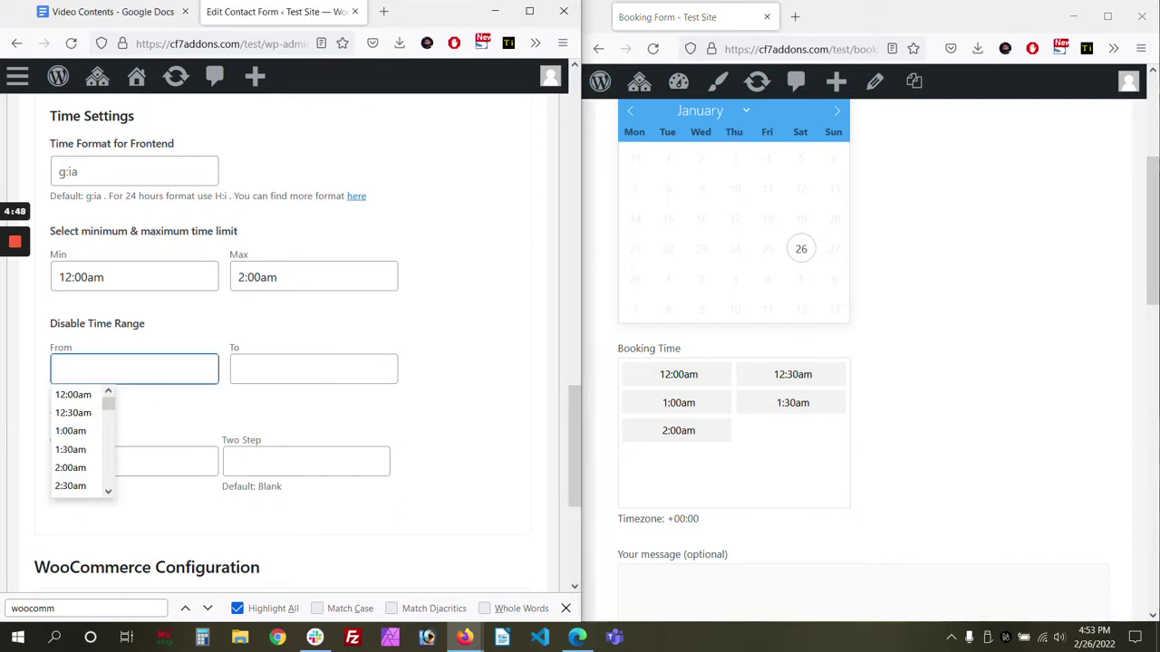
click(135, 277)
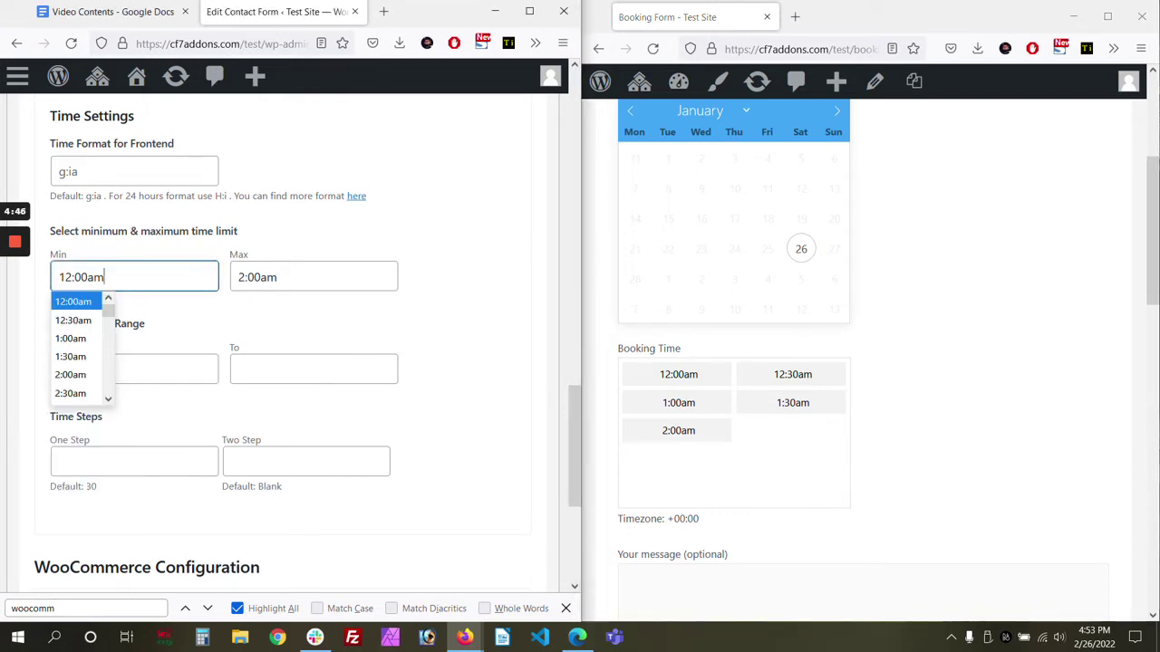
key(ctrl+a)
key(BackSpace)
click(381, 277)
key(ctrl+a)
key(BackSpace)
click(419, 308)
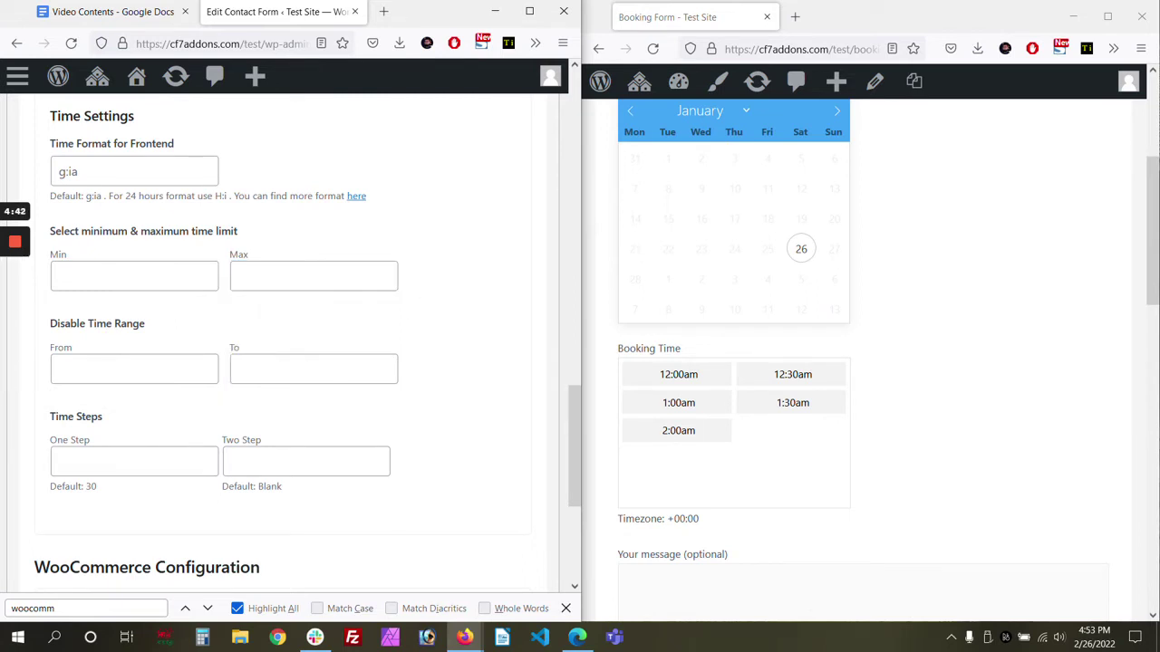
Set Disable Time Range from 7:00am to 8:00am and save the contact form
click(134, 369)
scroll(84, 430, down, 5)
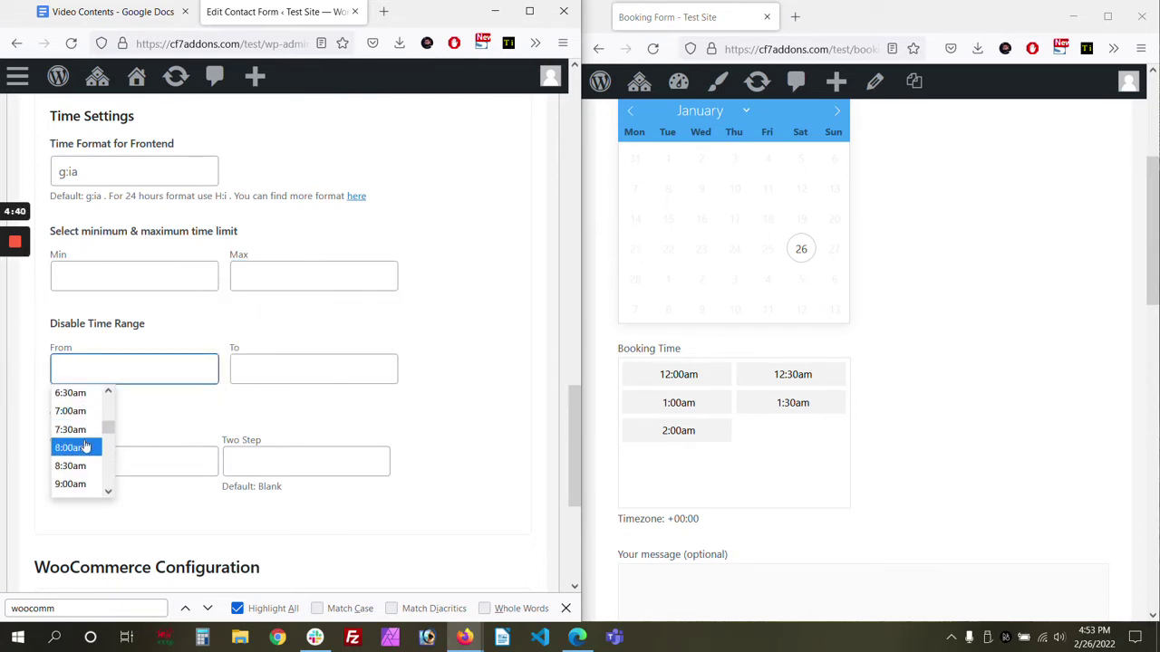
click(90, 417)
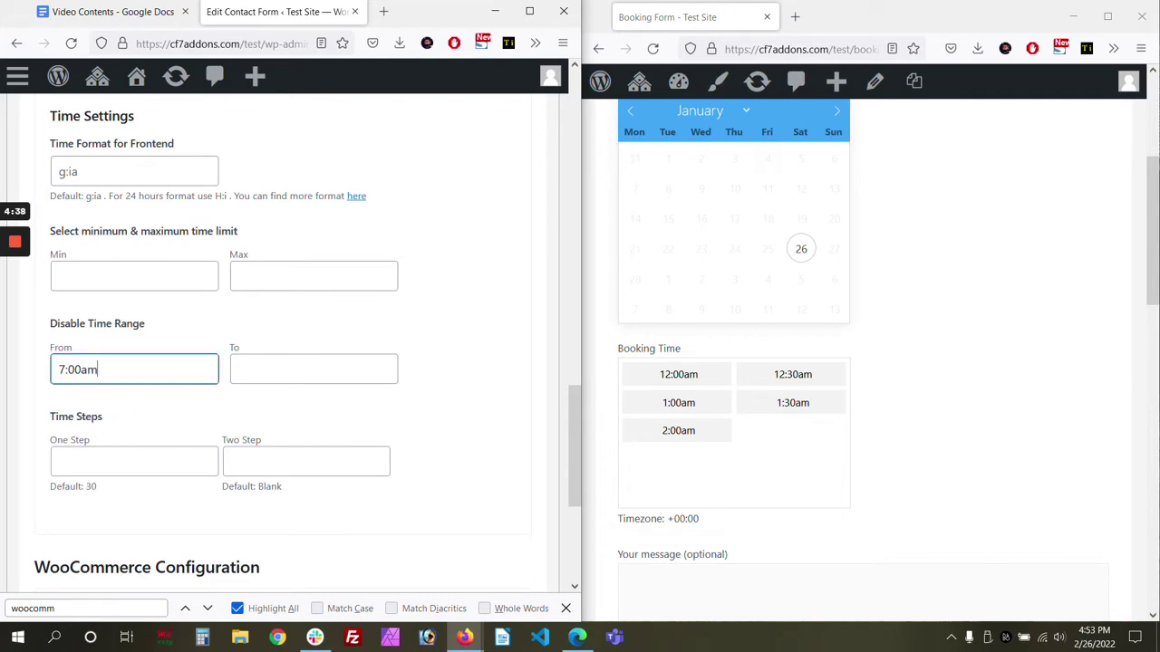
click(263, 371)
scroll(268, 456, down, 3)
scroll(271, 458, down, 2)
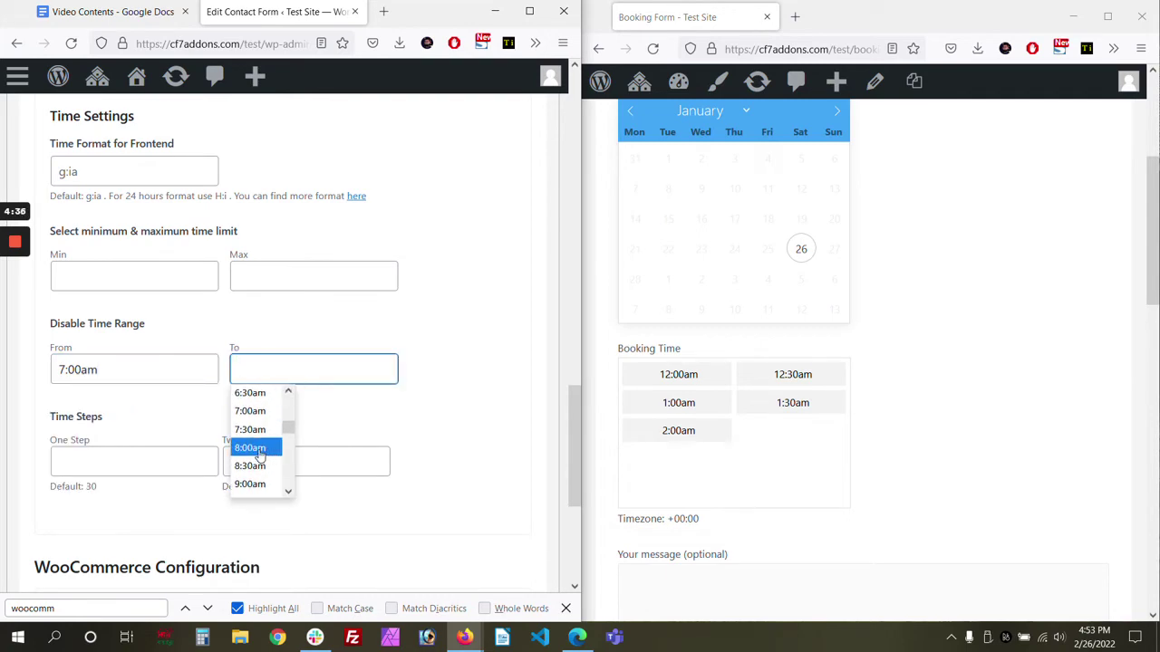
click(260, 453)
scroll(448, 274, up, 15)
click(522, 222)
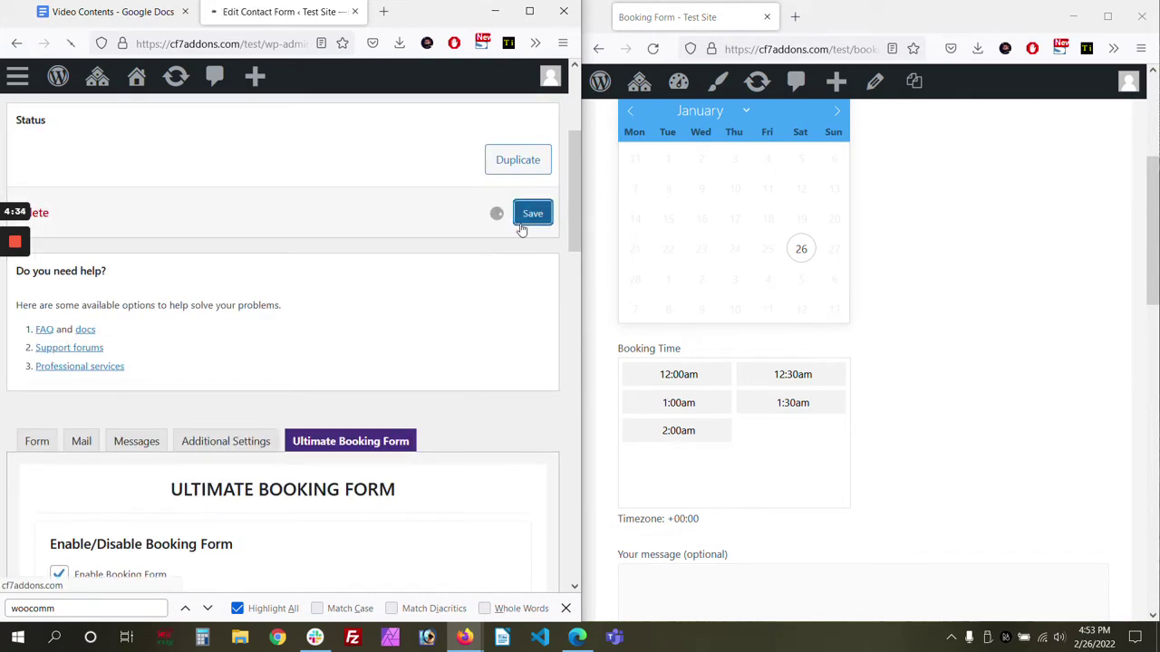
Reload the live page and examine the Booking Time list around the disabled hours
click(652, 49)
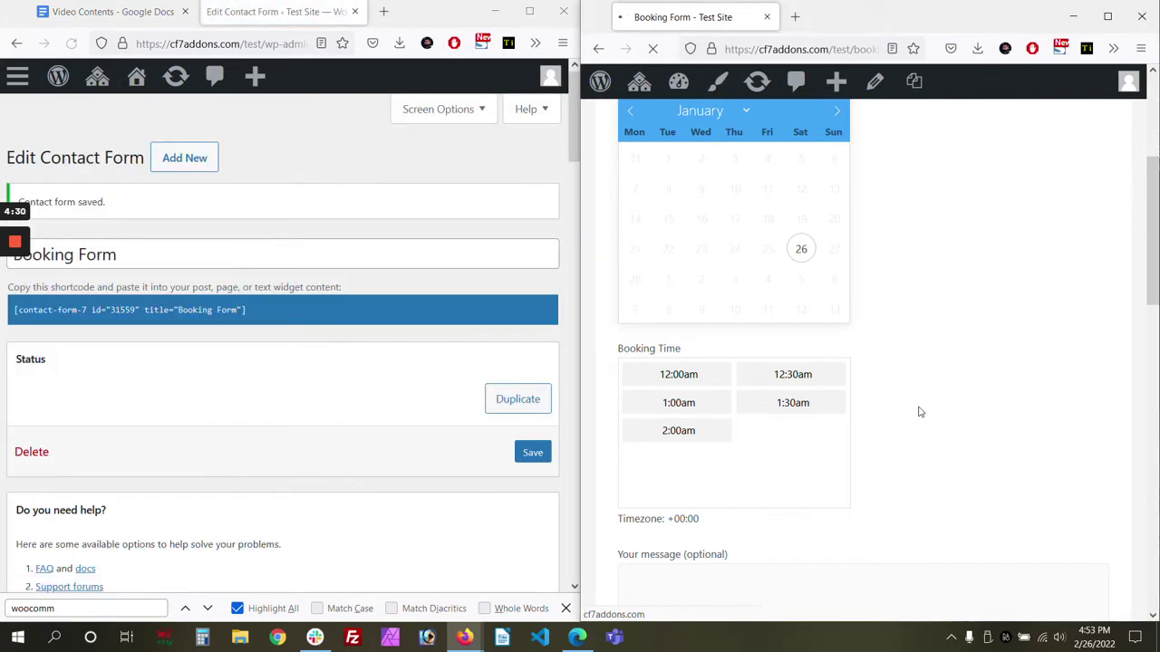
scroll(777, 424, down, 1)
scroll(778, 424, down, 3)
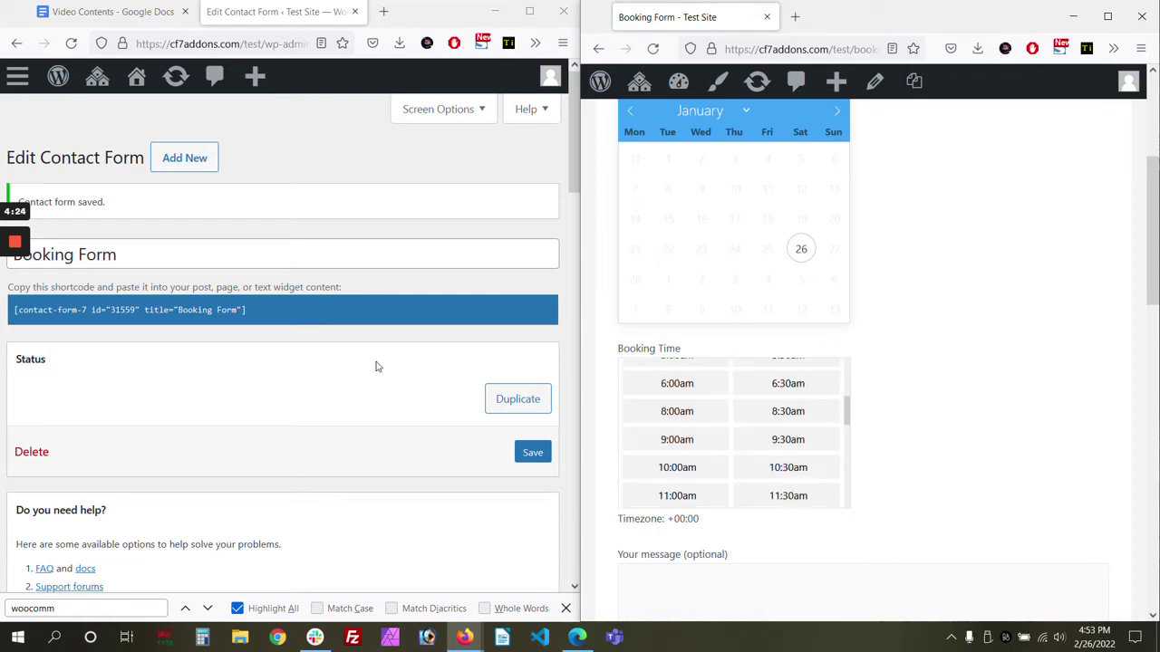
Set the One Step value under Time Steps to 60, save the contact form and reload the live page
scroll(377, 362, down, 3)
scroll(377, 353, down, 10)
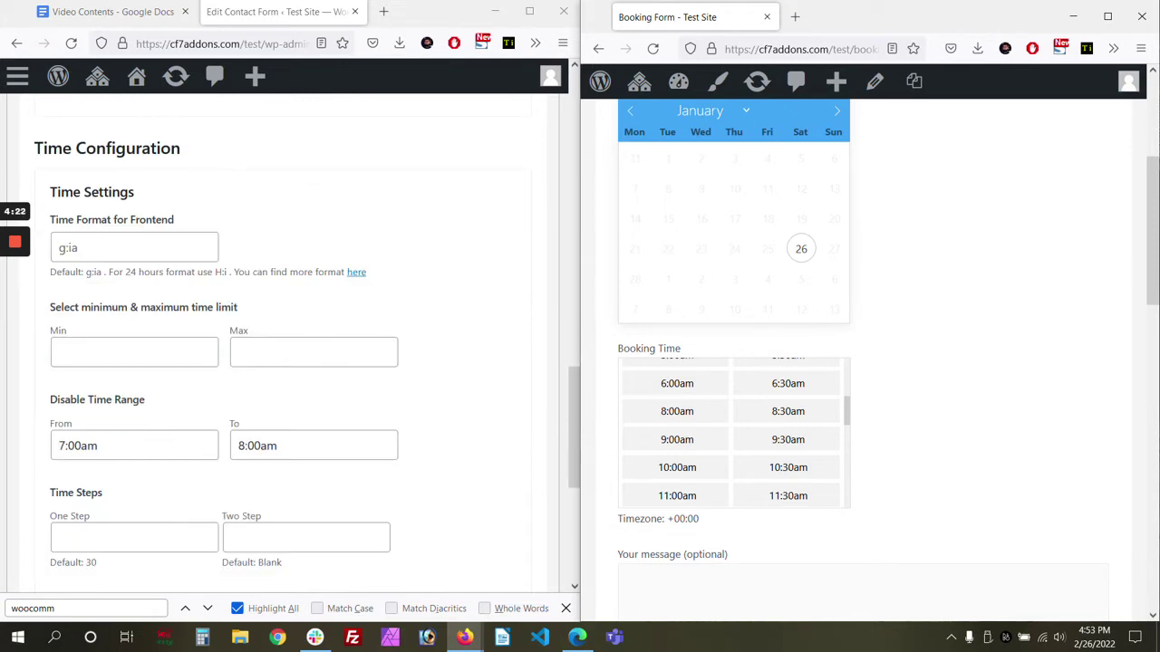
click(179, 386)
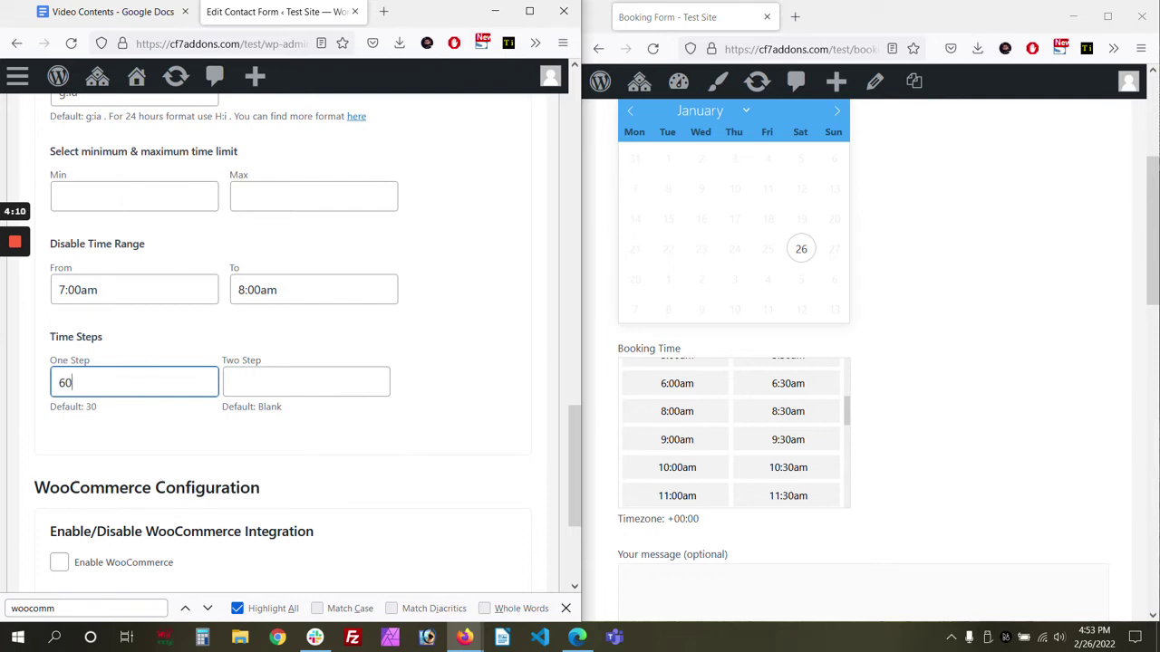
scroll(230, 433, up, 15)
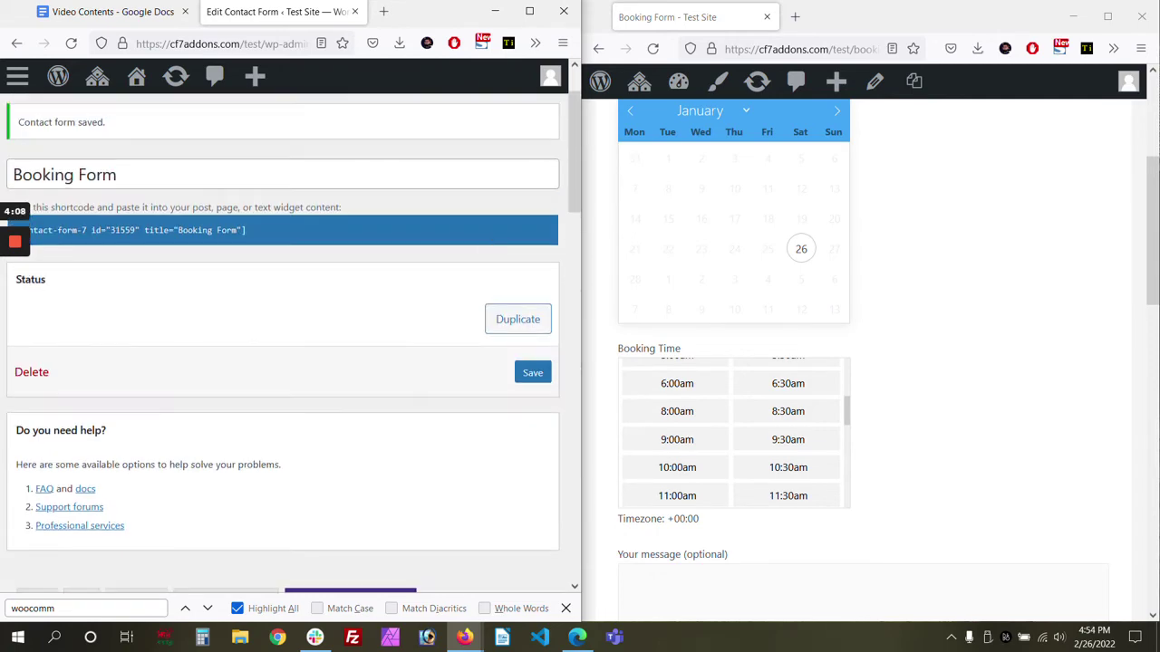
click(525, 366)
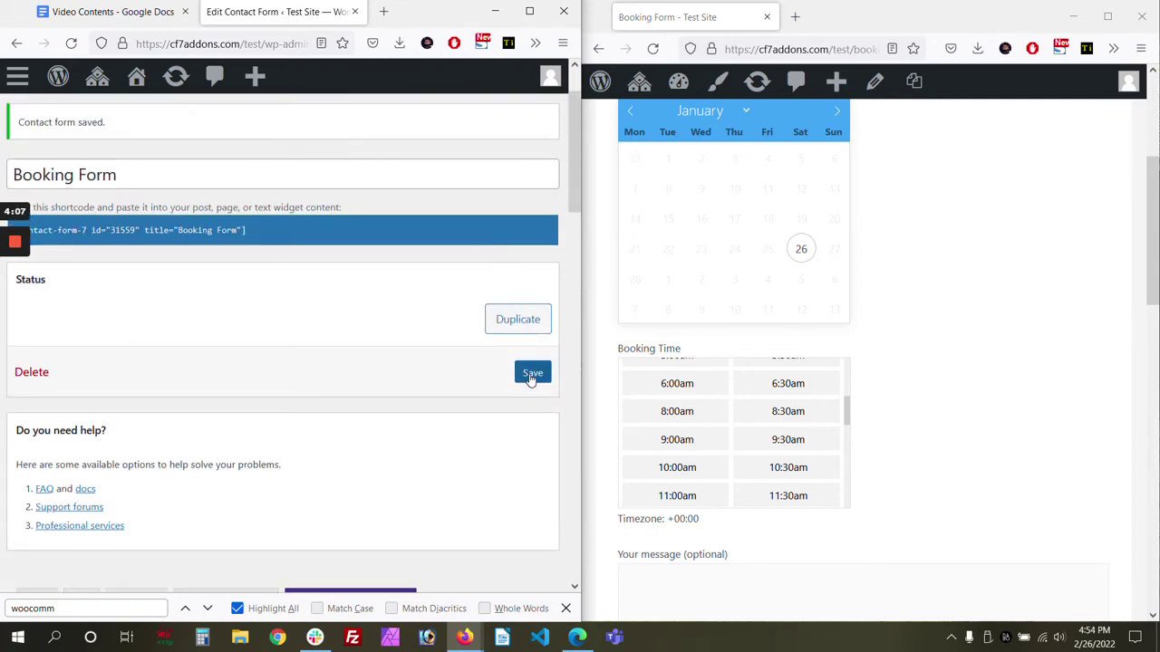
click(653, 49)
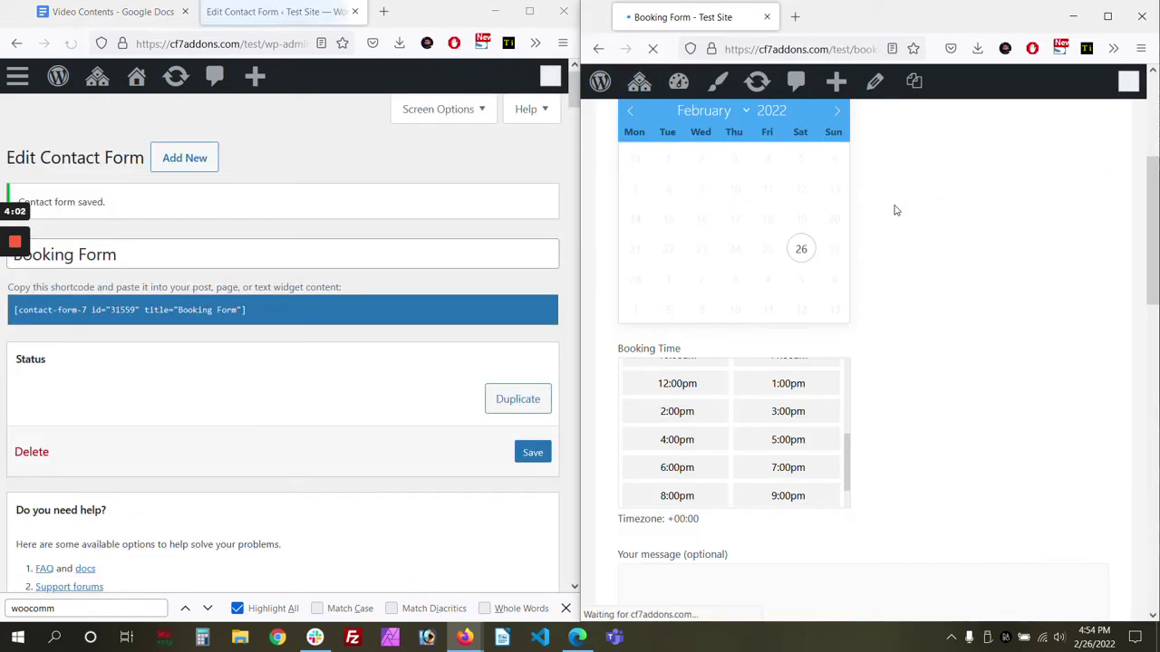
Compare the Time Steps setting with the live page's Booking Time list and look over the rest of the form
scroll(389, 444, down, 15)
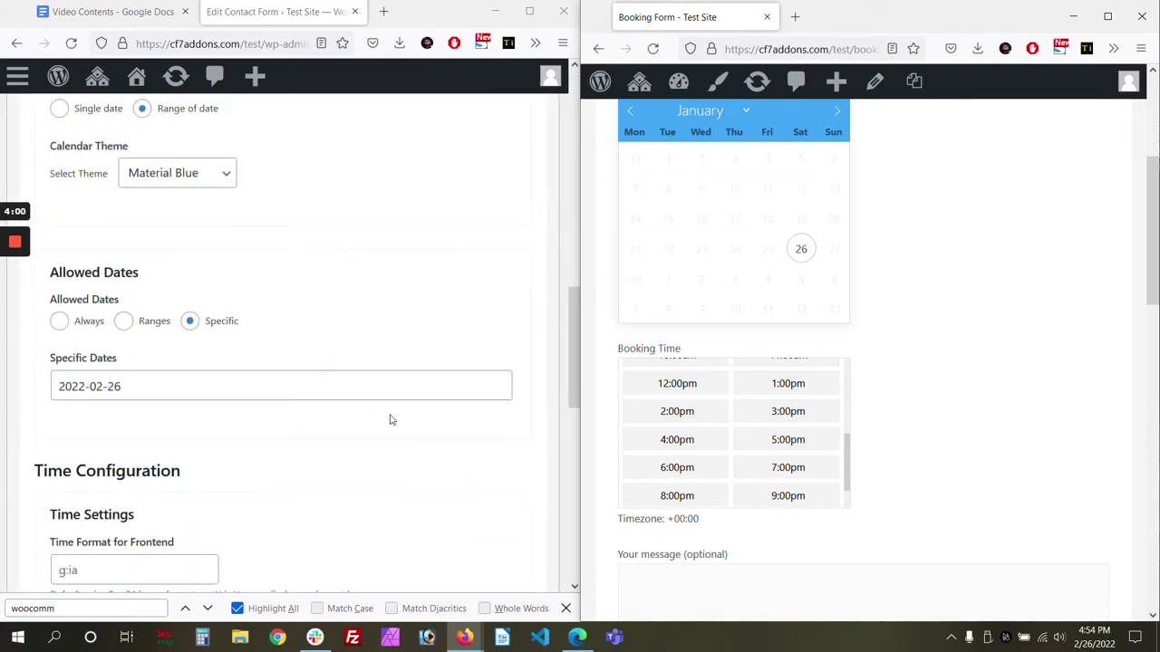
scroll(392, 424, down, 2)
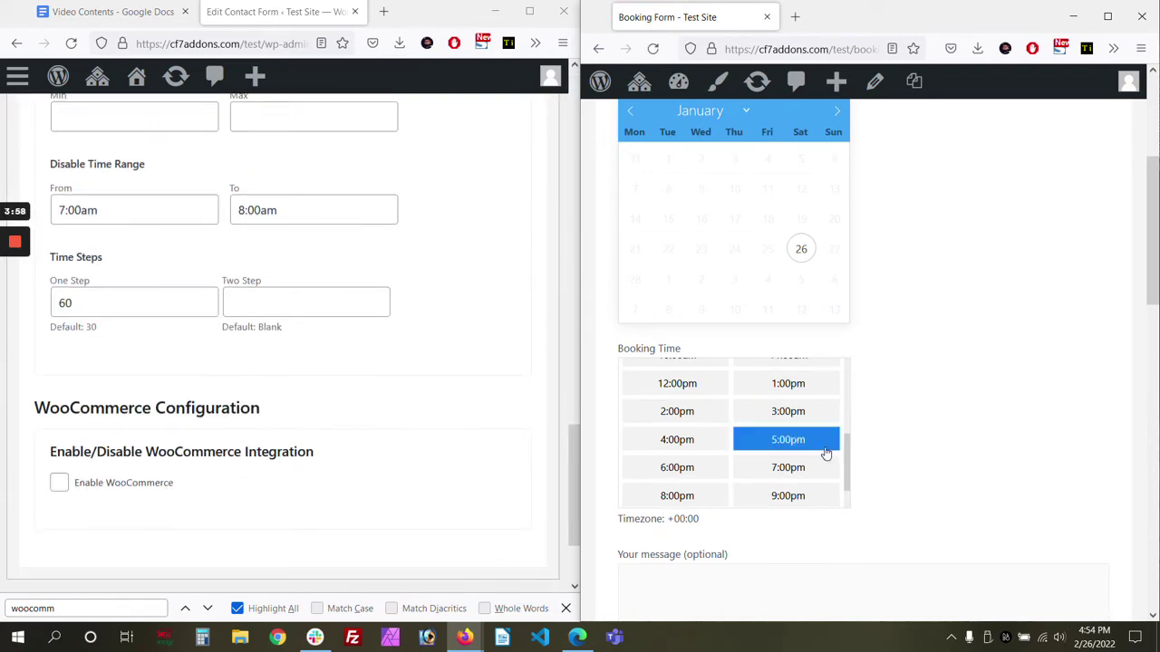
scroll(1018, 407, up, 4)
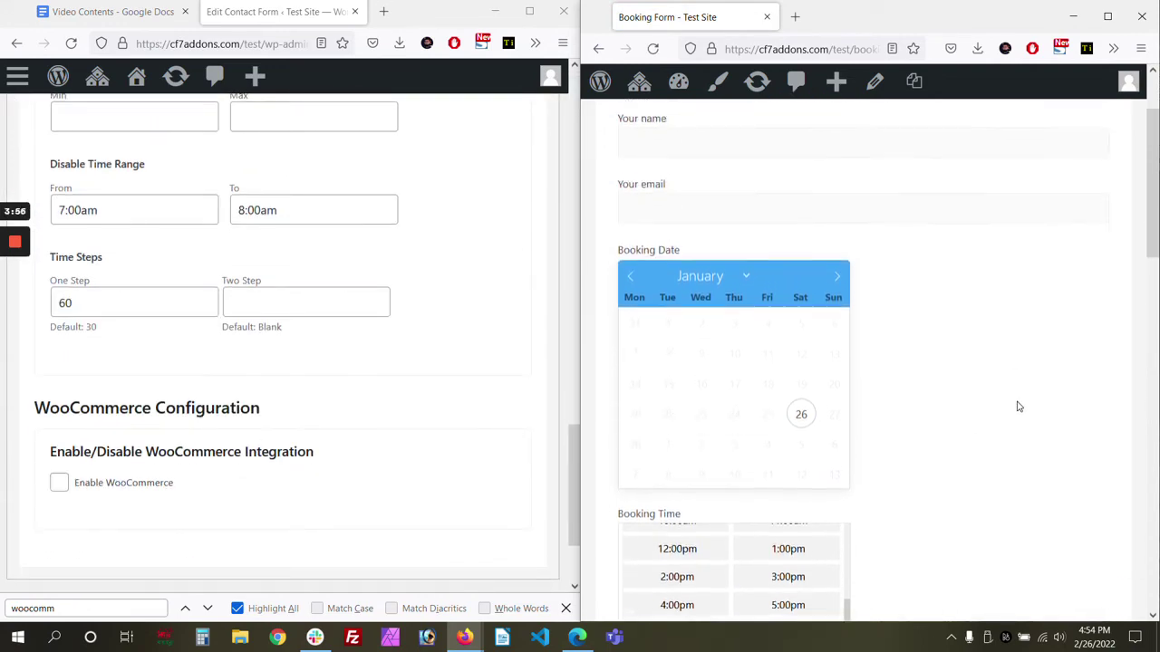
scroll(952, 407, down, 6)
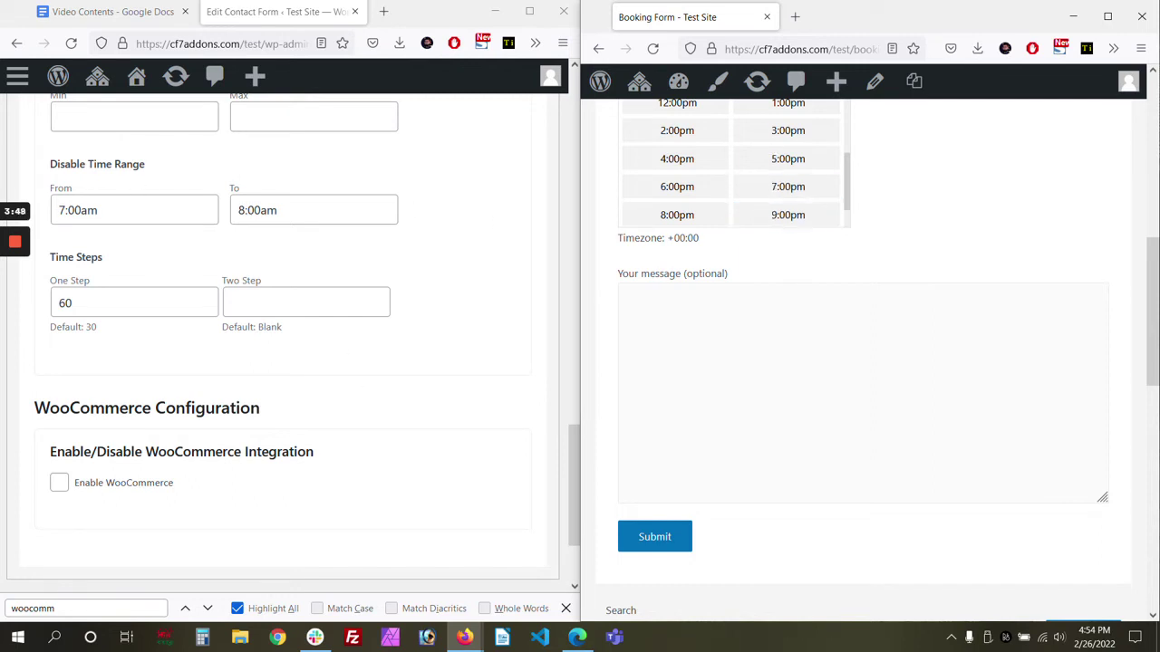
scroll(893, 308, up, 6)
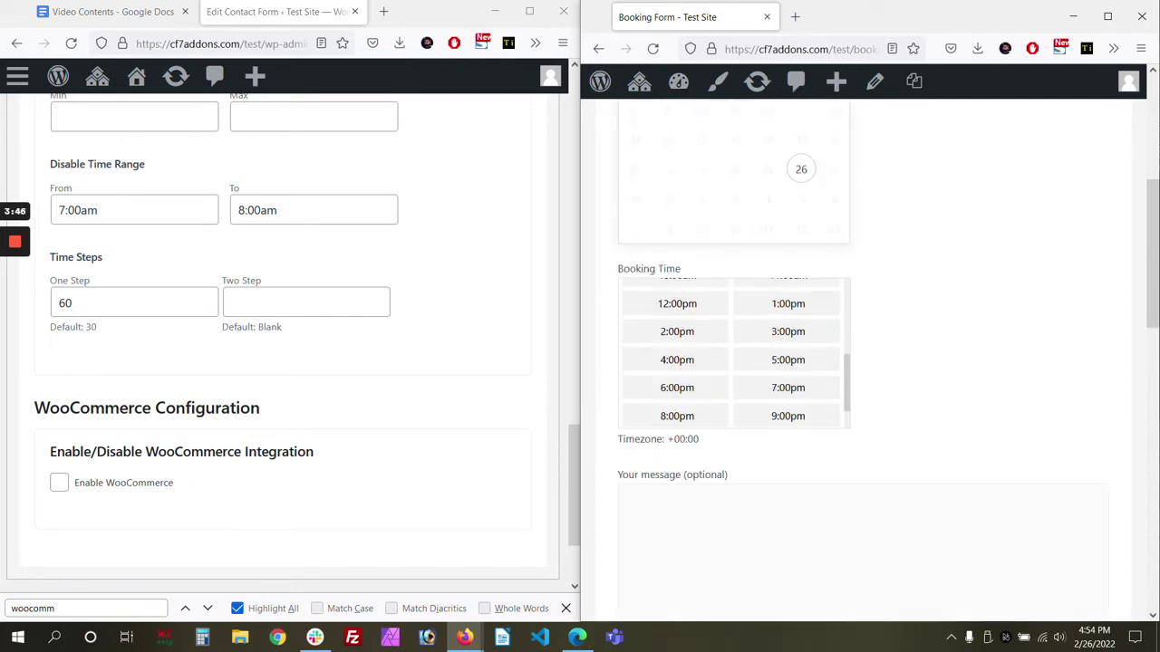
scroll(894, 308, down, 6)
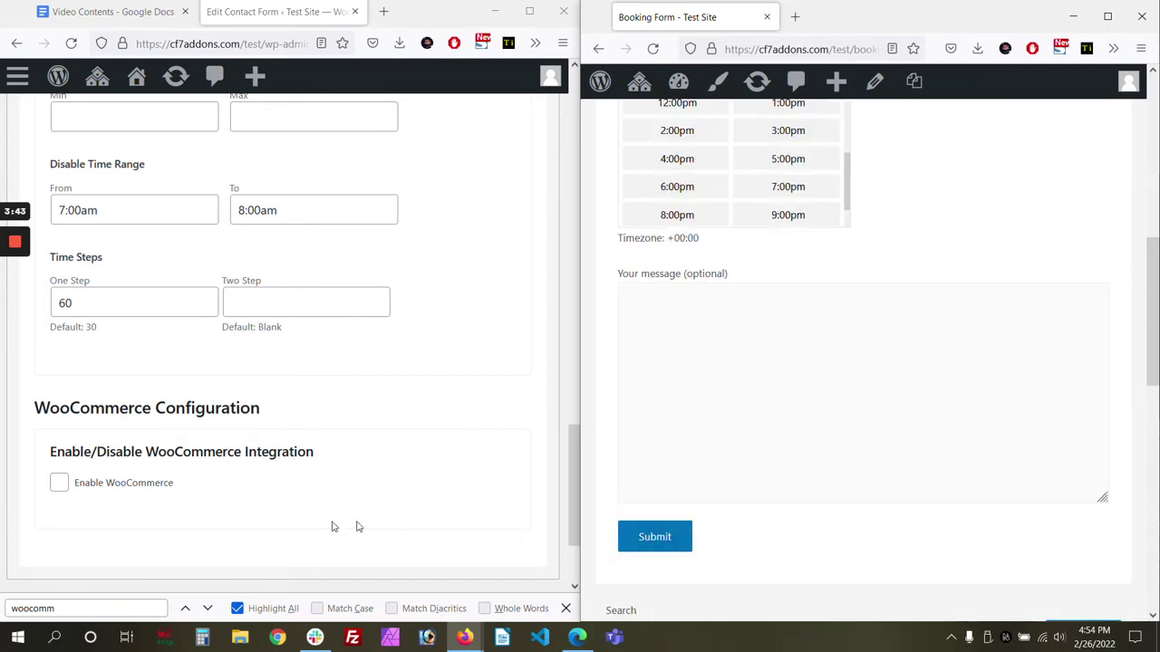
Enable WooCommerce integration for the booking form and choose Existing Product as the product source
scroll(266, 512, down, 2)
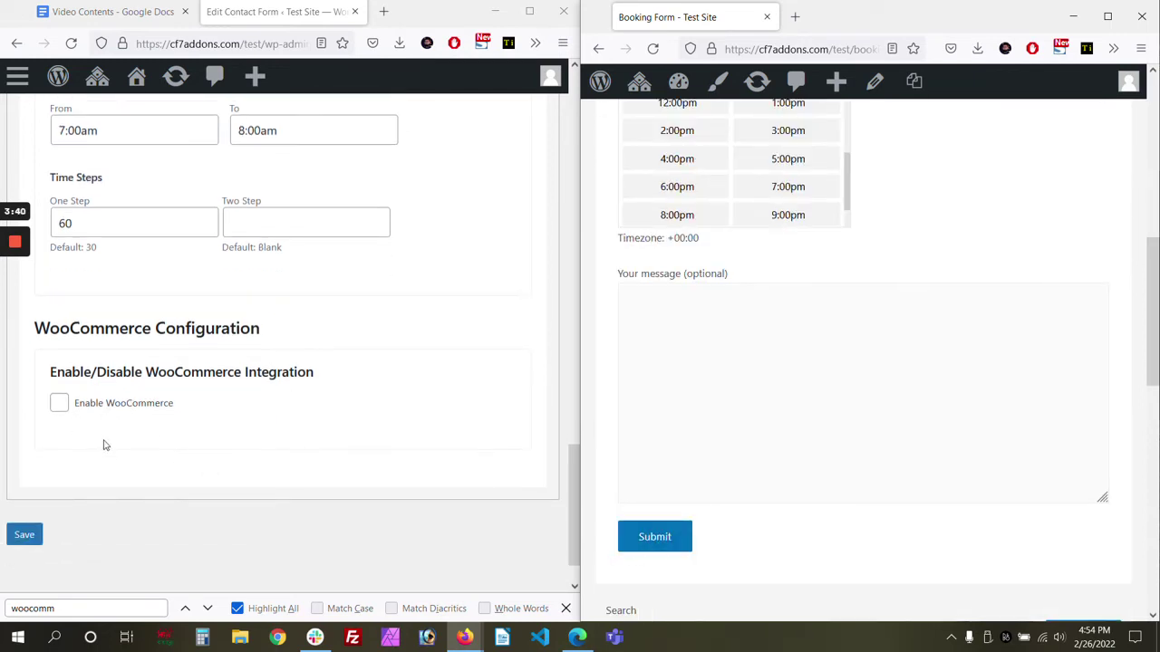
click(59, 404)
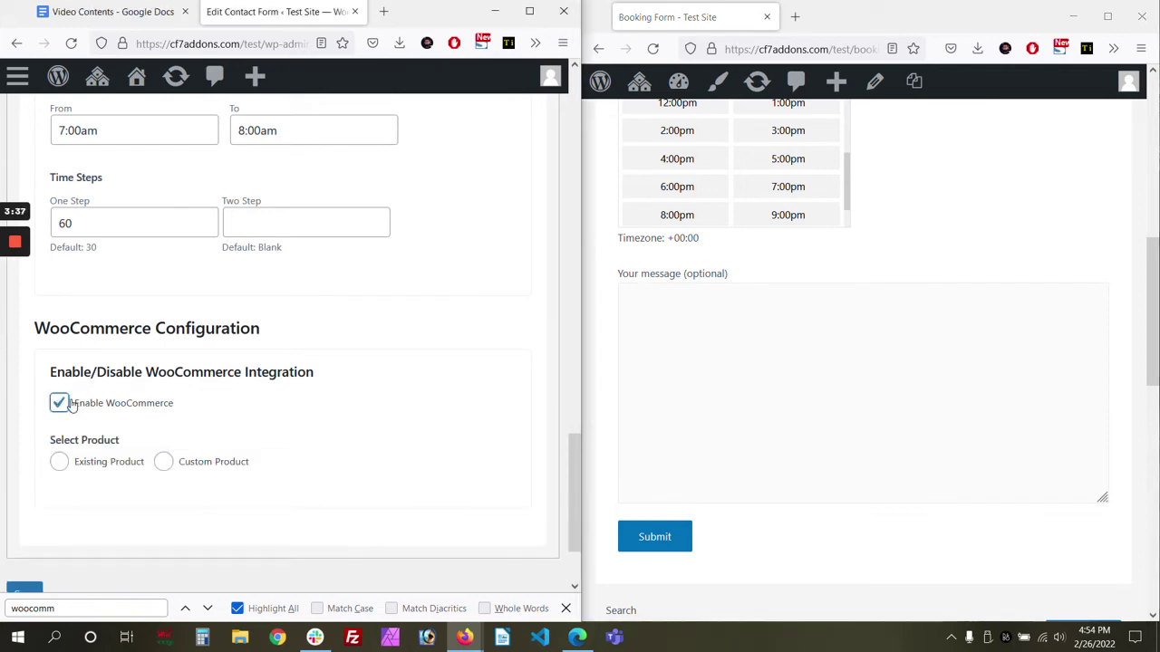
click(59, 463)
scroll(244, 398, down, 5)
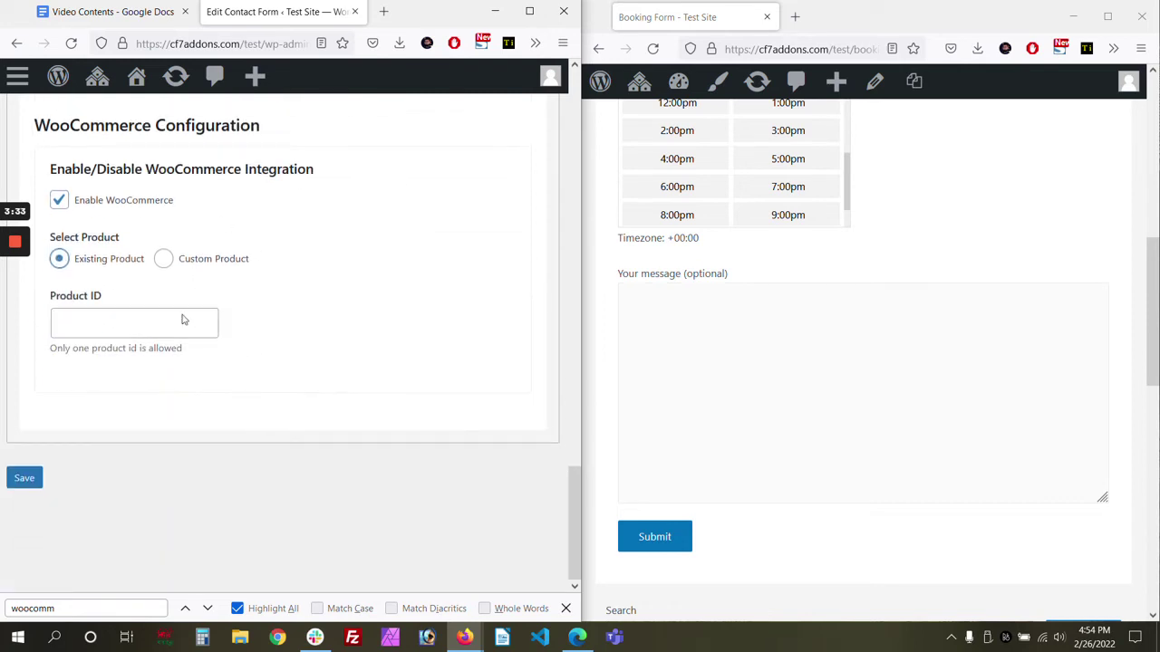
Open the WooCommerce product list in a new tab and check the Booking consultation product's ID, page and price
click(529, 11)
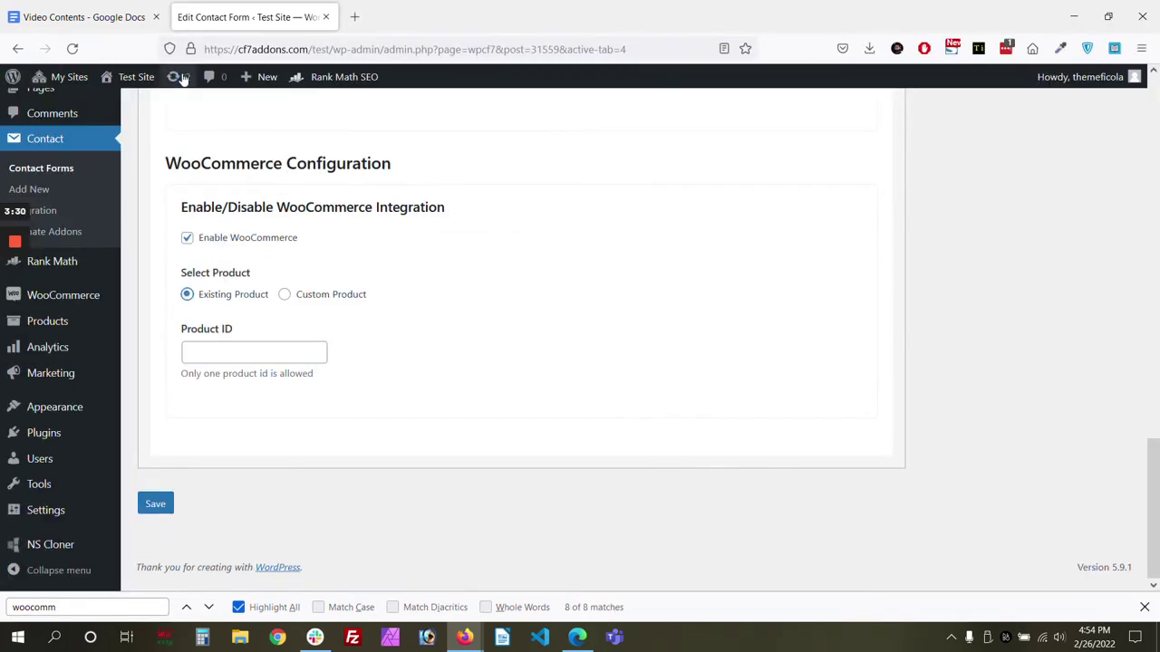
middle_click(67, 323)
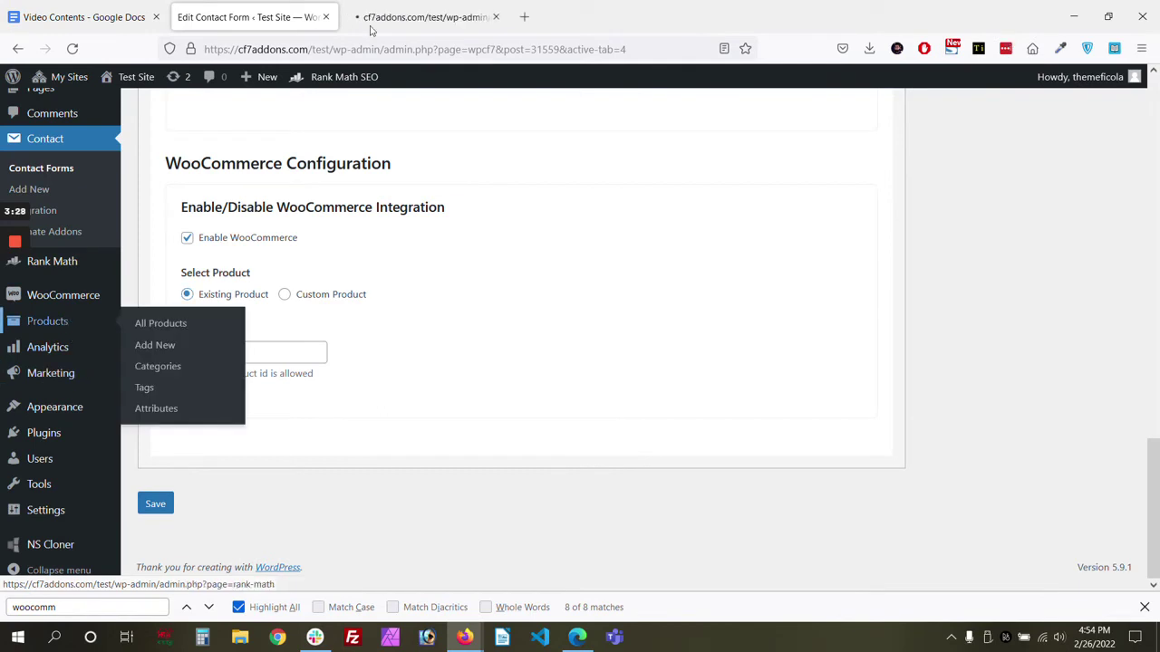
click(427, 5)
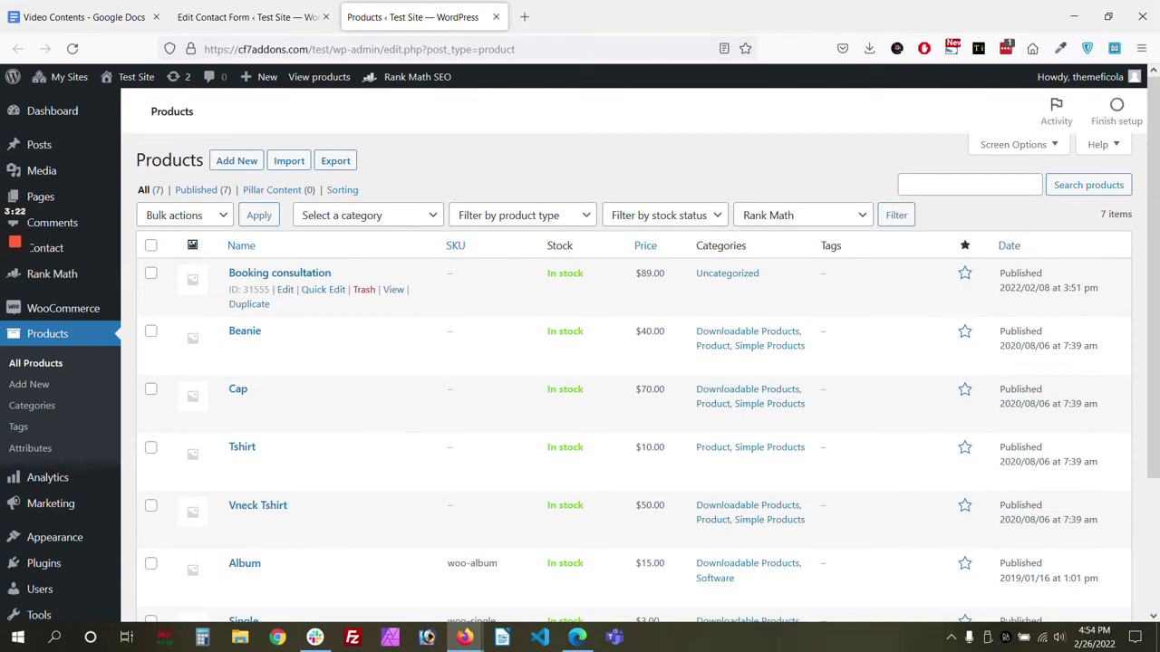
middle_click(393, 291)
click(598, 18)
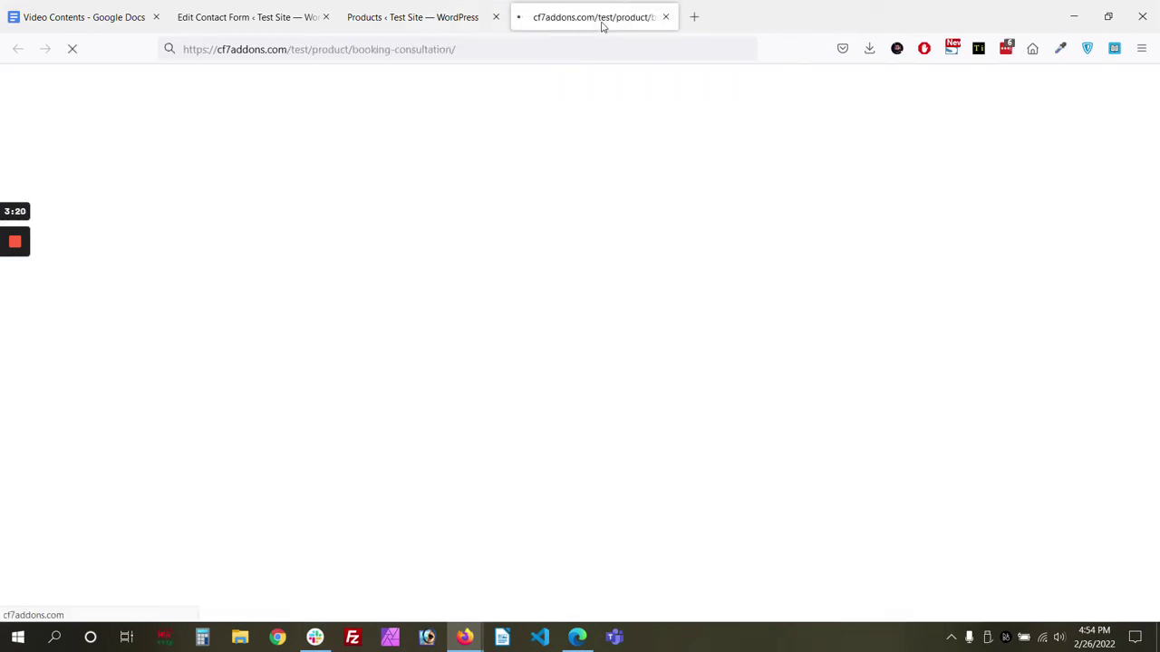
click(430, 11)
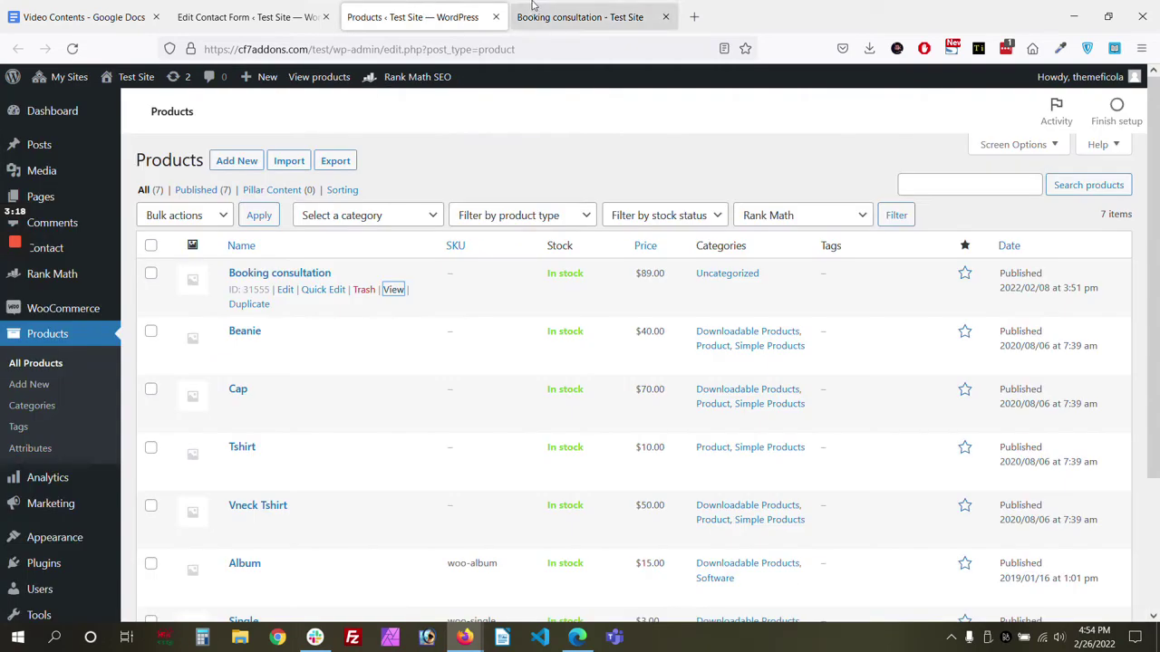
drag(636, 272, 653, 284)
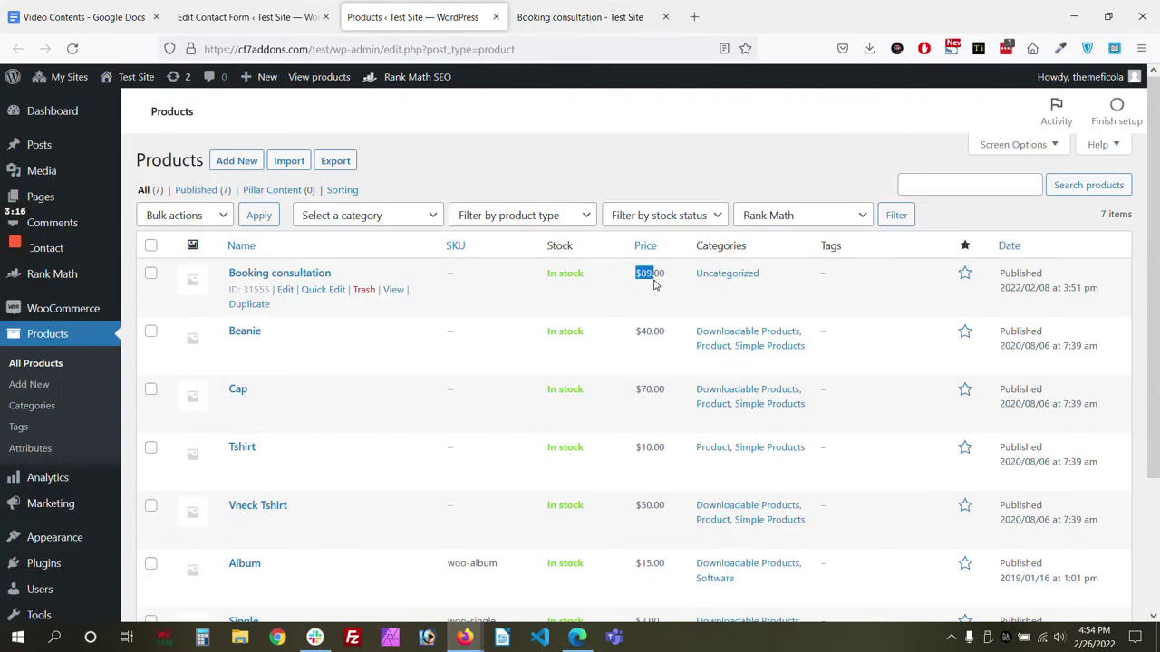
click(454, 313)
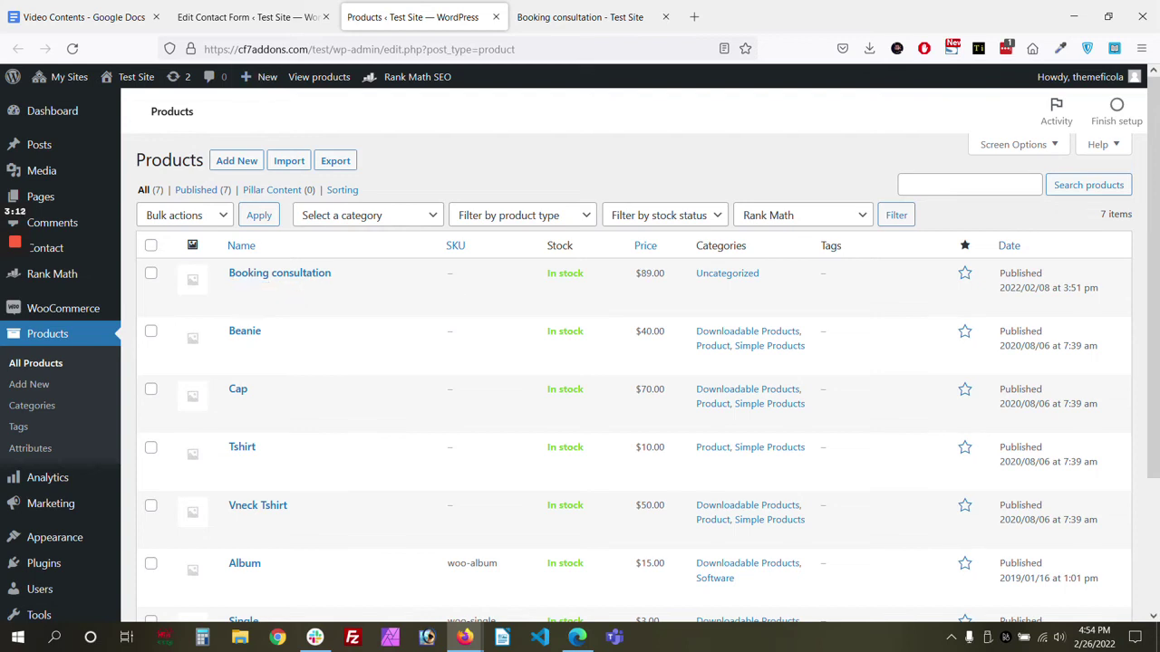
Set the booking form's Product ID to 31555 and save the contact form
click(242, 5)
click(254, 353)
text(31555)
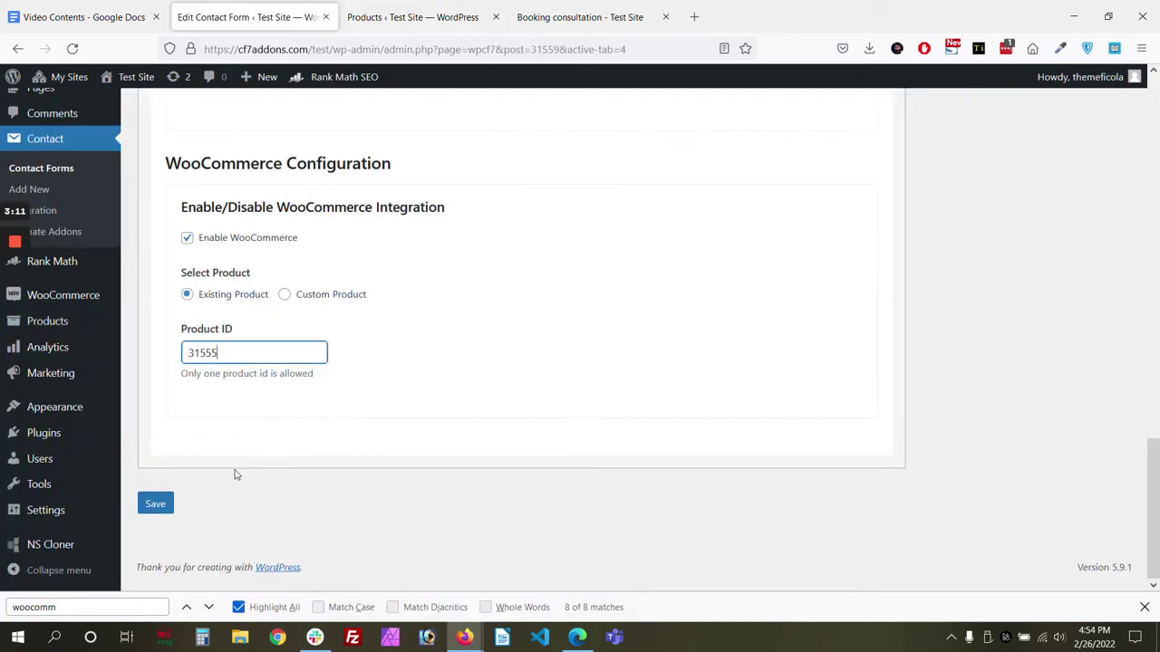
click(163, 505)
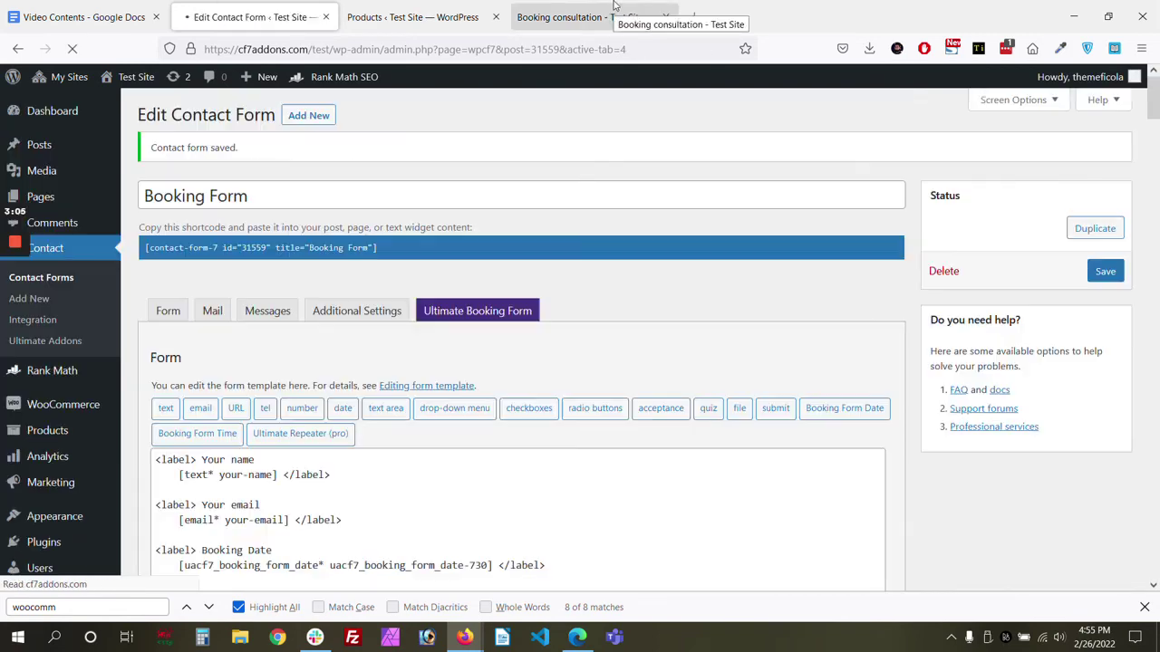
Recheck the Booking consultation product, then bring up the live booking form full-screen and reload it
click(614, 7)
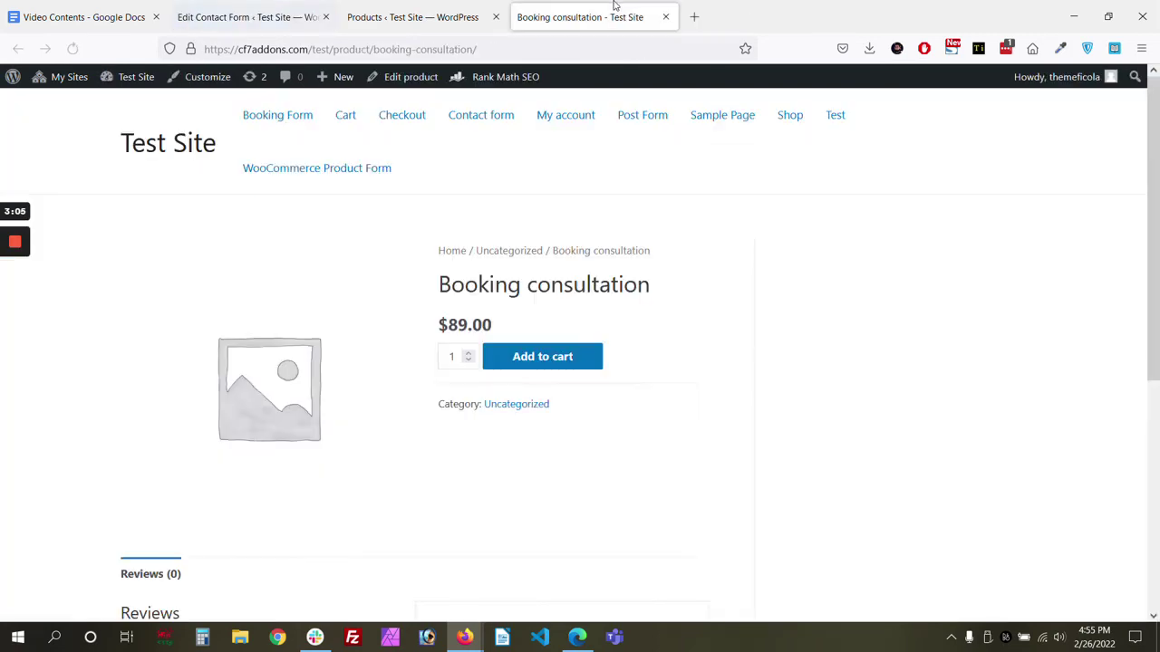
click(394, 16)
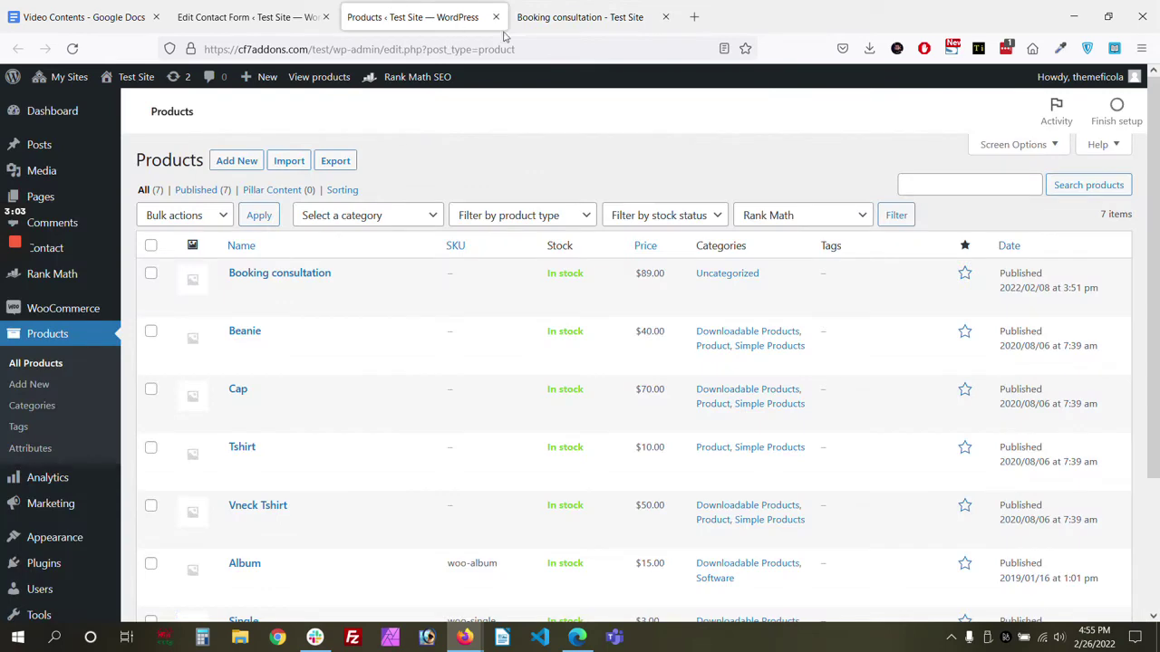
mouse_move(464, 637)
click(530, 580)
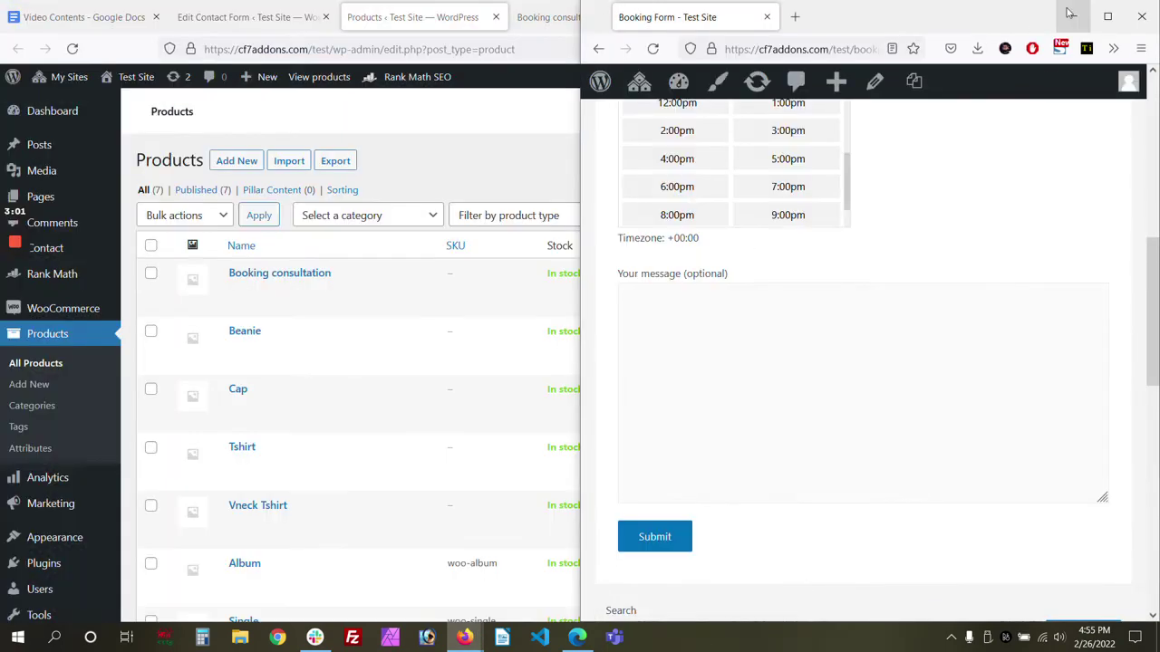
click(1107, 16)
click(75, 48)
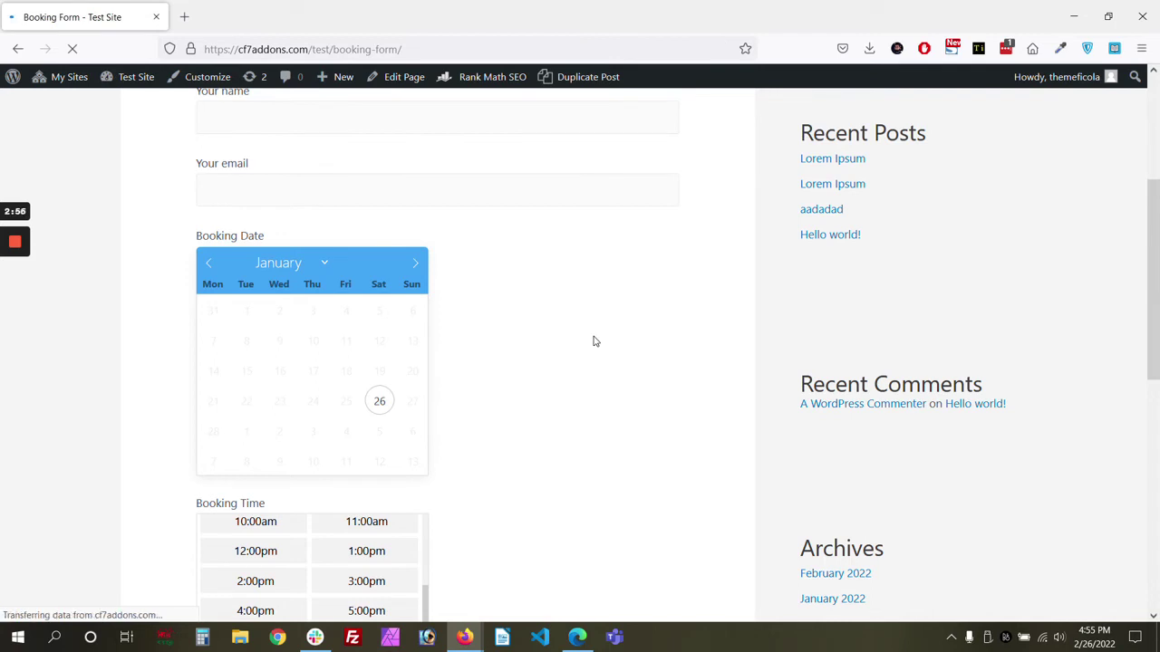
Fill in the name and email on the live form, choose the 26th at 1:00pm, and submit the booking
click(328, 118)
click(326, 145)
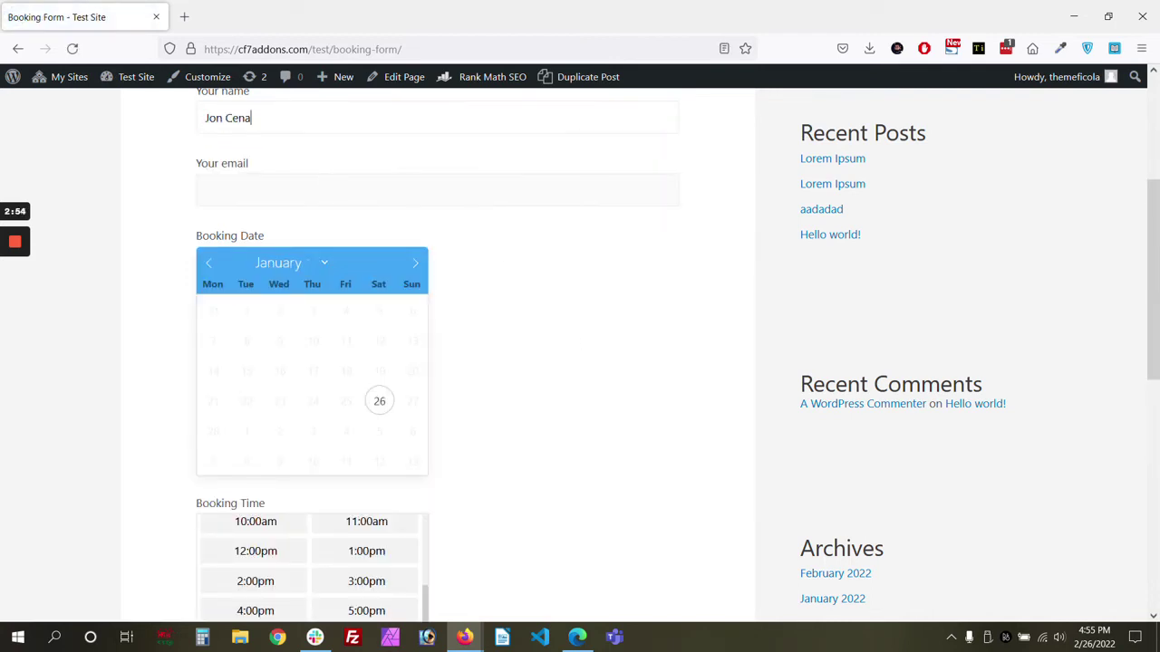
click(317, 190)
click(314, 214)
click(380, 402)
scroll(487, 411, down, 2)
click(367, 393)
scroll(521, 408, down, 3)
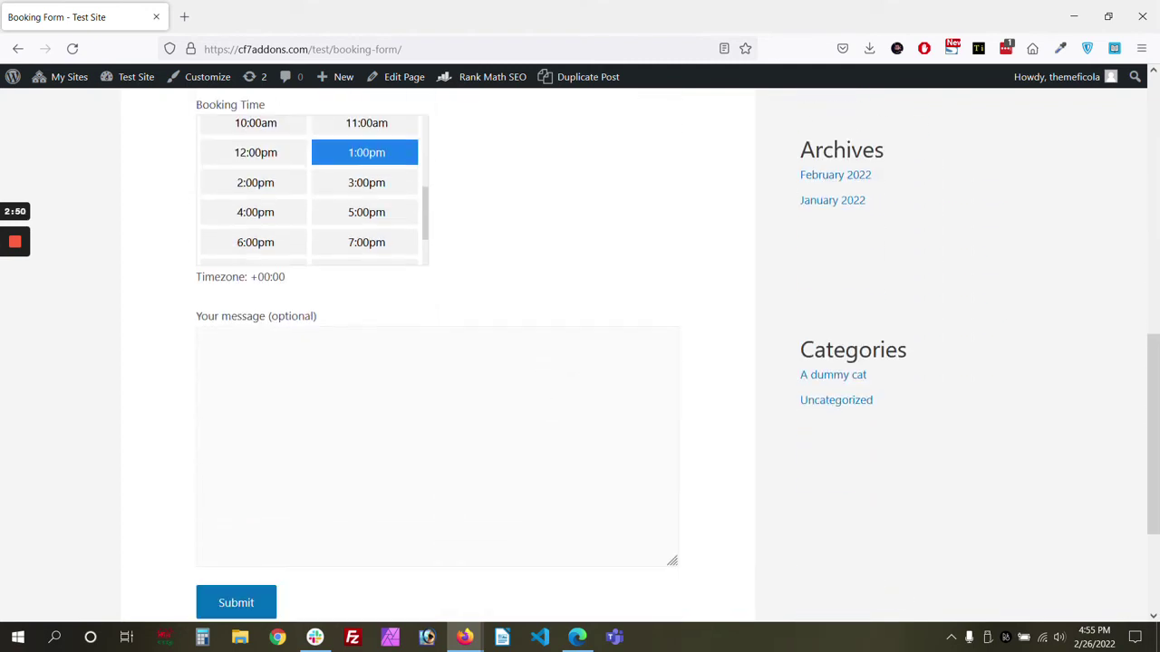
click(258, 612)
scroll(644, 324, down, 2)
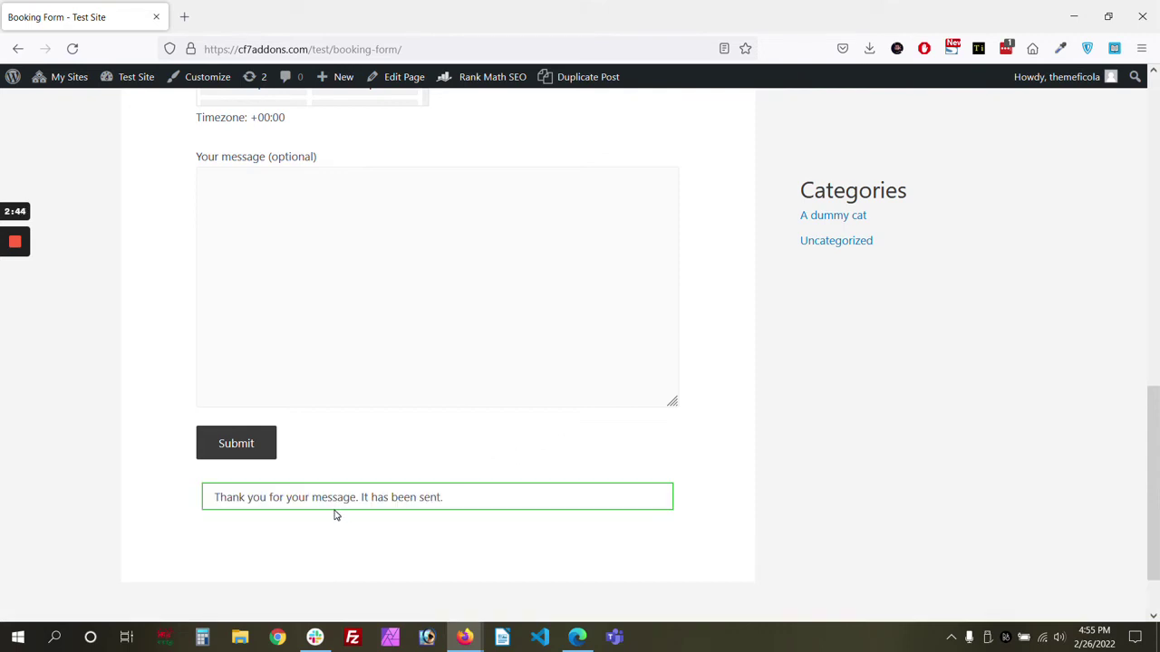
scroll(291, 512, down, 1)
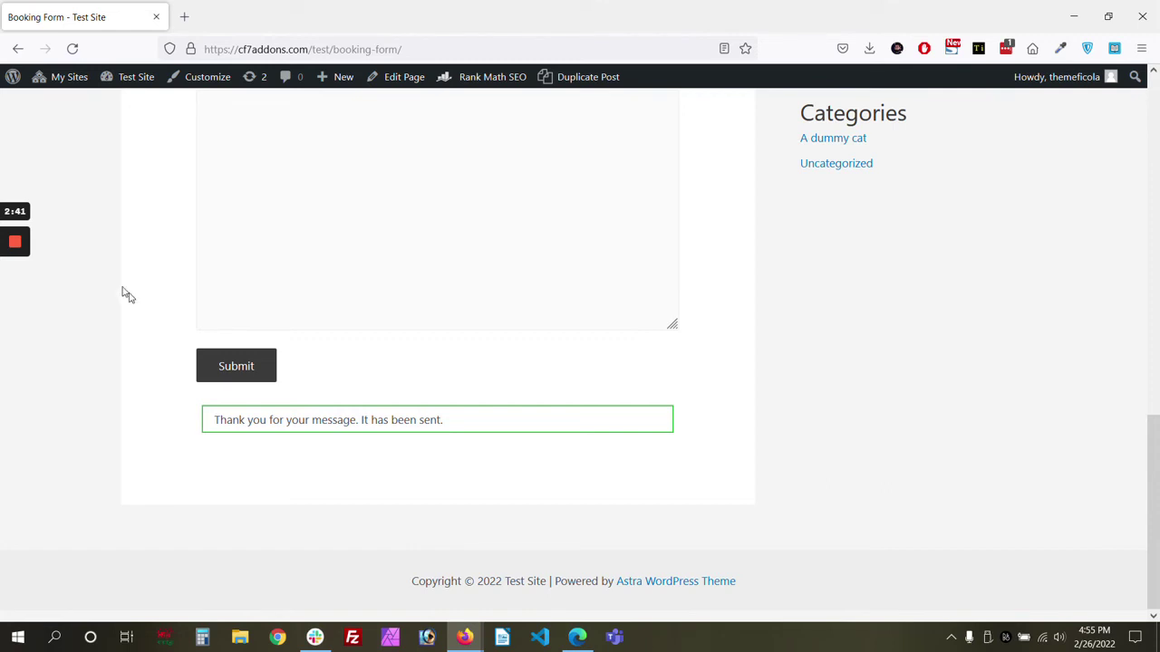
mouse_move(16, 258)
click(15, 299)
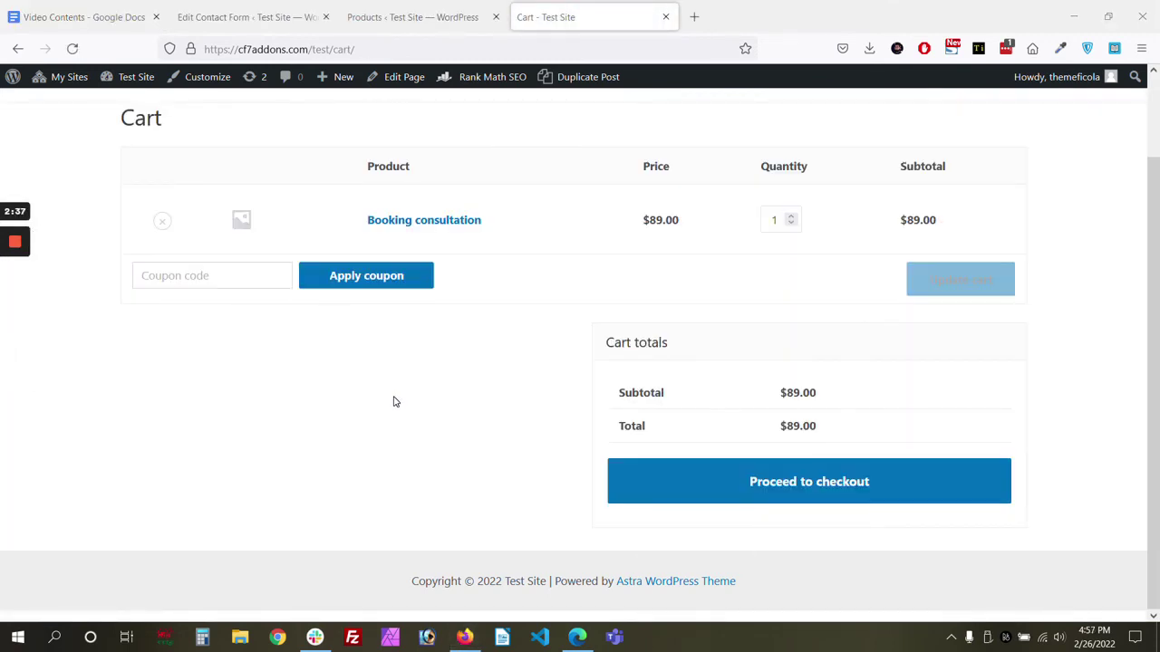
Check the Booking consultation item in the cart, proceed to checkout and review the order and billing details
scroll(523, 330, up, 1)
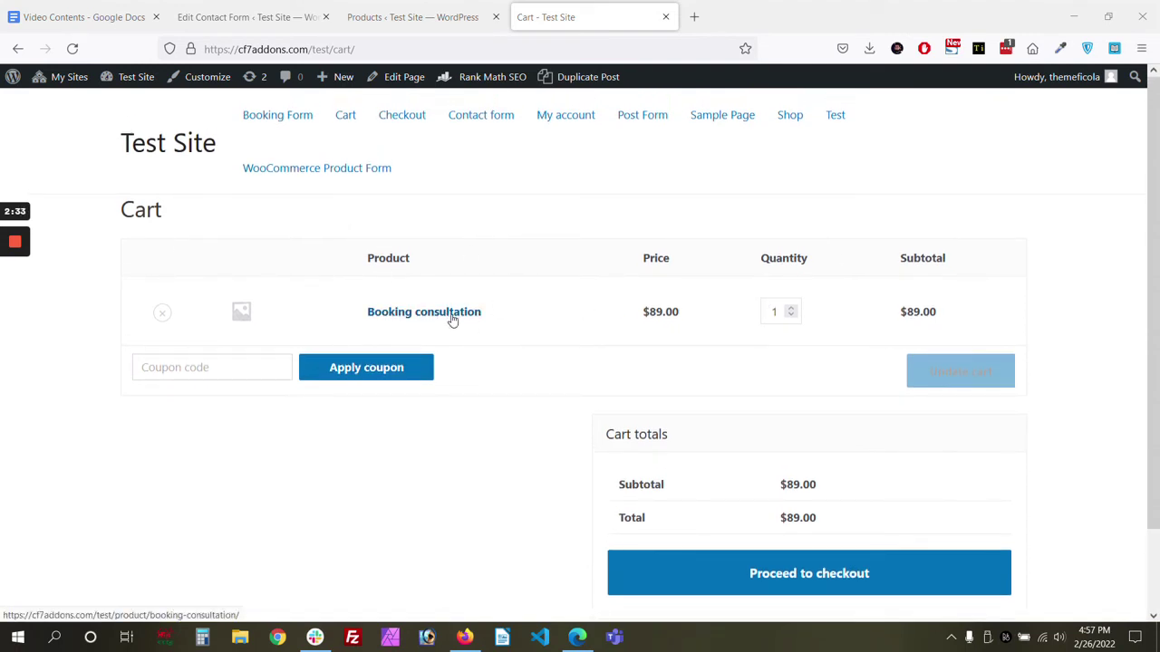
click(792, 572)
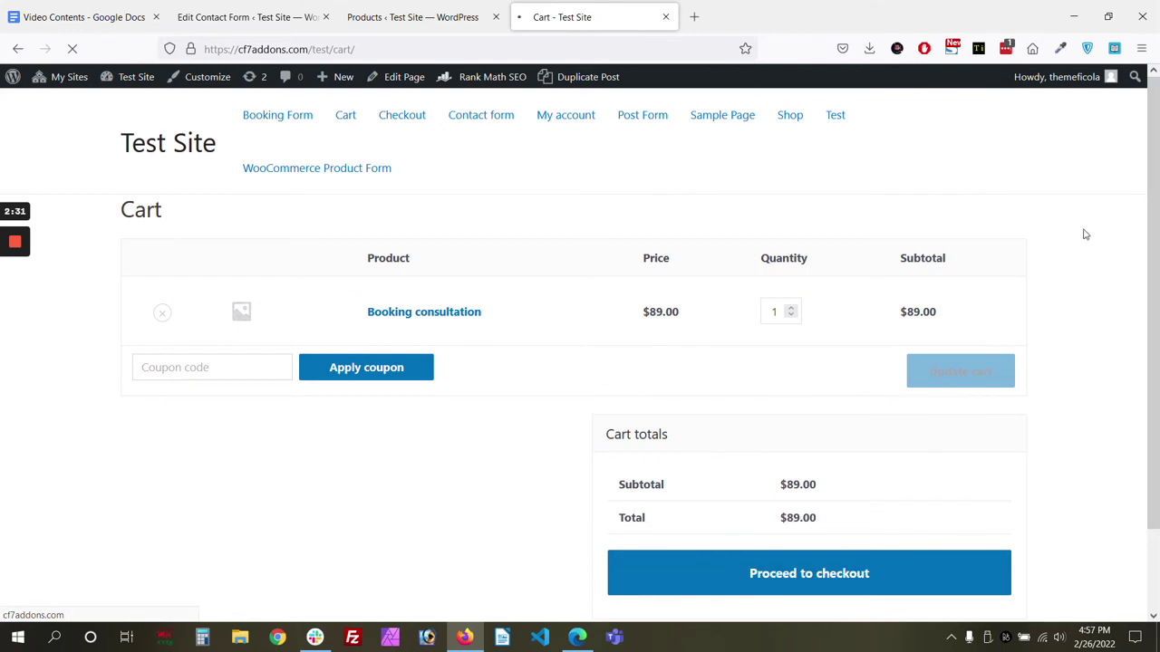
scroll(1082, 233, down, 3)
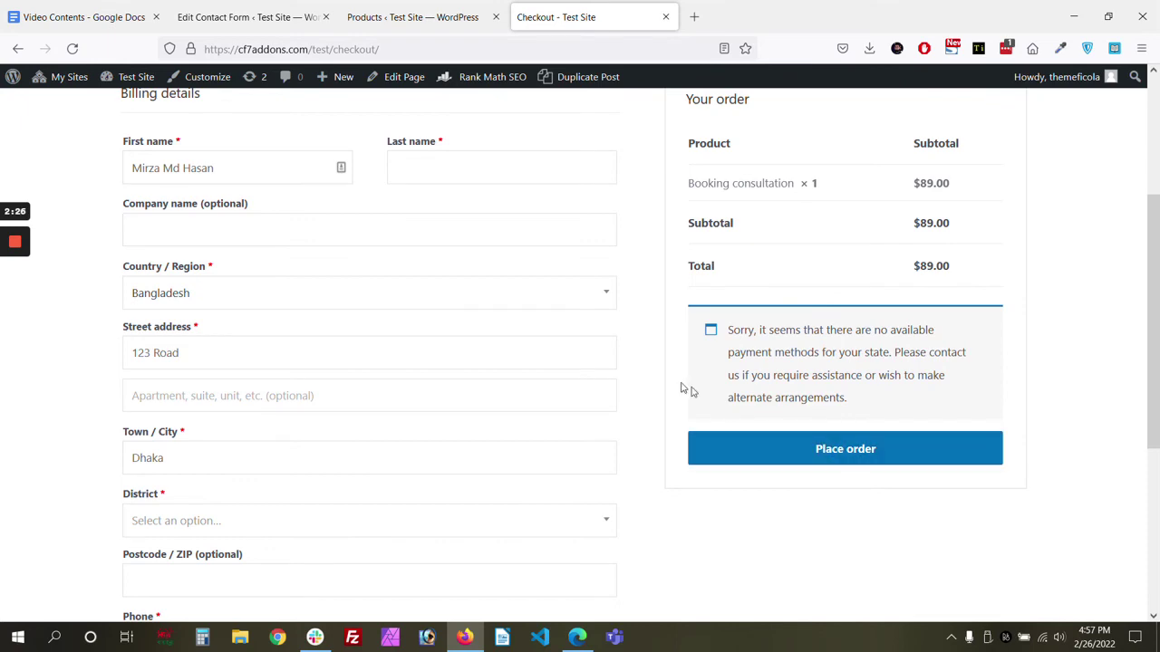
Switch the form's WooCommerce product to Custom Product, with the product name Friday Booking and a price of 20
click(292, 4)
scroll(625, 331, down, 5)
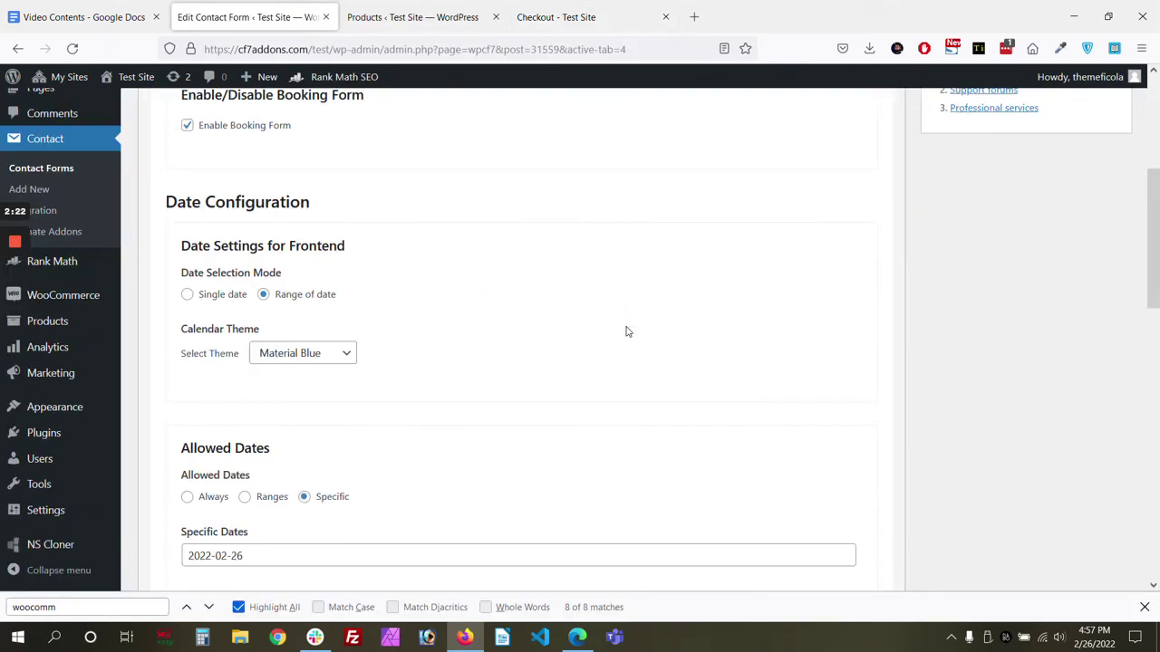
scroll(625, 331, down, 6)
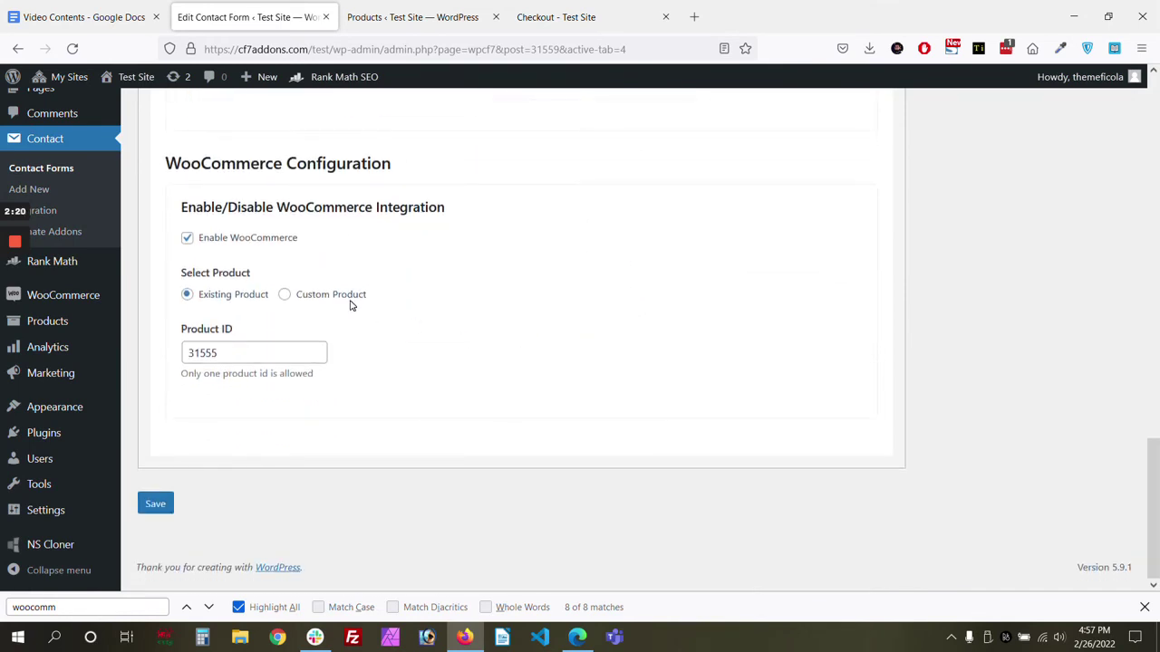
click(349, 296)
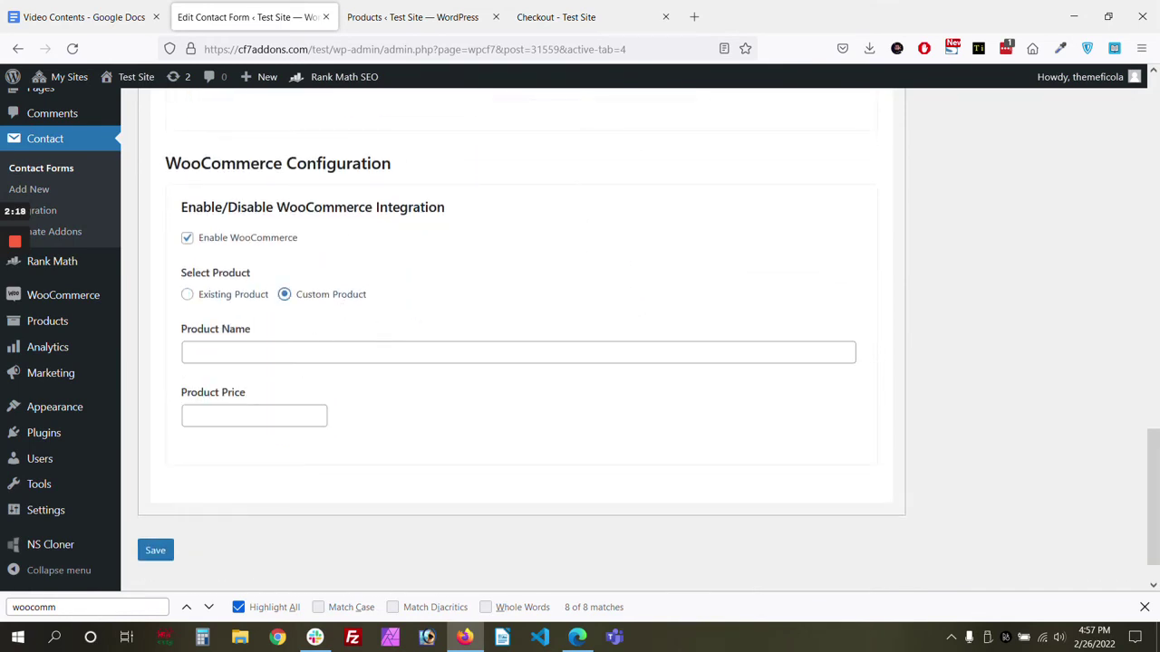
click(244, 353)
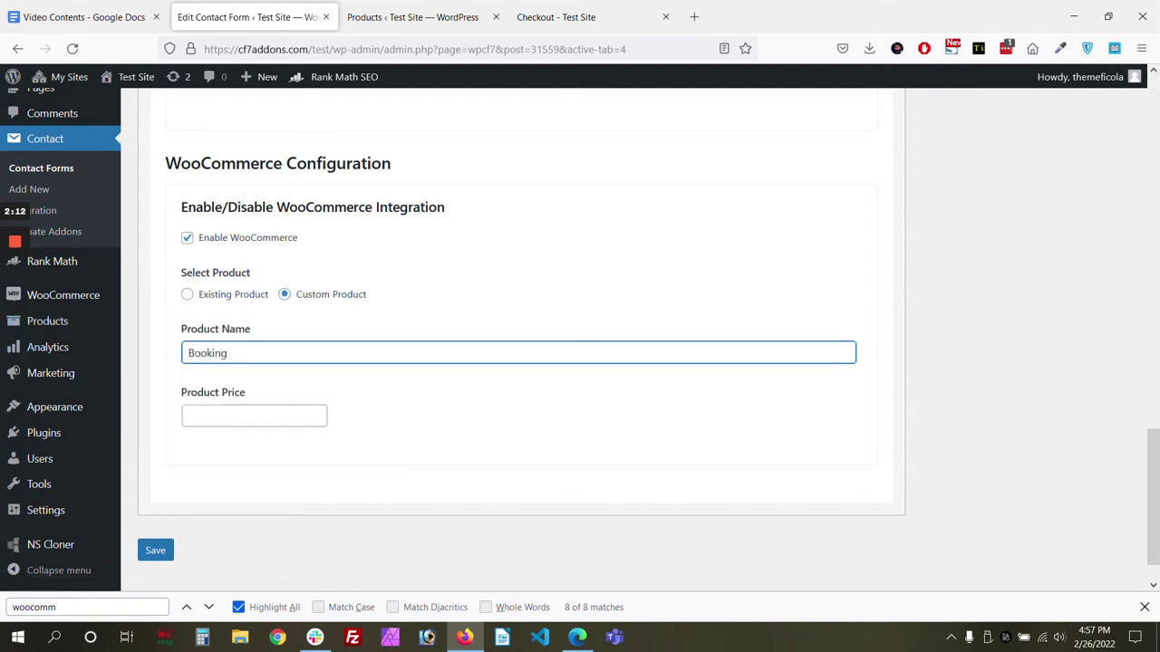
key(ctrl+a)
text(Friday Booking)
key(Tab)
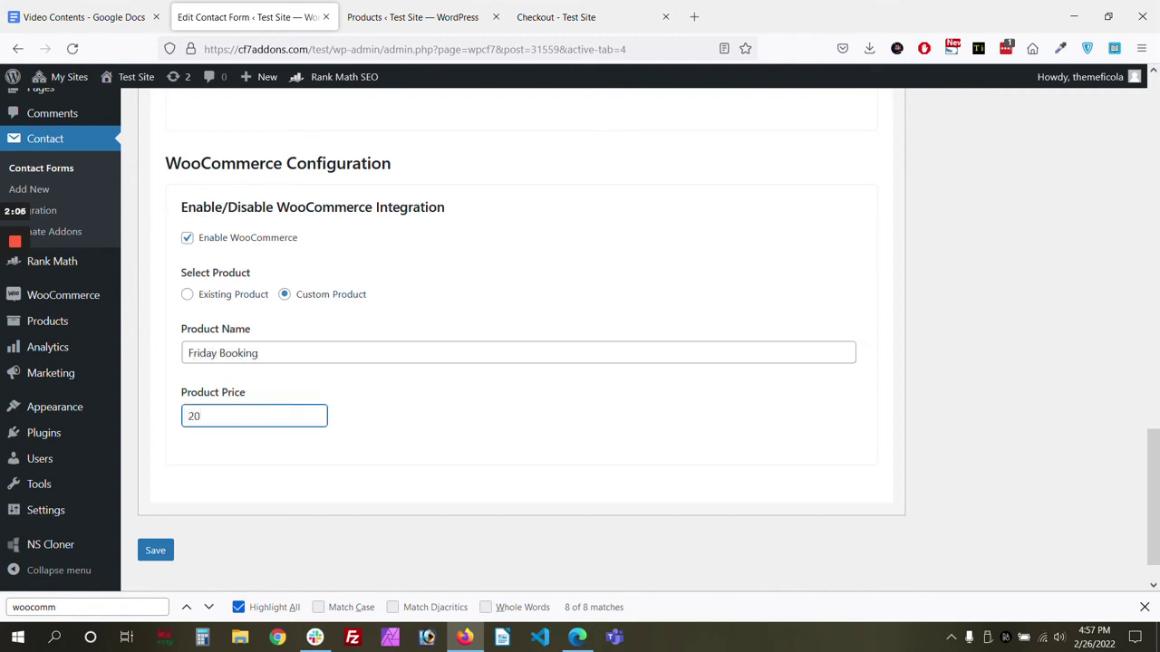
Set the custom product's price to 20 and save the contact form
text(20)
click(155, 551)
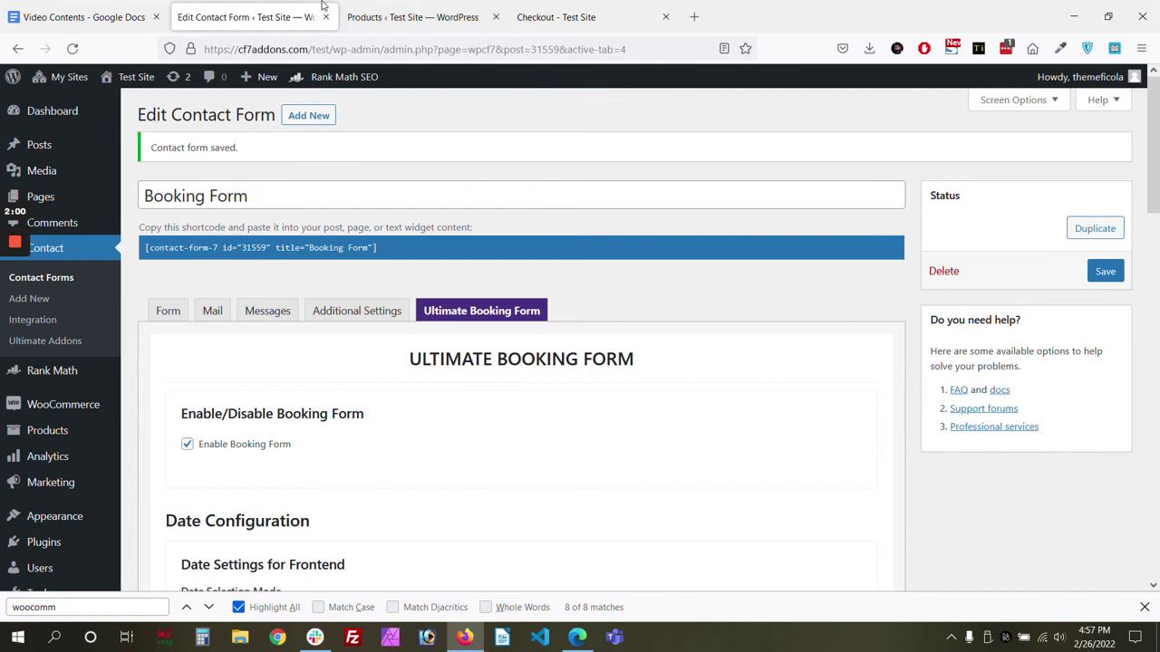
Return from the old checkout page to the product page on the live site and open the Booking Form page
click(417, 17)
click(557, 11)
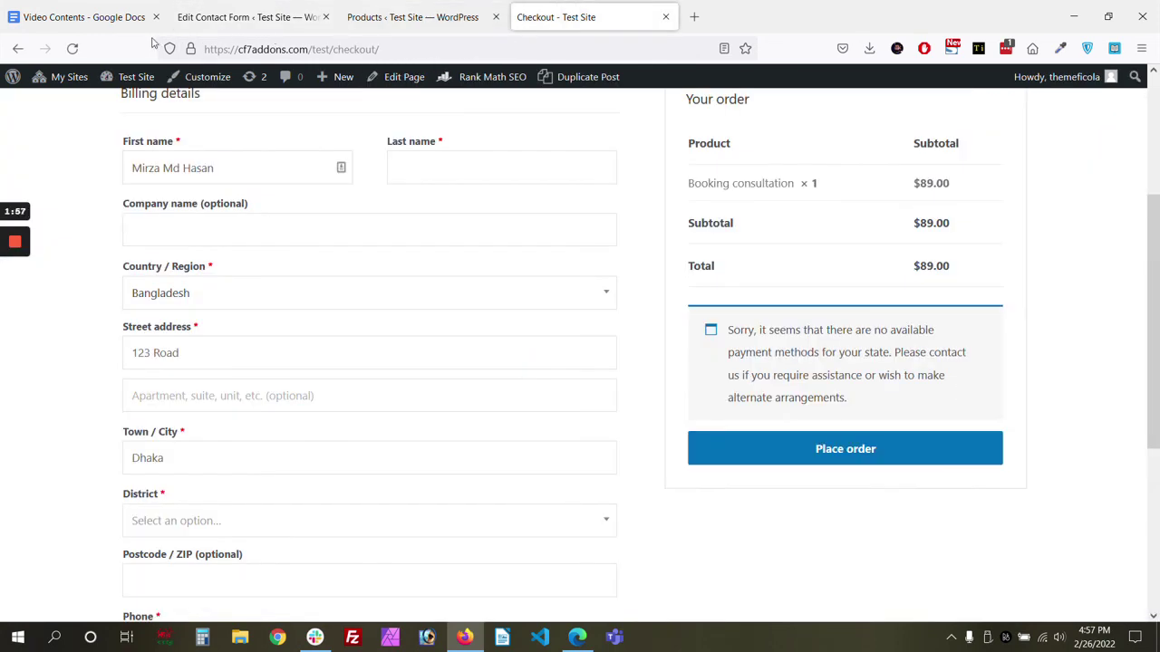
right_click(19, 49)
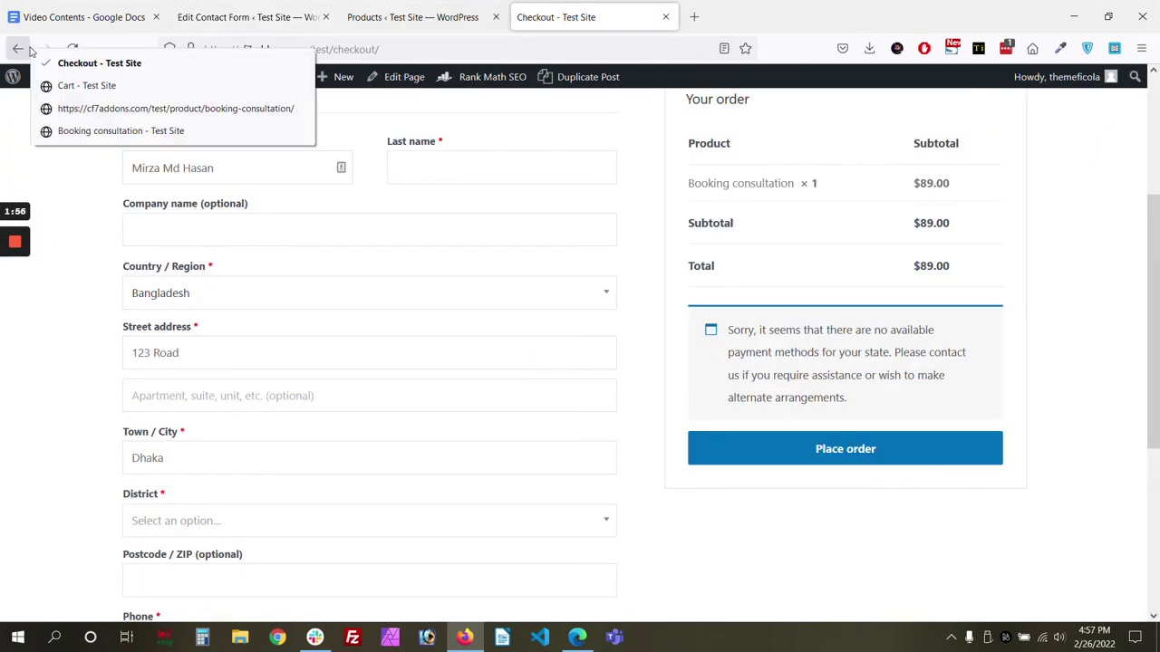
click(105, 136)
scroll(264, 190, up, 3)
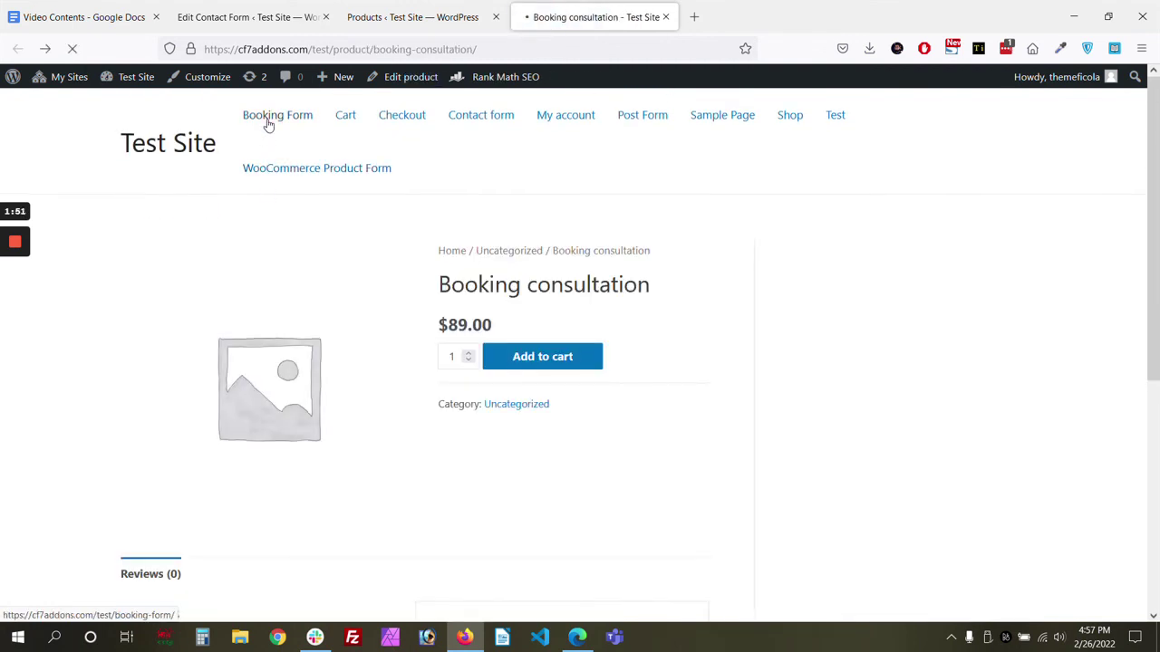
click(268, 125)
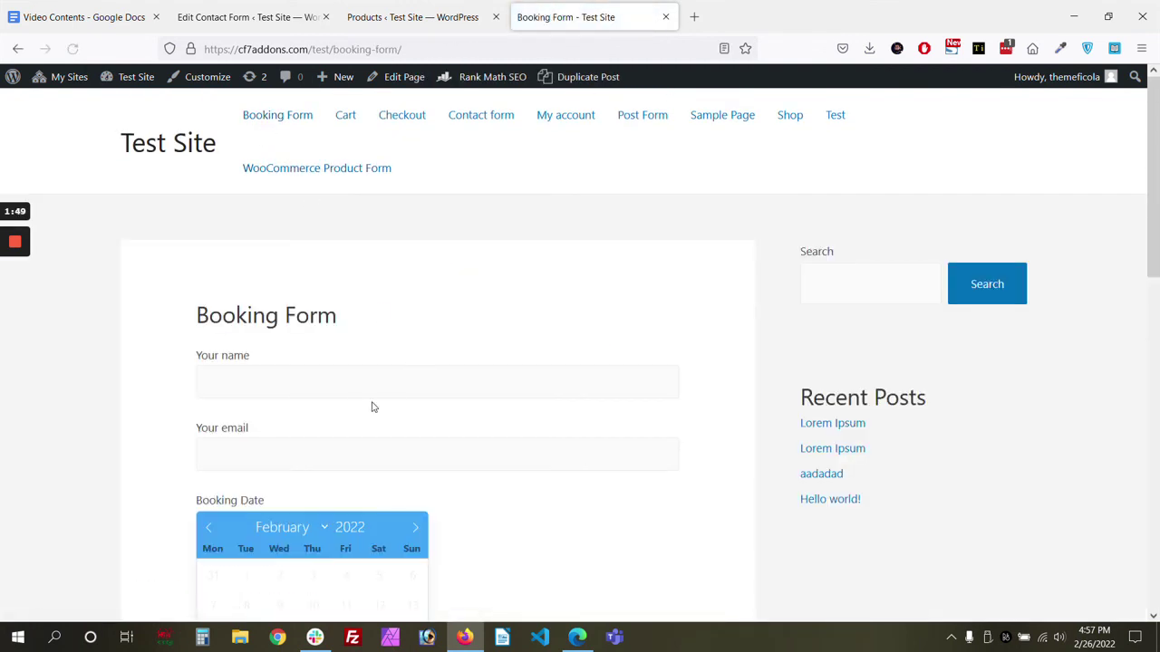
Enter the name and email on the live form, pick February 26 and a booking time, and submit it to reach the cart
click(345, 385)
click(346, 410)
double_click(324, 456)
click(324, 476)
scroll(425, 380, down, 3)
click(381, 427)
scroll(468, 432, down, 3)
click(367, 299)
scroll(569, 353, down, 3)
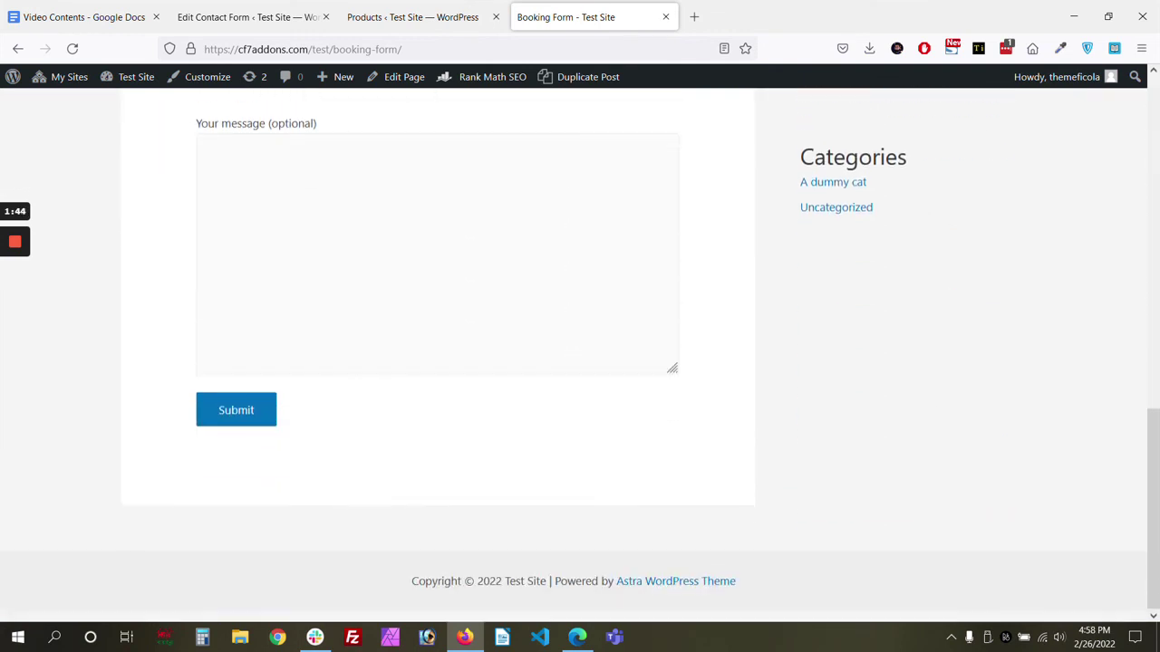
click(225, 411)
mouse_move(8, 303)
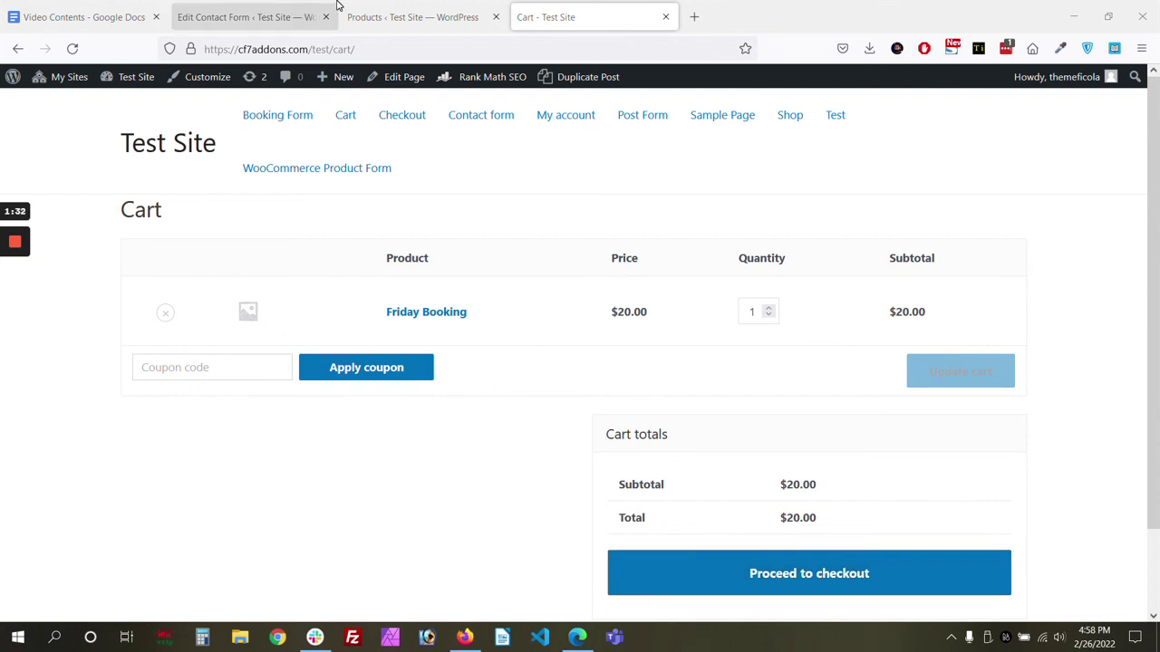
Go back to the Booking Form editor and look over its allowed dates and time settings
click(300, 9)
click(708, 335)
scroll(722, 371, up, 3)
scroll(890, 583, up, 10)
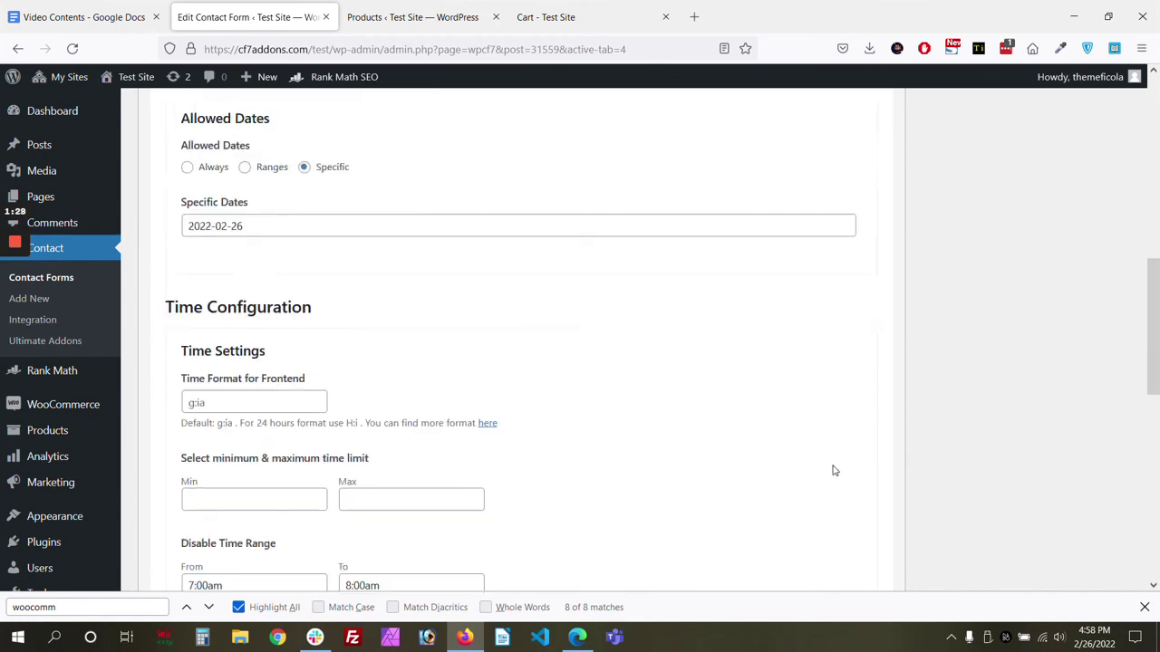